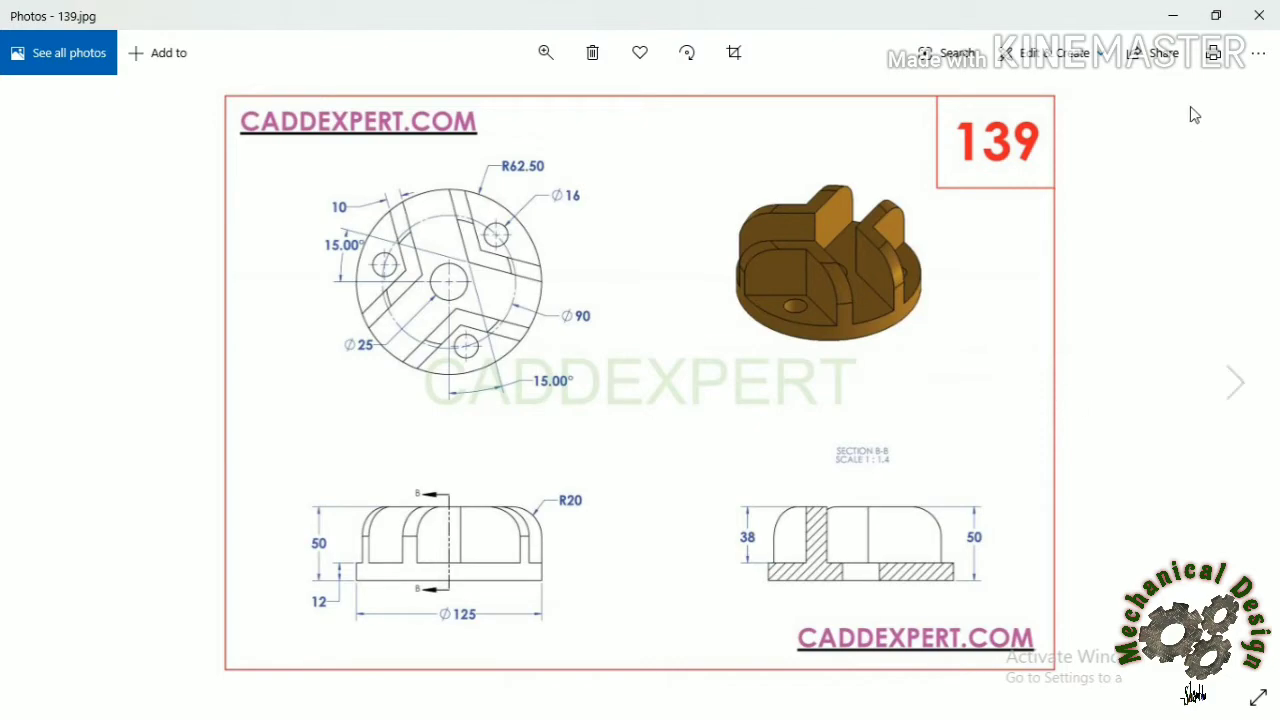
Step: Switch to Creo Parametric and create a solid part named drw139 from the mmns_part_solid template
click(1178, 20)
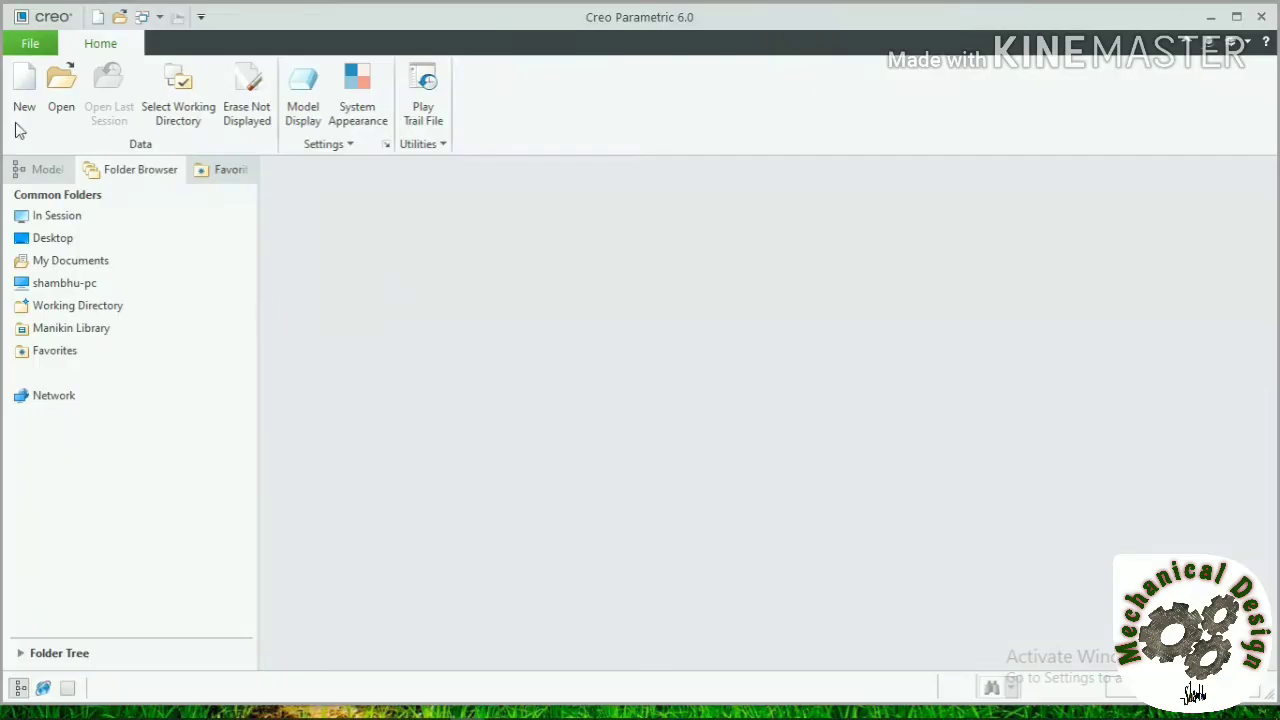
click(22, 90)
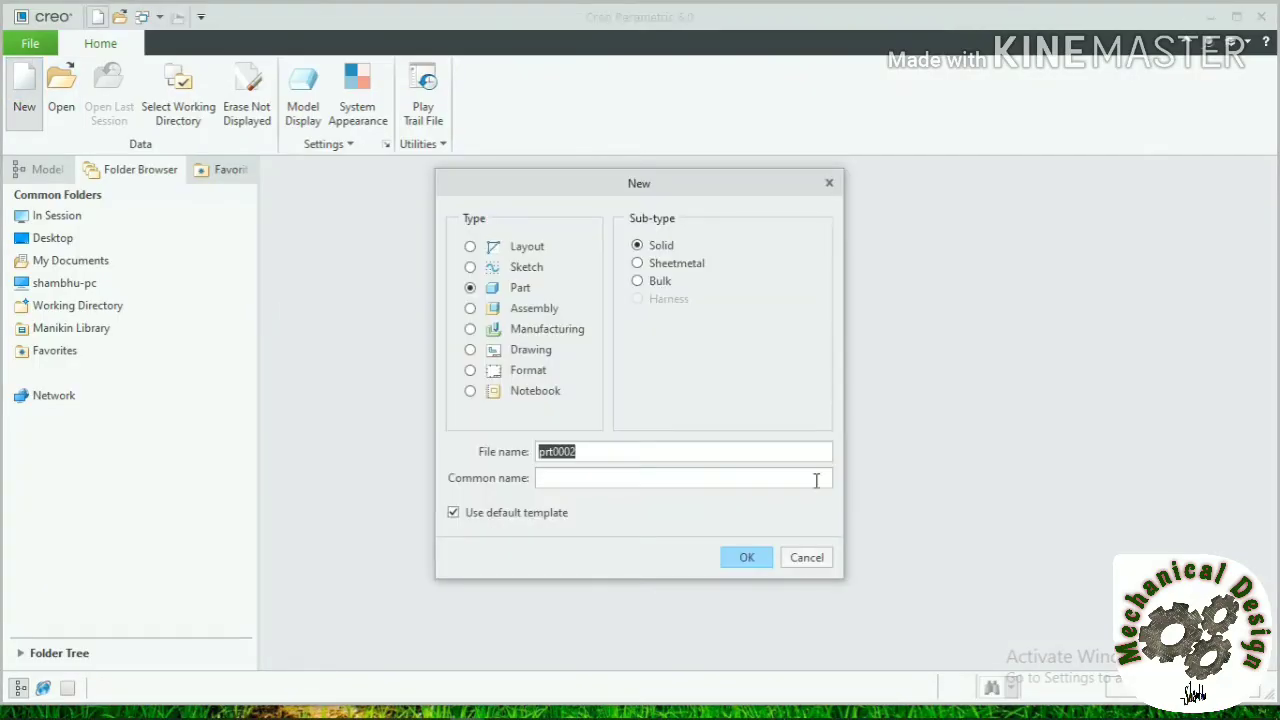
text(drw139)
click(745, 558)
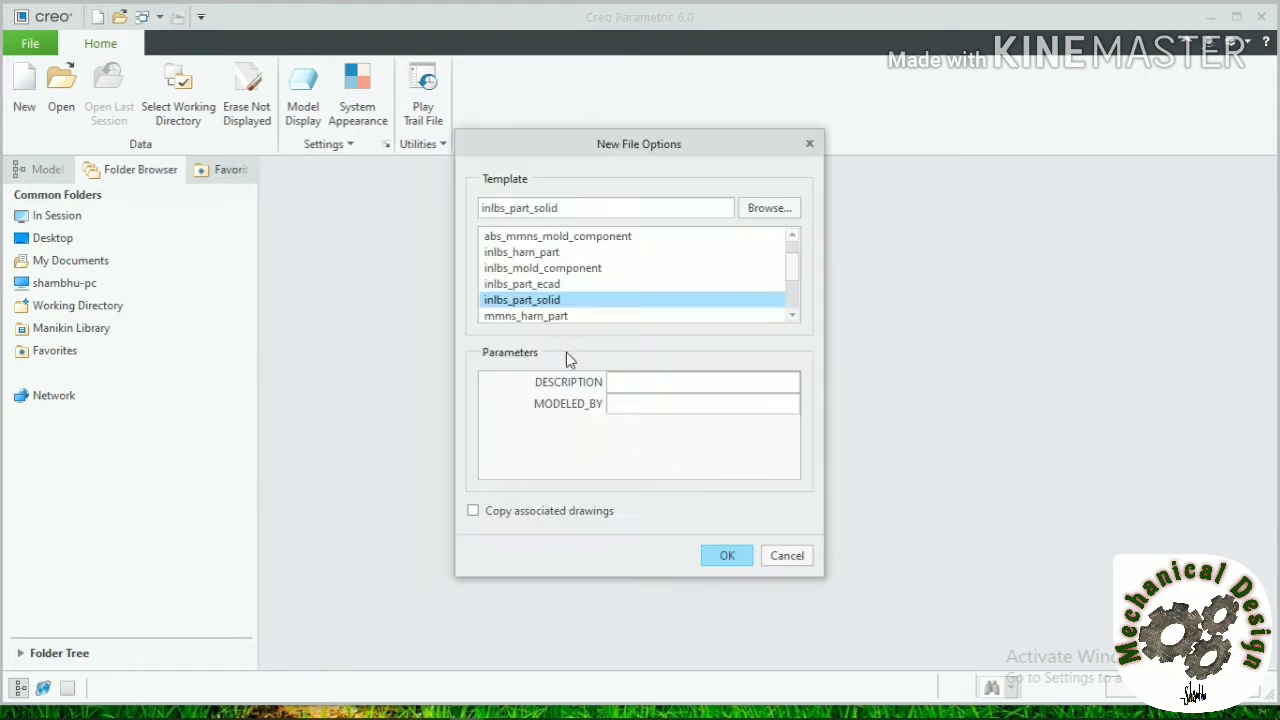
scroll(793, 287, down, 2)
click(540, 282)
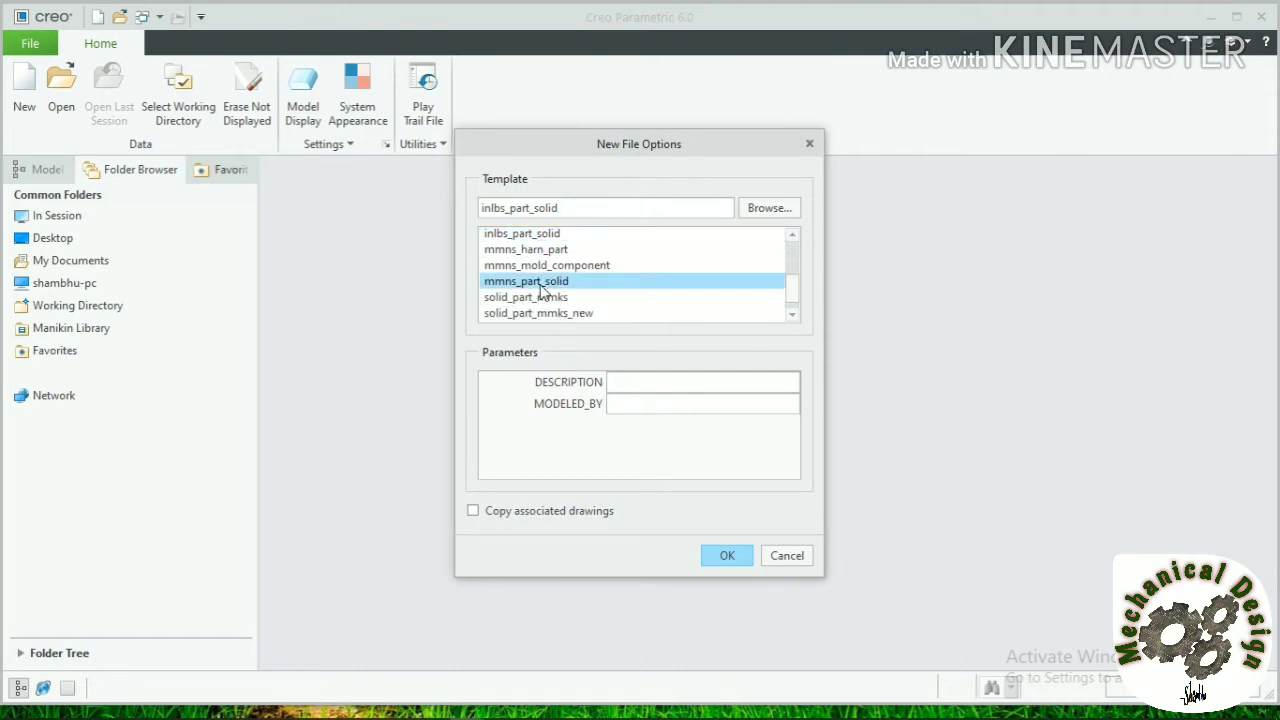
click(748, 556)
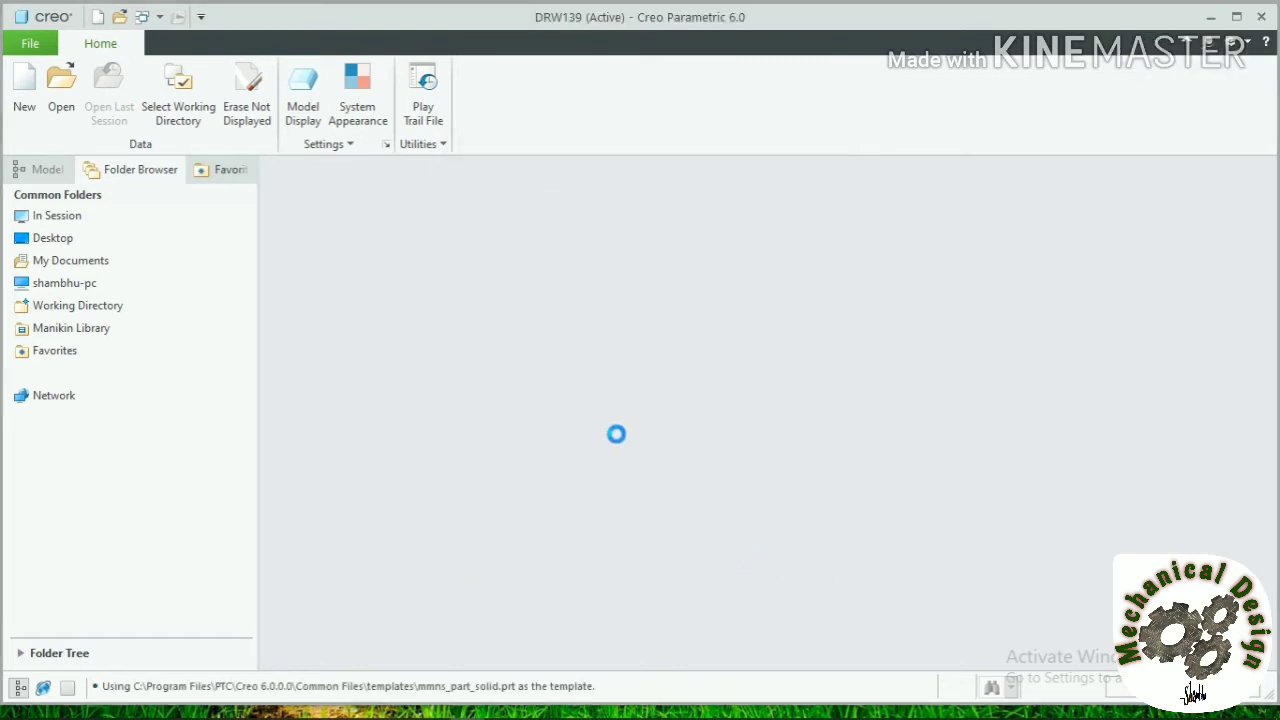
Step: Sketch a circle of diameter 125 mm centred on the origin on the TOP plane and finish the sketch
click(670, 300)
click(460, 95)
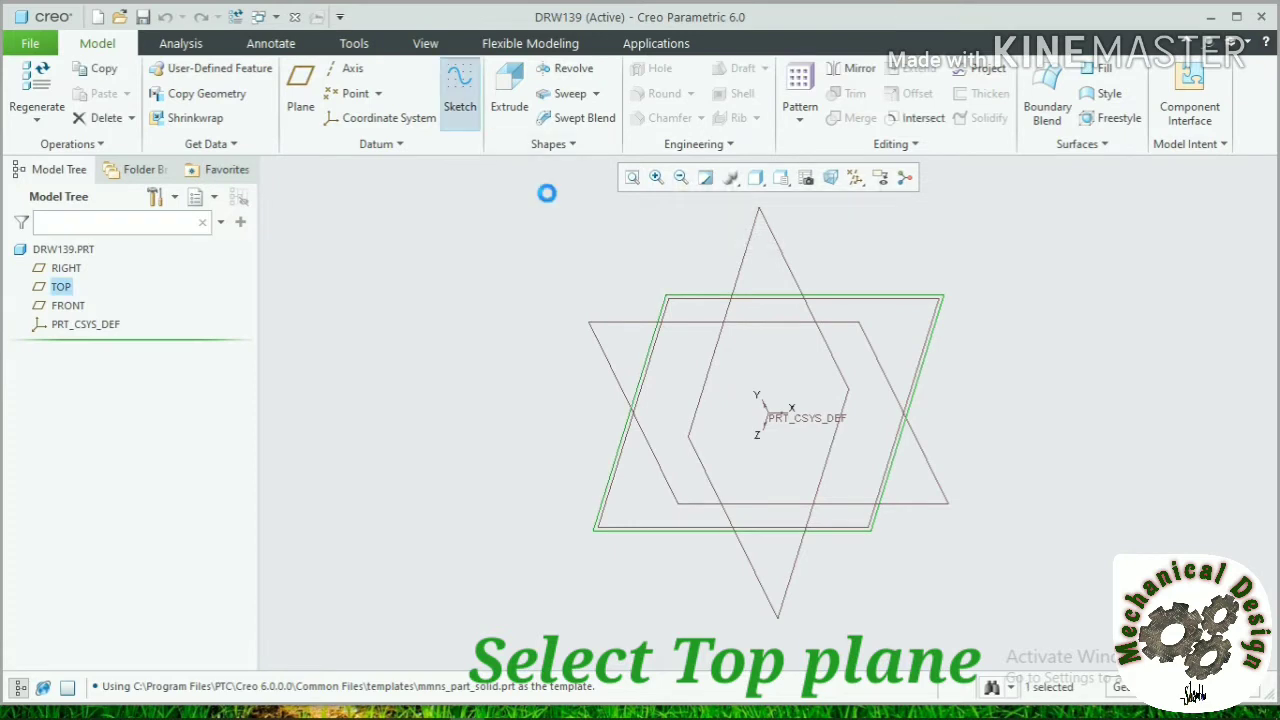
click(806, 177)
click(410, 118)
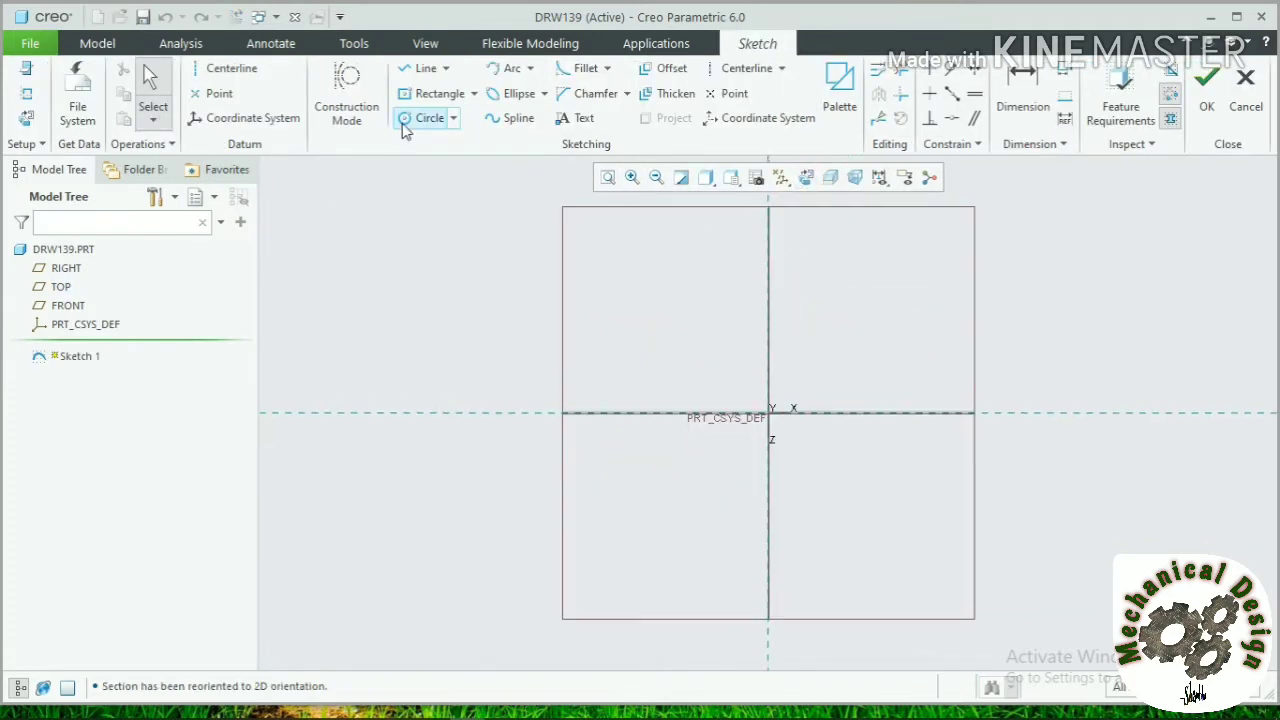
click(768, 413)
click(714, 347)
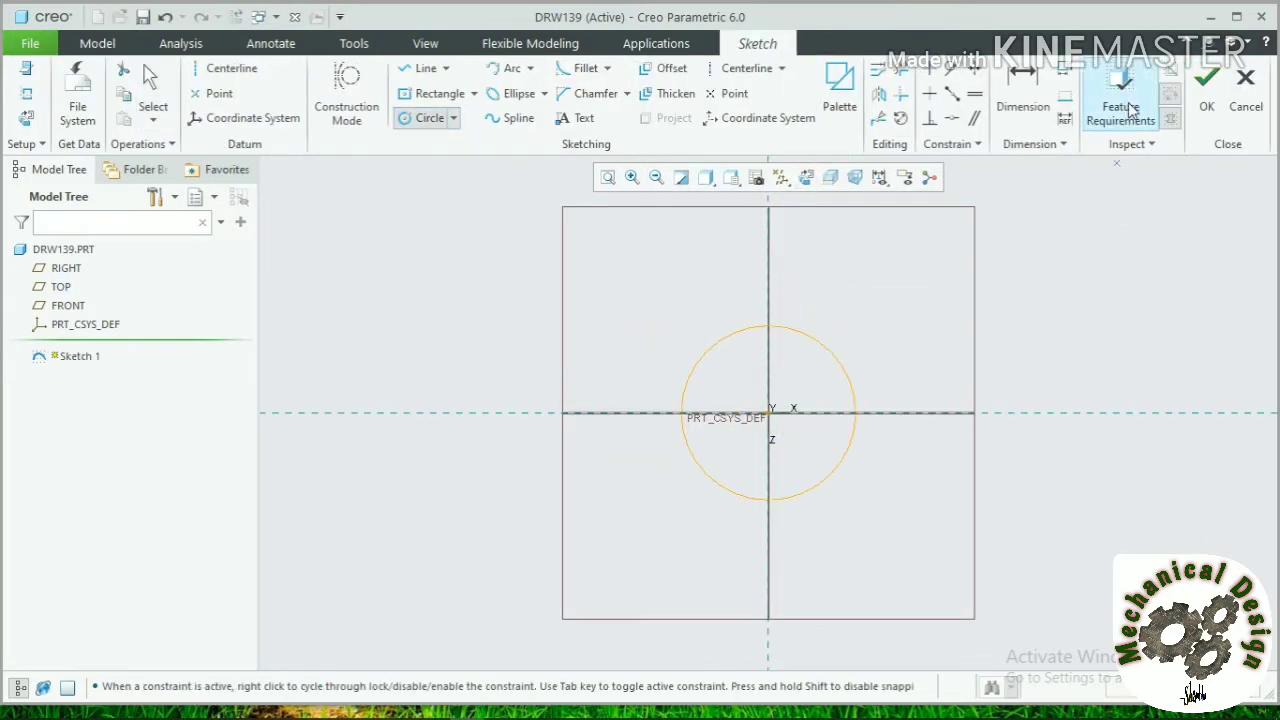
middle_click(652, 337)
double_click(652, 337)
text(125)
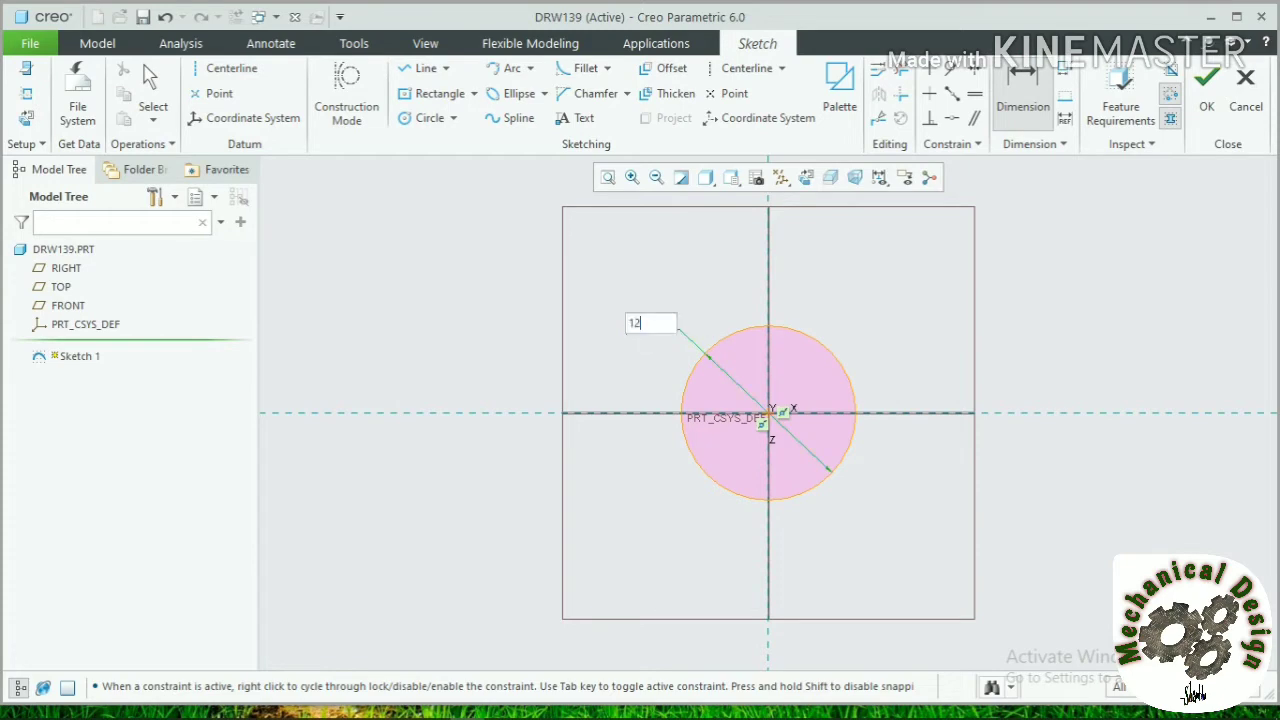
key(Return)
click(1207, 90)
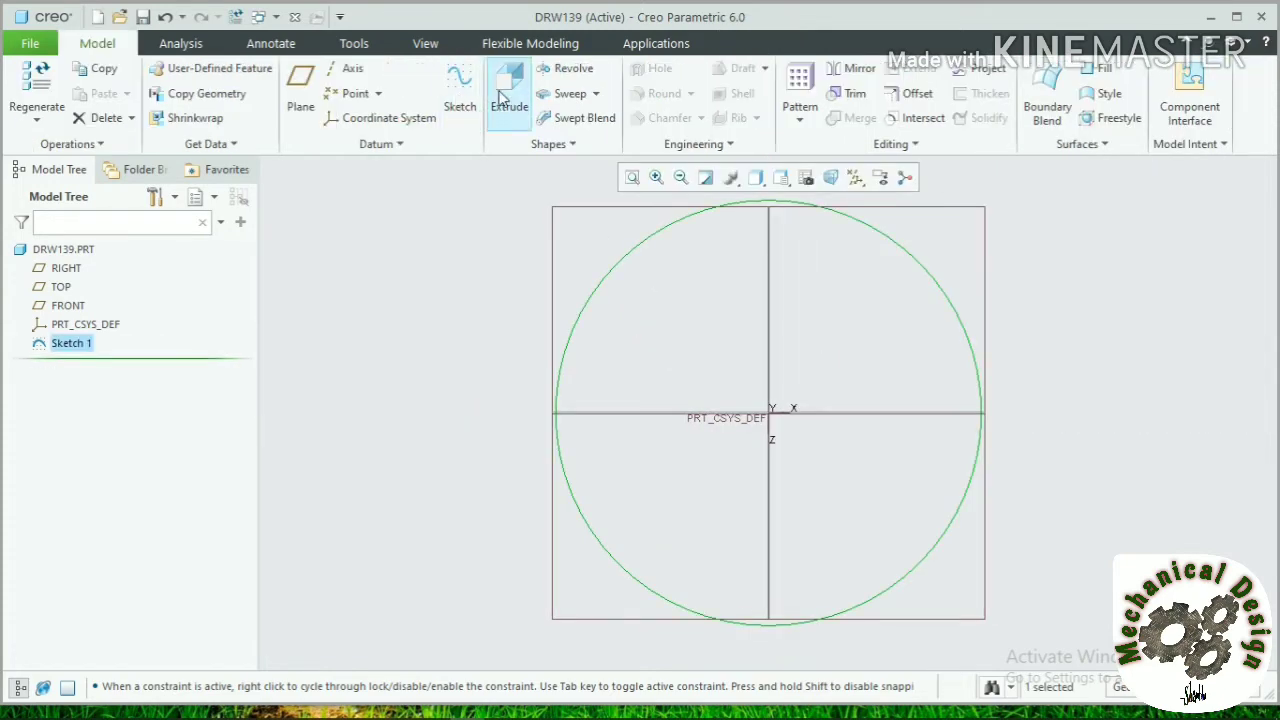
Step: Extrude the circle sketch as a solid disc with a depth of 12 mm
click(510, 108)
click(249, 88)
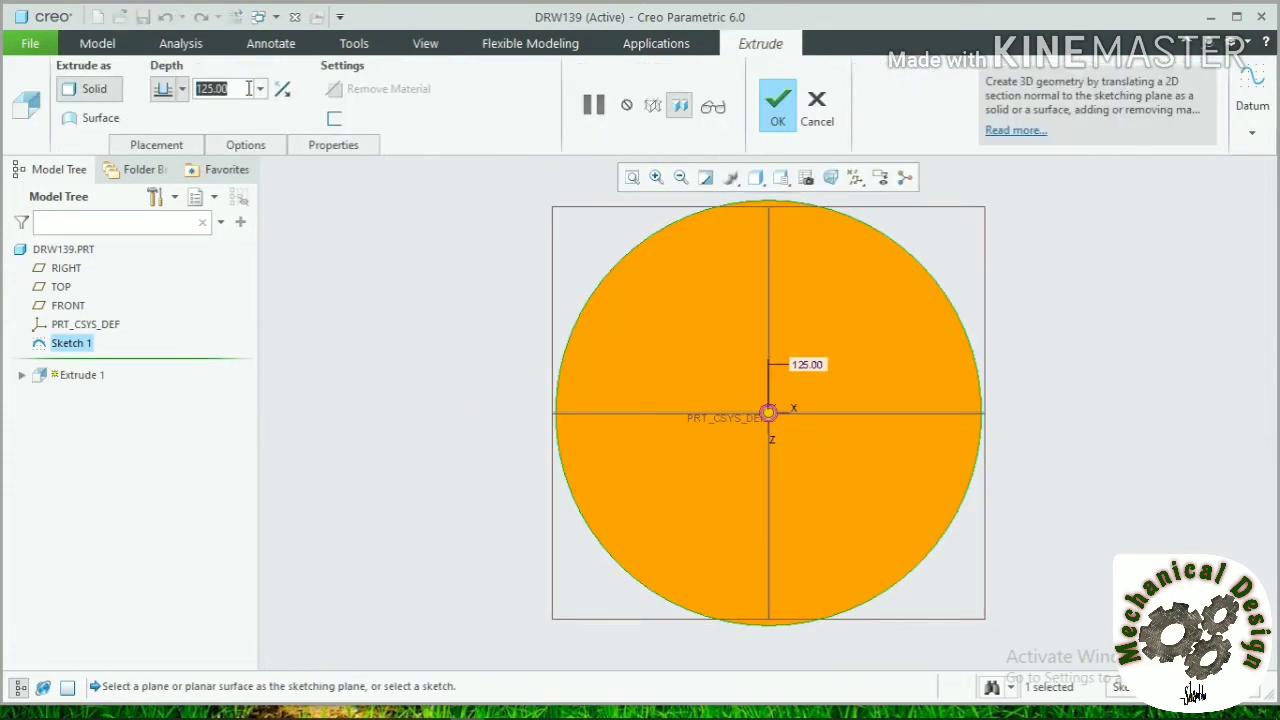
text(12)
key(Return)
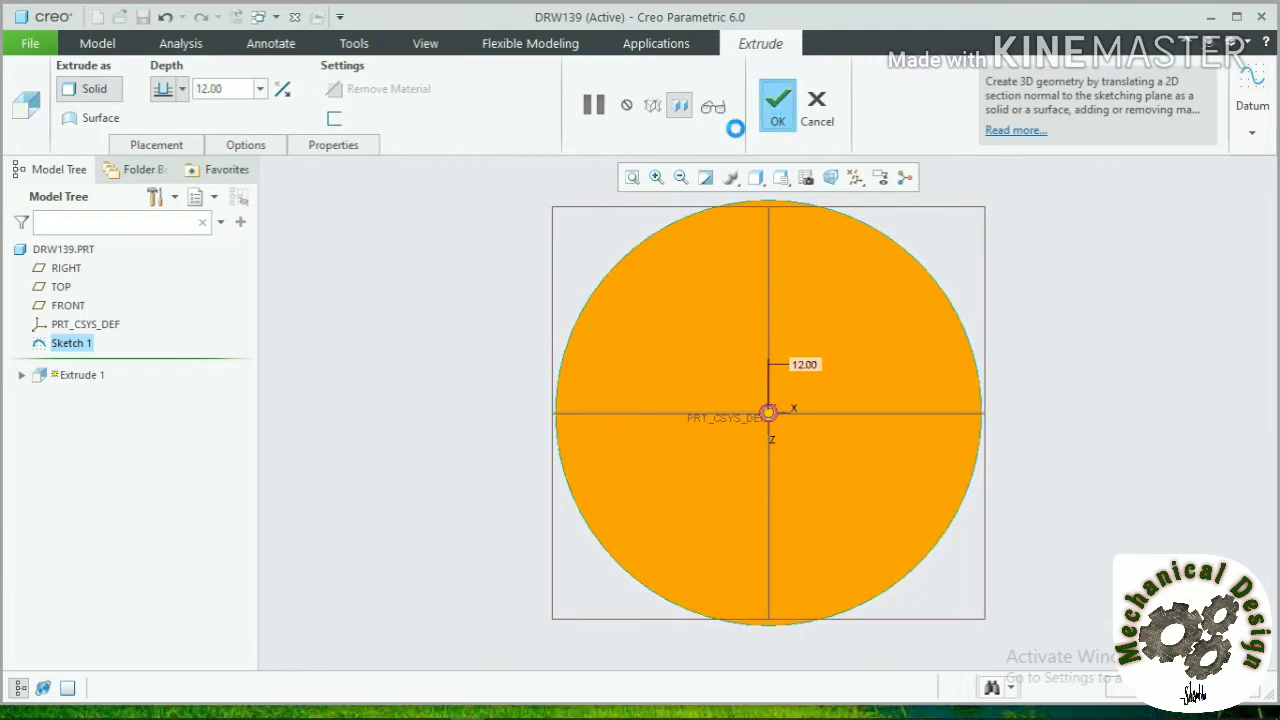
click(777, 105)
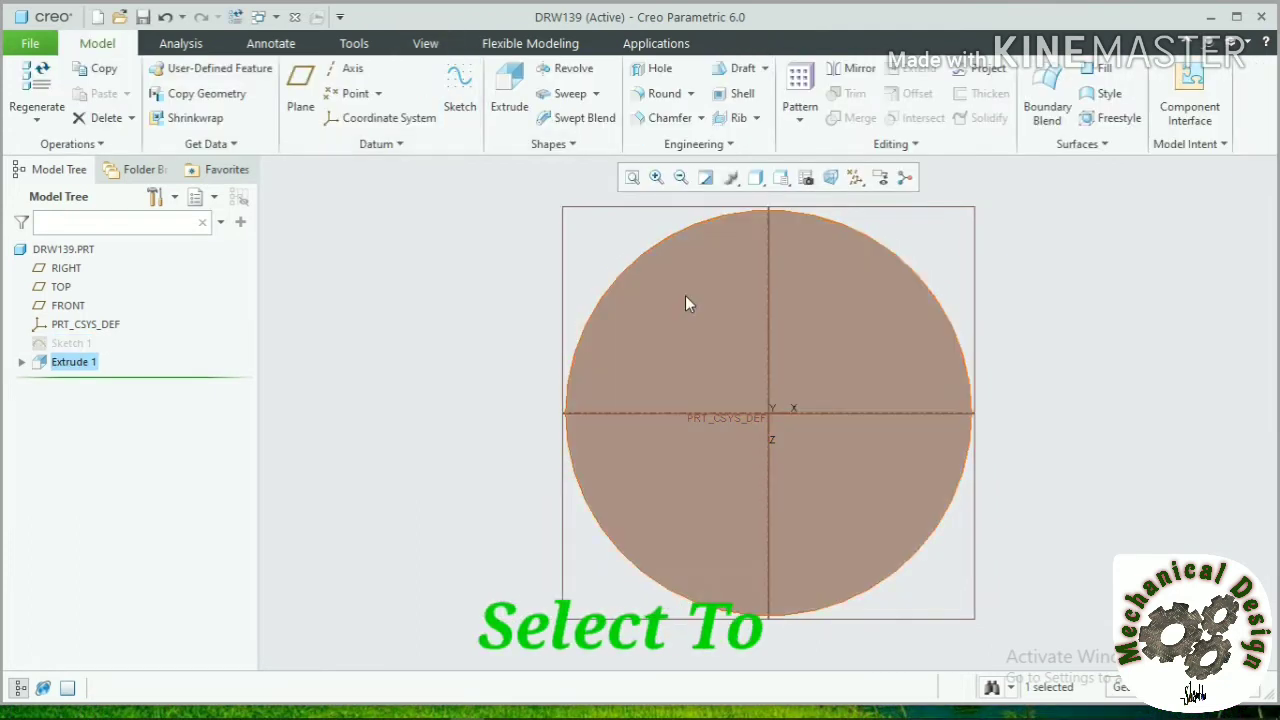
Step: Start a sketch on the disc's top face and add the disc's outer edge as a sketch reference
click(685, 295)
click(460, 95)
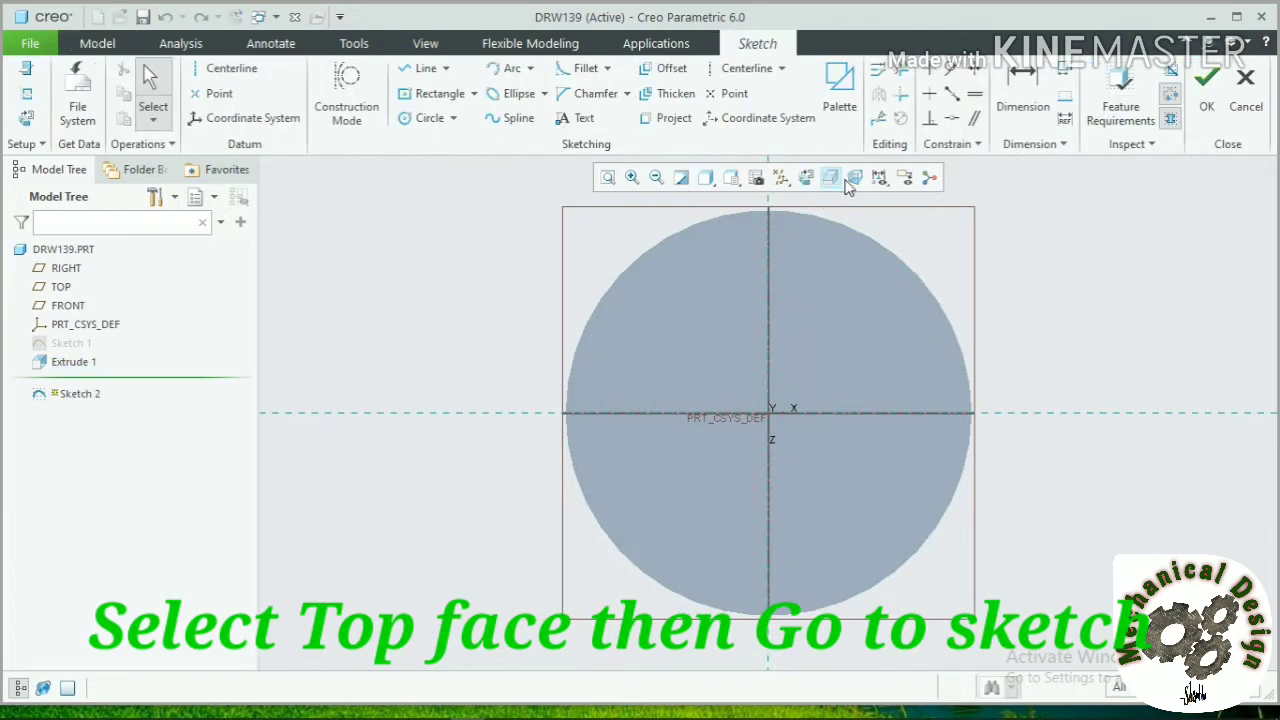
click(779, 178)
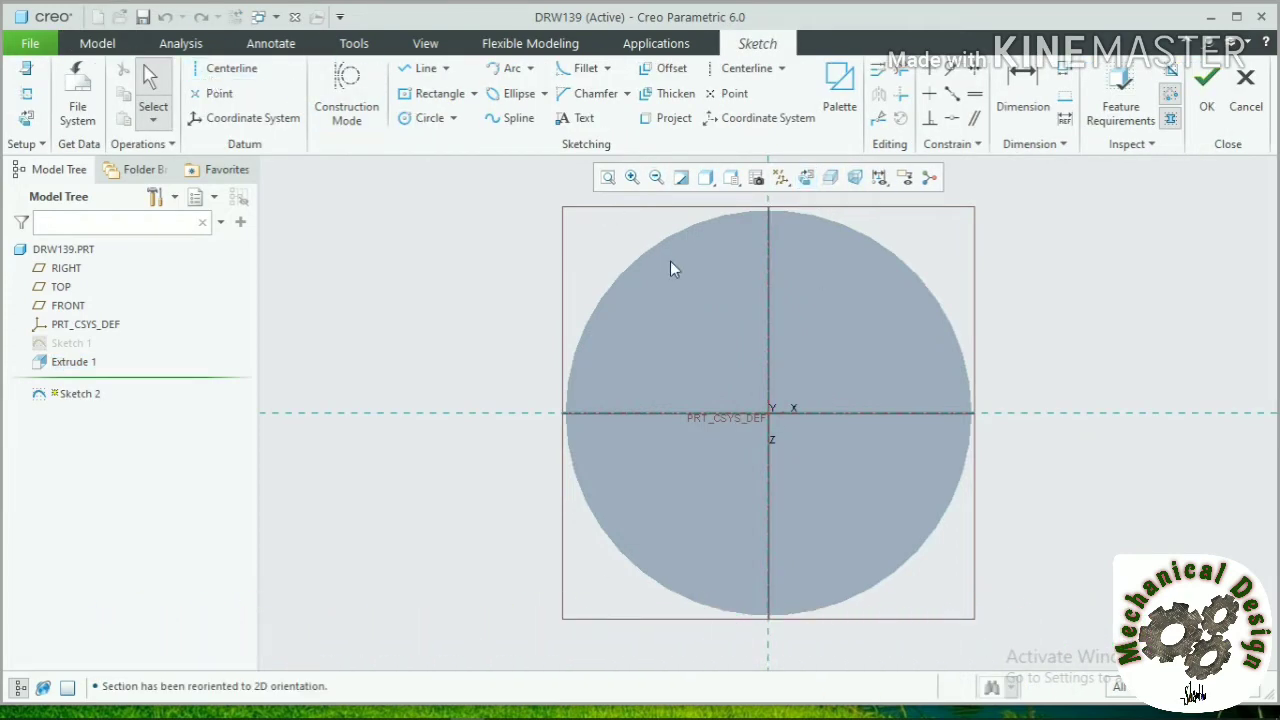
click(24, 97)
click(643, 251)
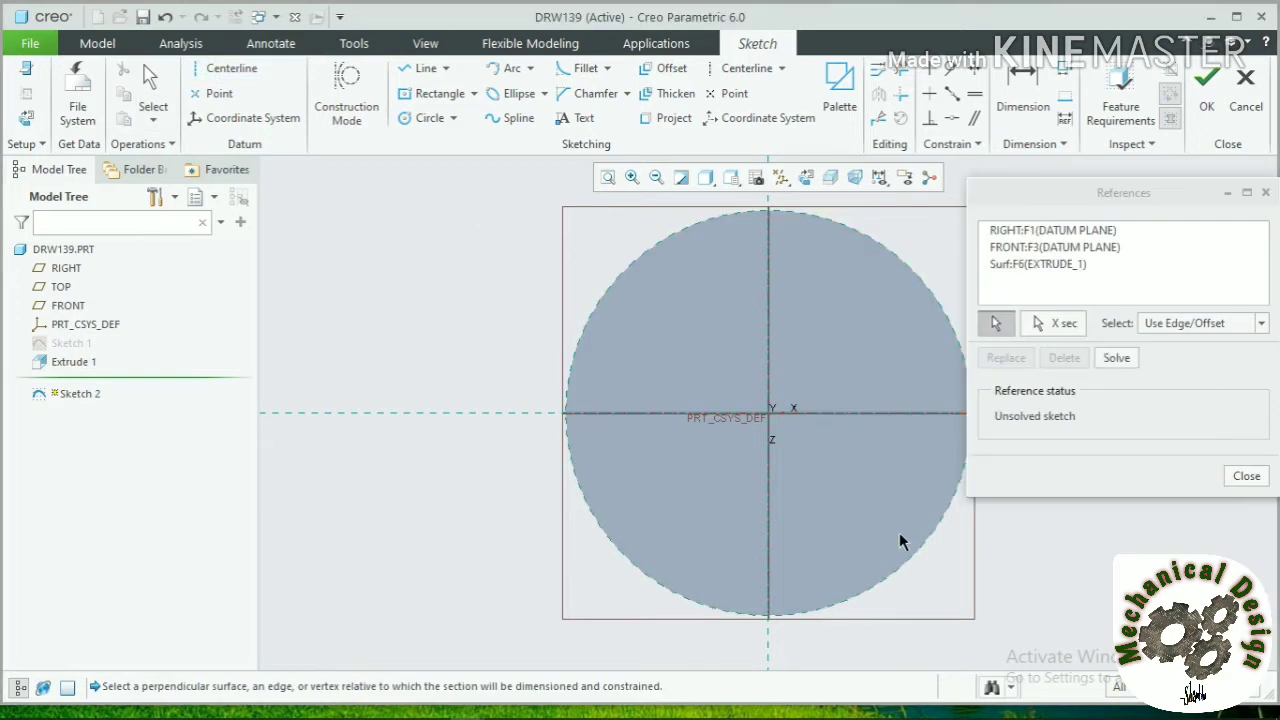
click(1117, 358)
click(1246, 476)
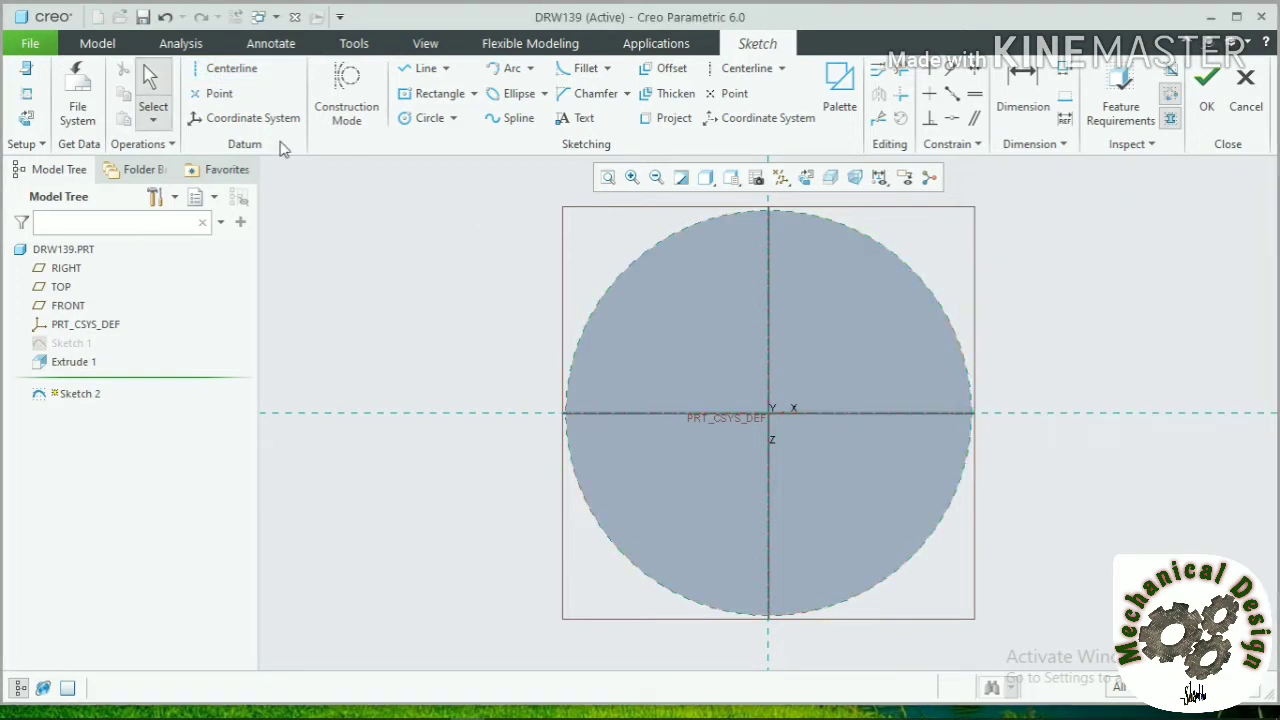
Step: Draw two crossing centerlines, one through the circle's top point about 27° off vertical, one through its right point about 27° off horizontal
click(210, 70)
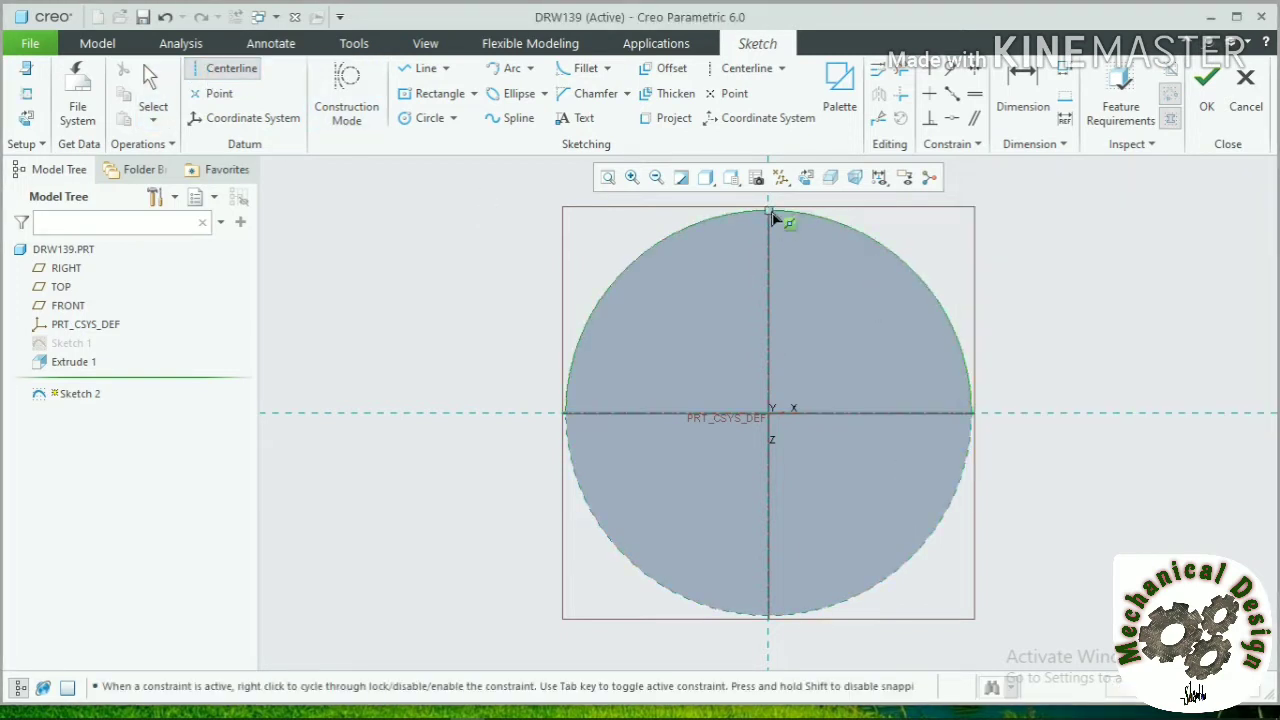
click(769, 211)
click(810, 294)
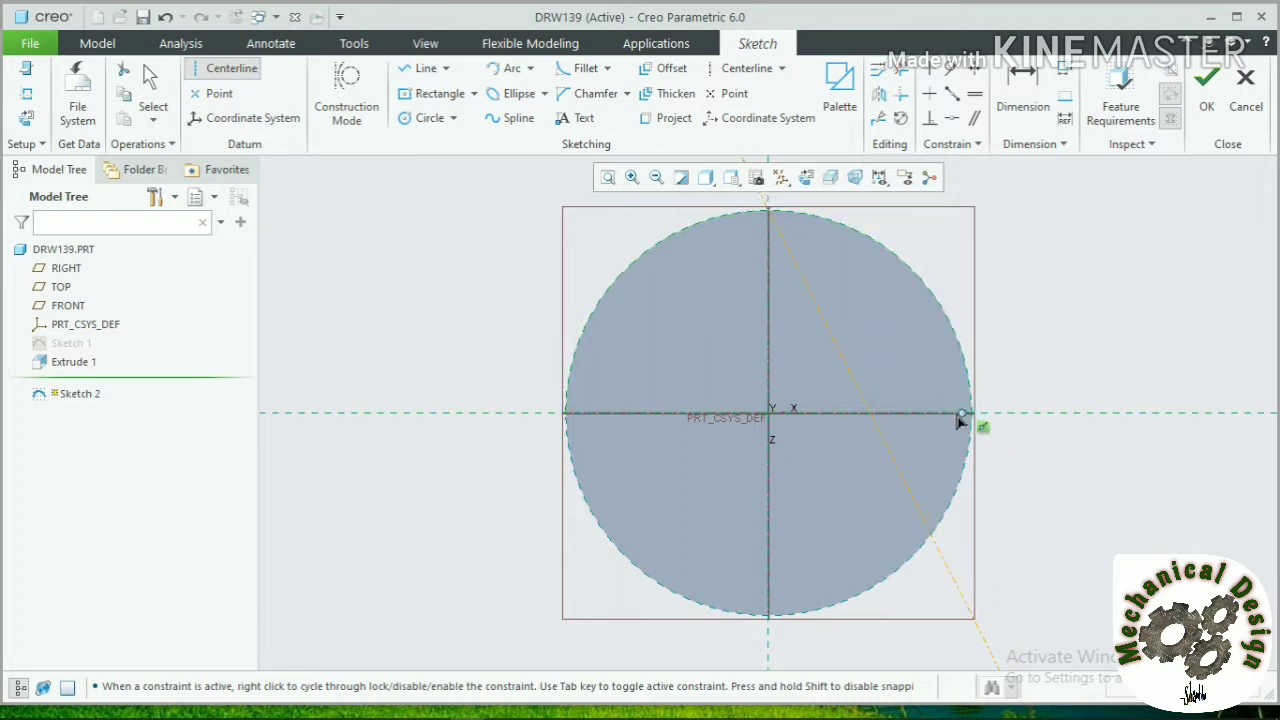
click(970, 414)
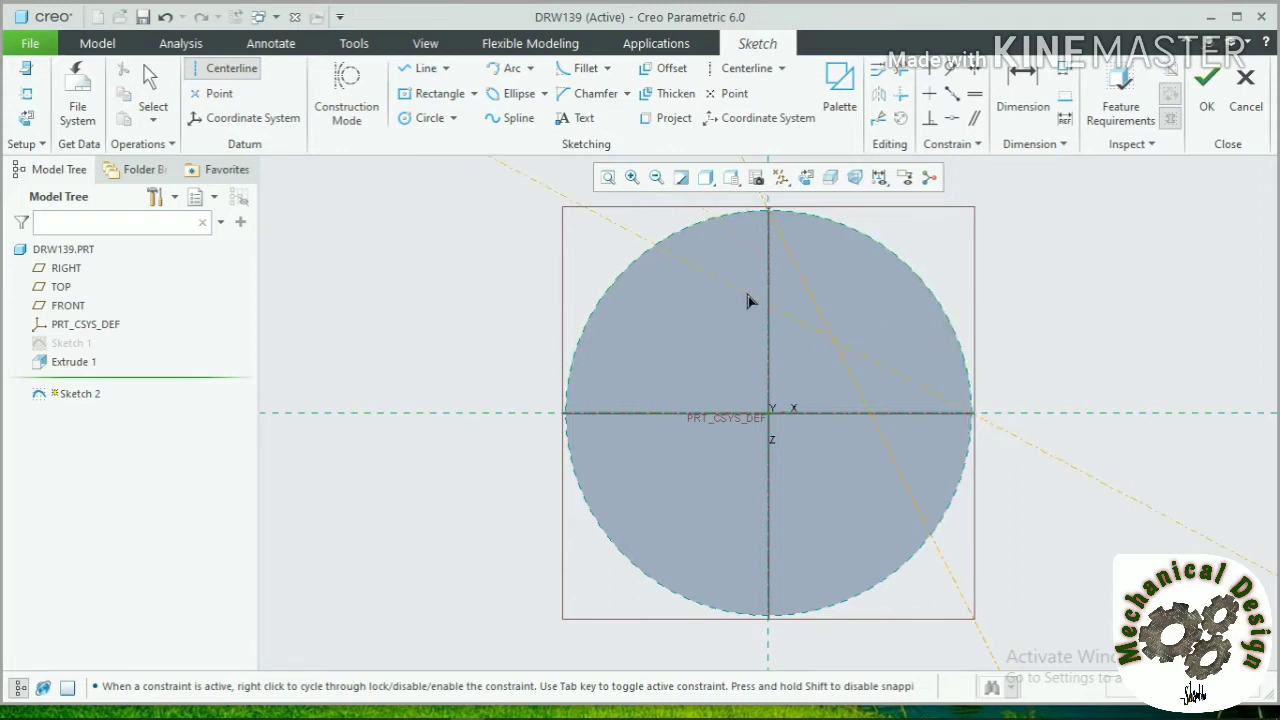
click(744, 302)
middle_click(730, 350)
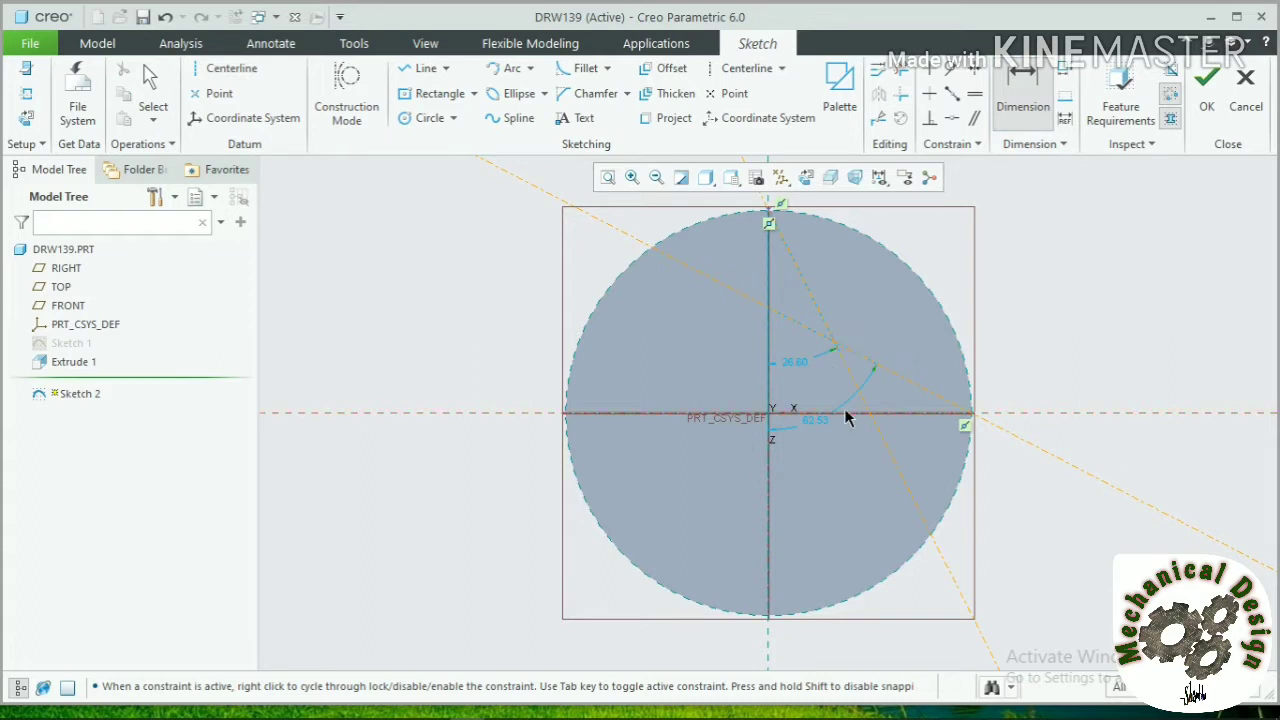
Step: Dimension the second centerline's angle to the horizontal reference and set both centerline angles to 15°
middle_click(687, 373)
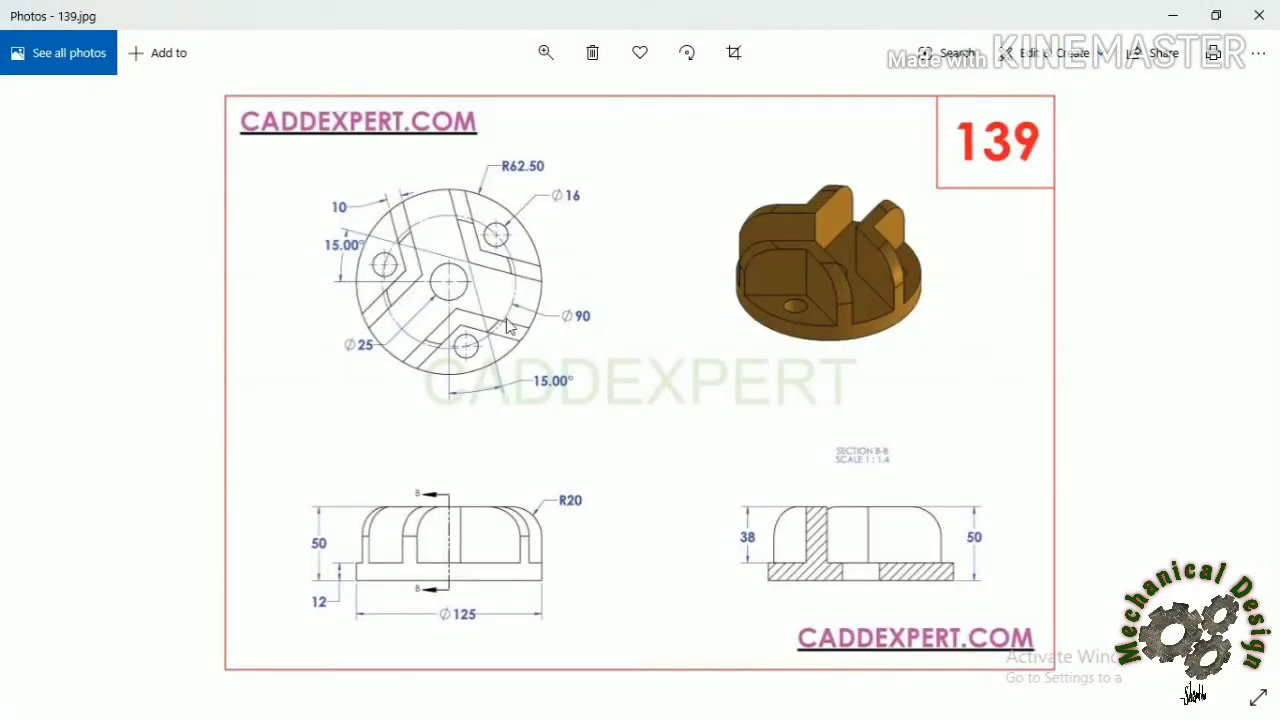
click(1170, 16)
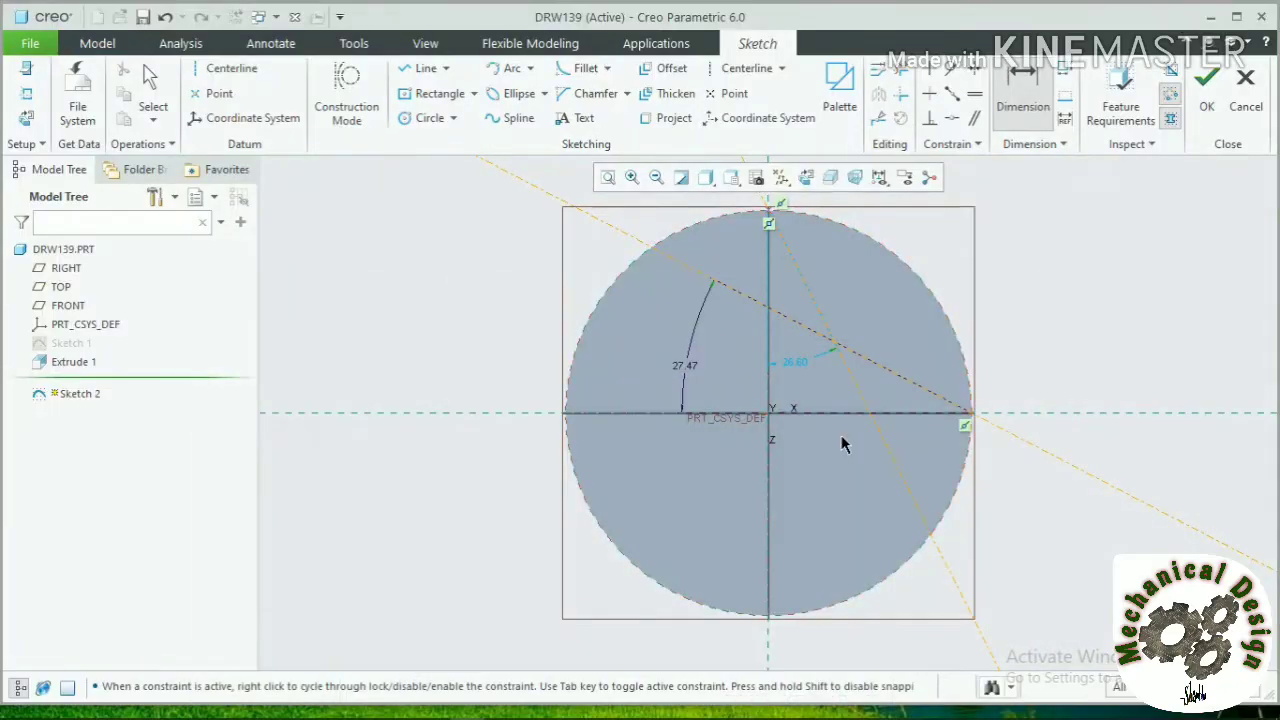
double_click(687, 370)
text(15)
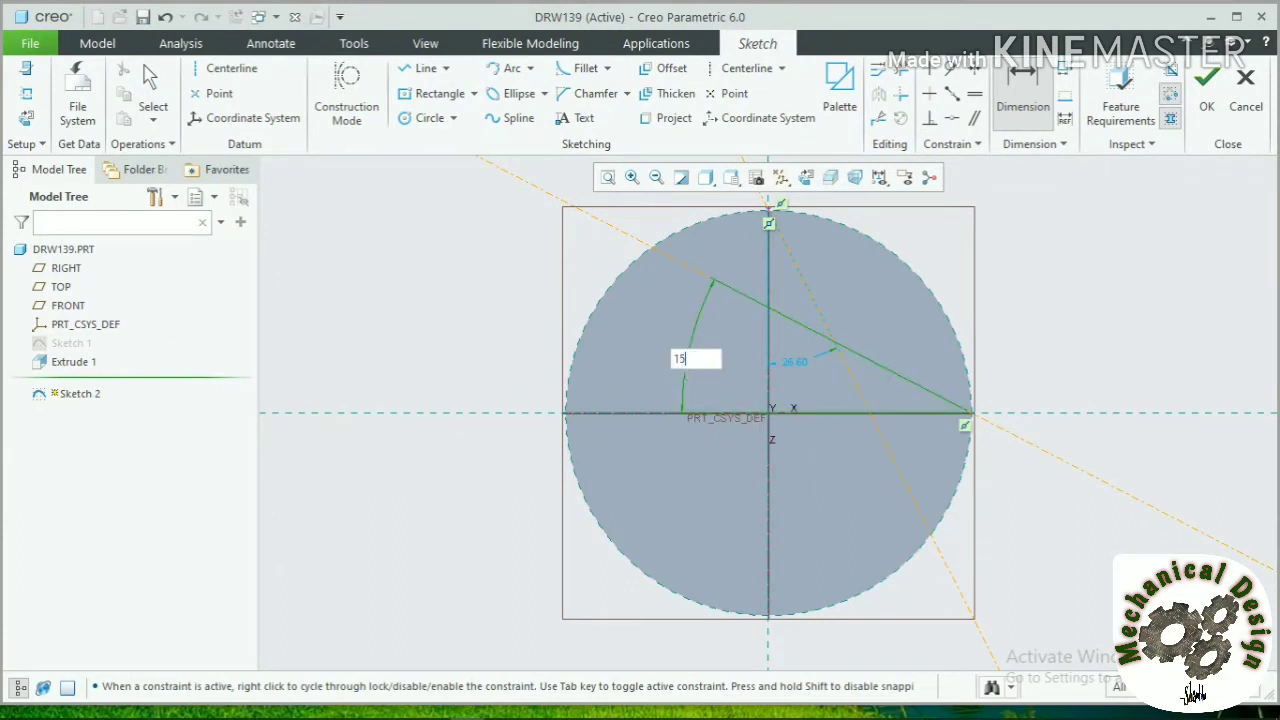
key(Return)
double_click(806, 370)
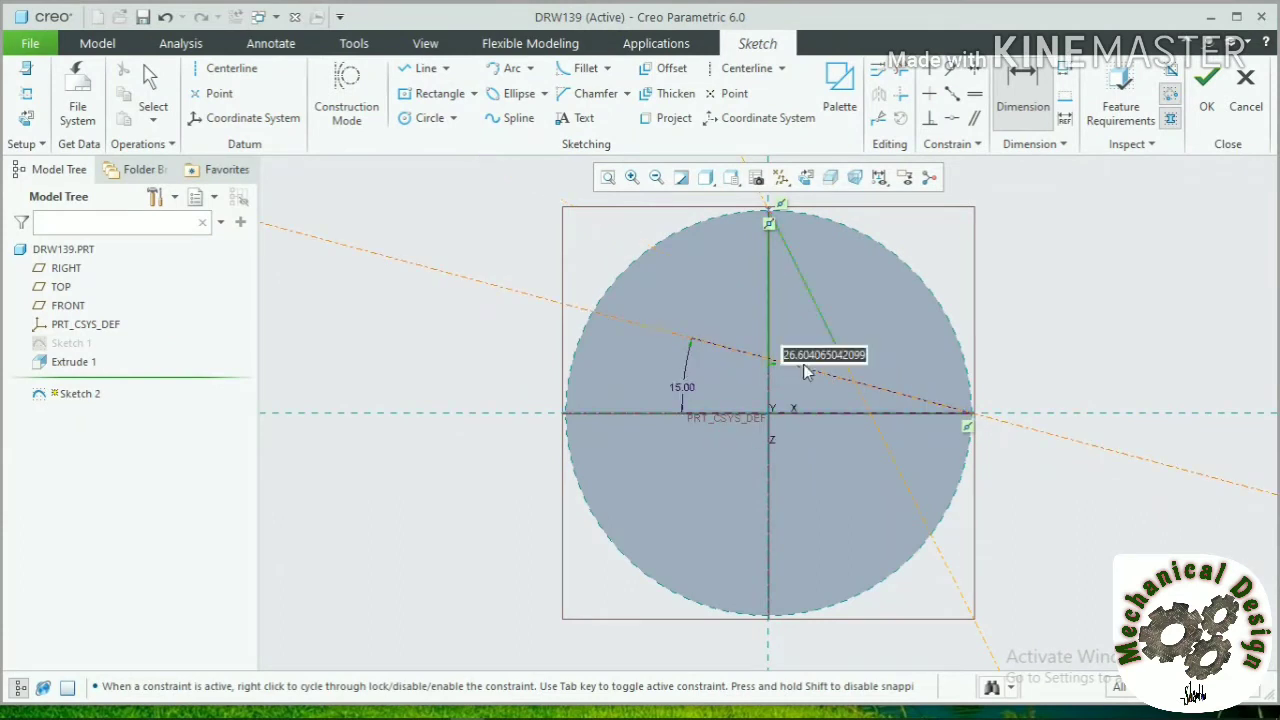
text(15)
key(Return)
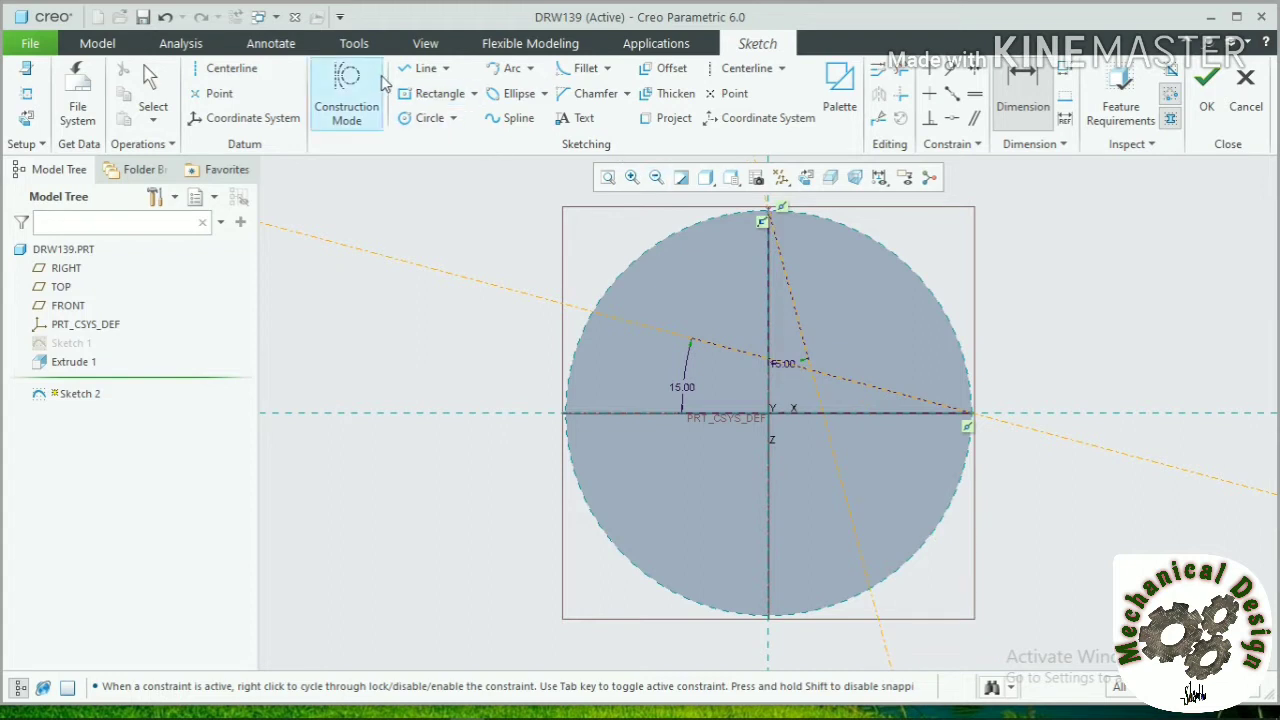
Step: Draw two connected lines along the centerlines from the circle's top point through their intersection to the circle's right point
click(420, 68)
click(776, 216)
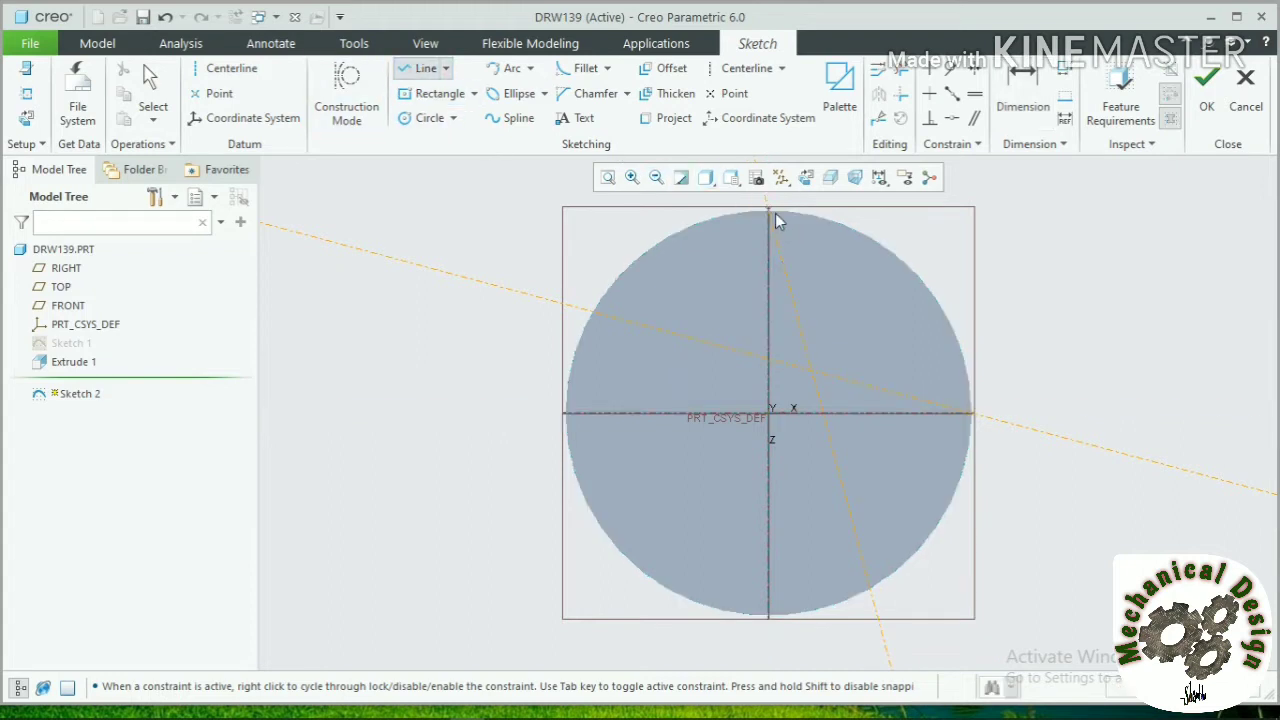
click(811, 370)
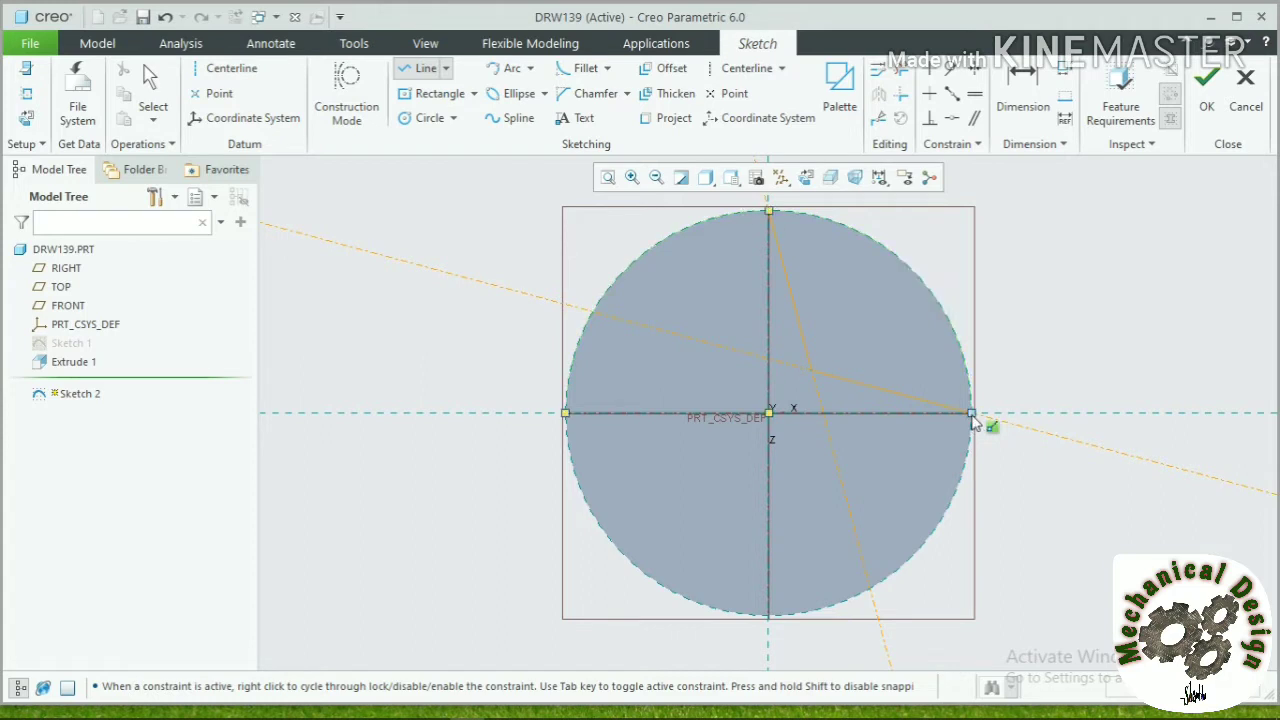
click(971, 416)
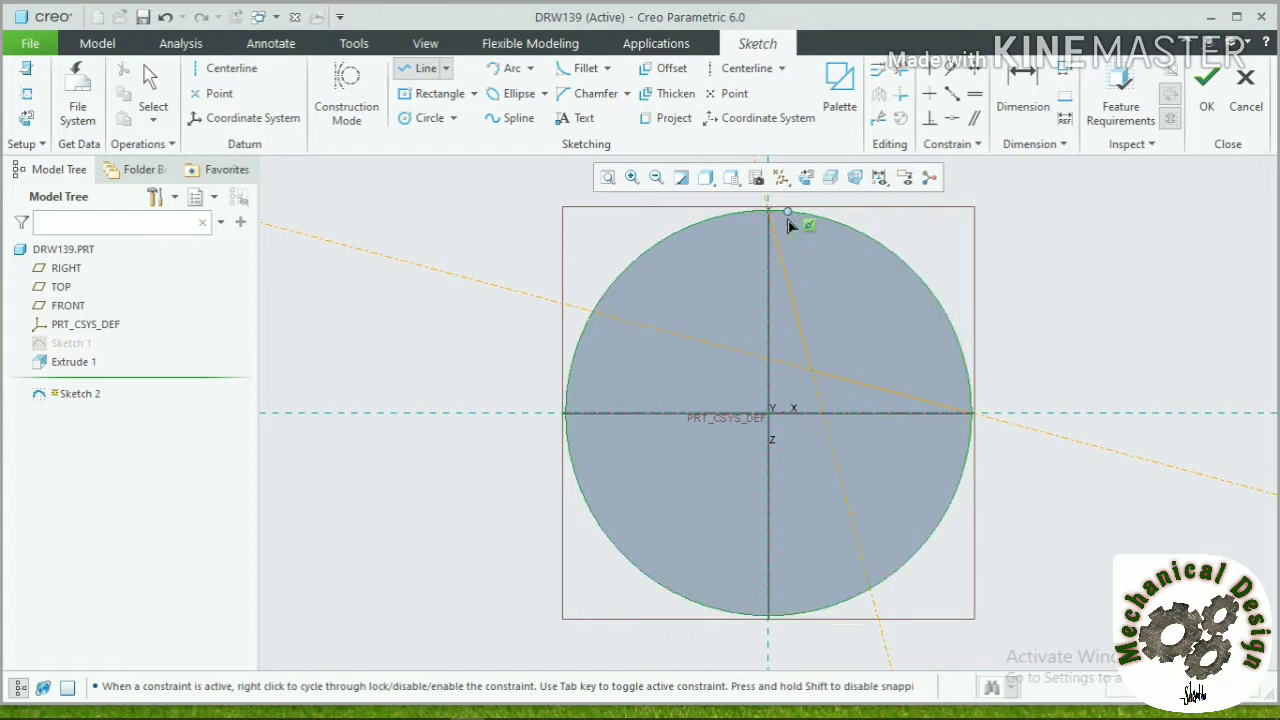
Step: Draw a second pair of connected lines outside the first pair, parallel to it and ending on the circle edge
click(794, 218)
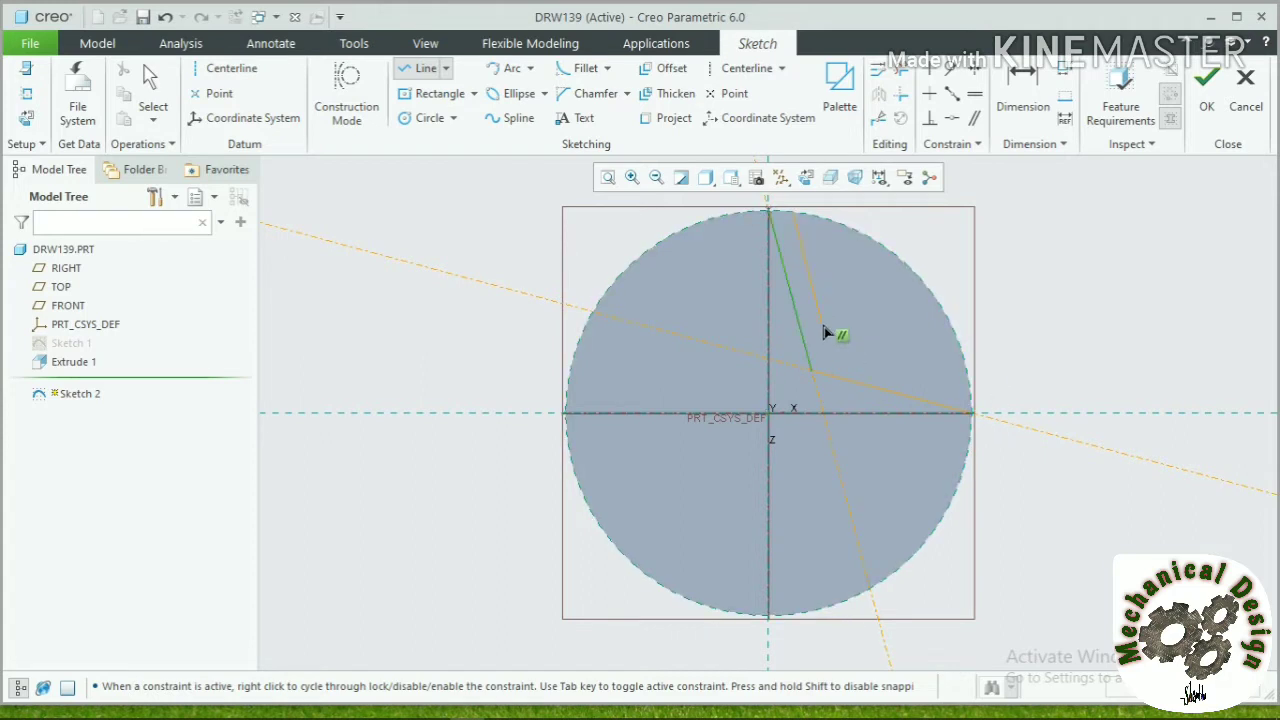
click(862, 368)
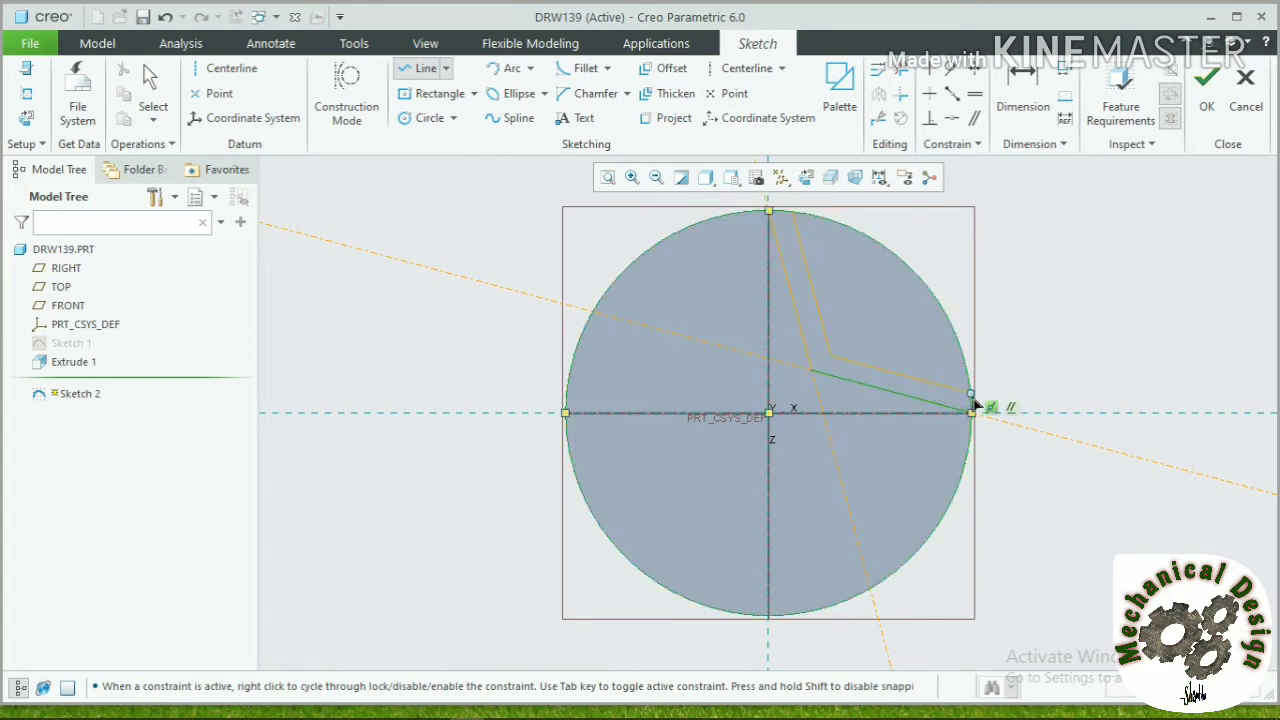
click(973, 396)
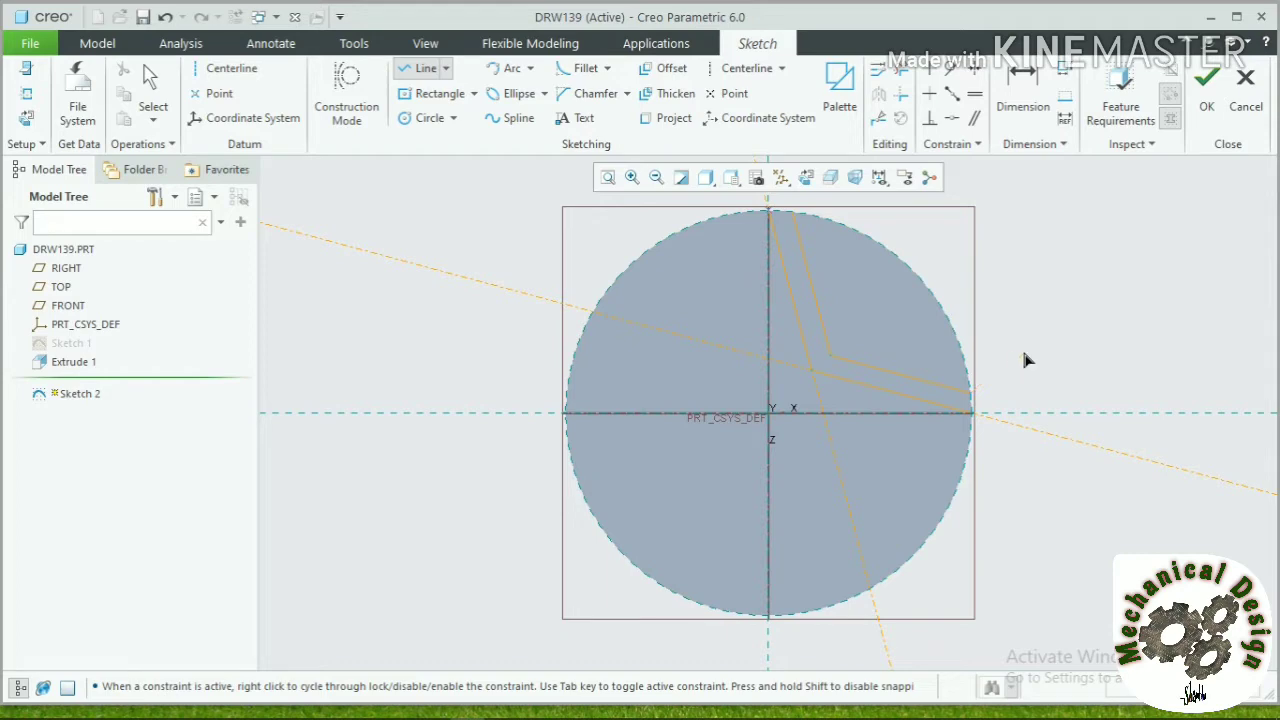
Step: Check the rib width in reference drawing 139 and dimension the gap between the line pairs at the circle's top to 10 mm
click(1022, 97)
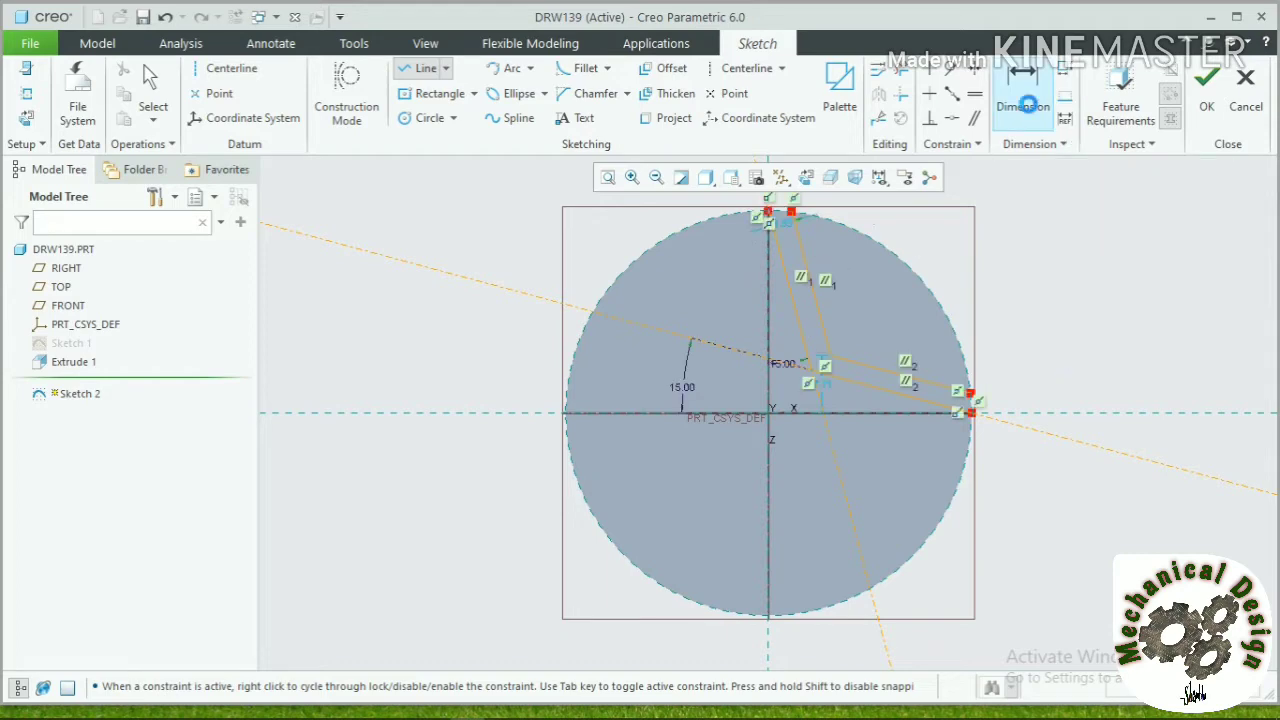
click(502, 710)
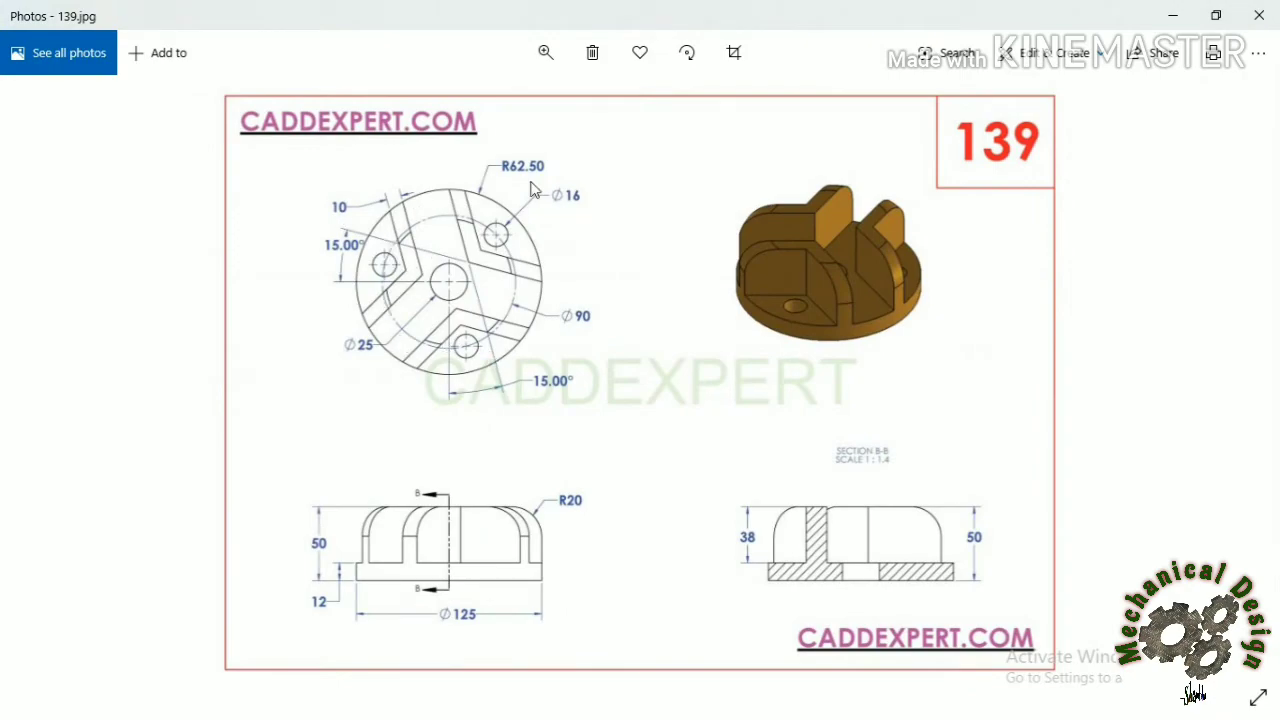
click(1173, 17)
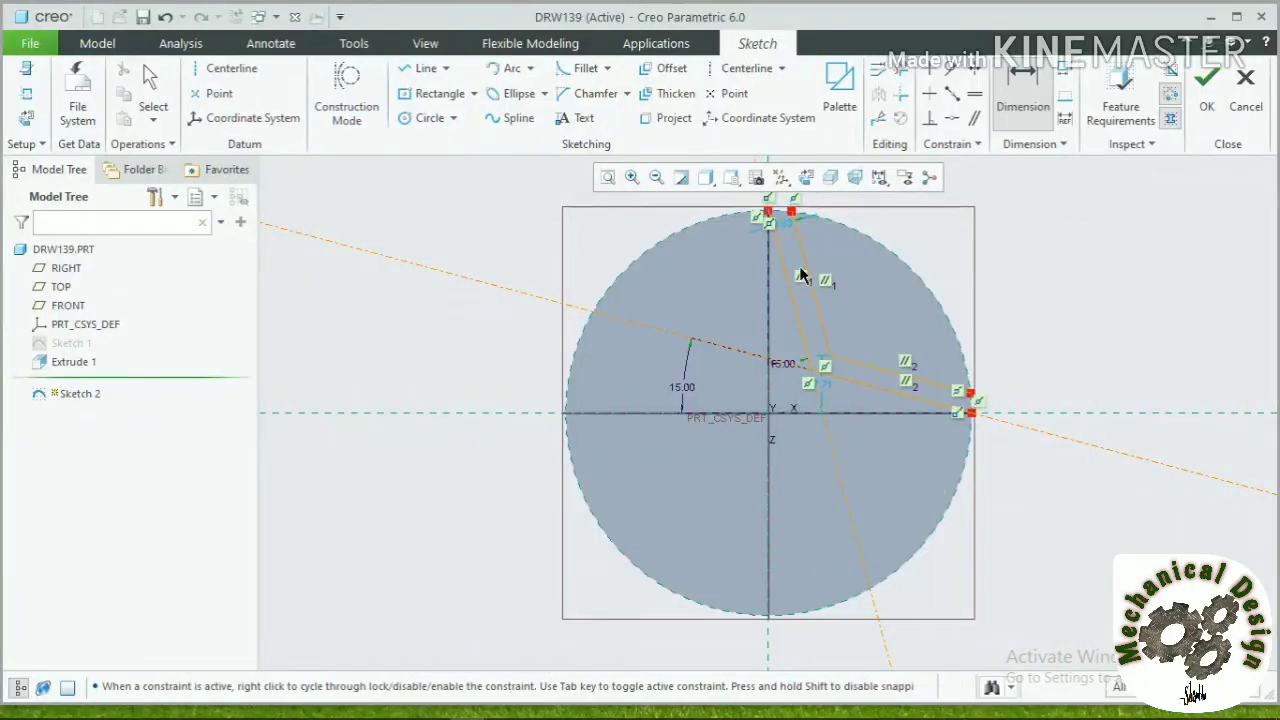
middle_click(784, 223)
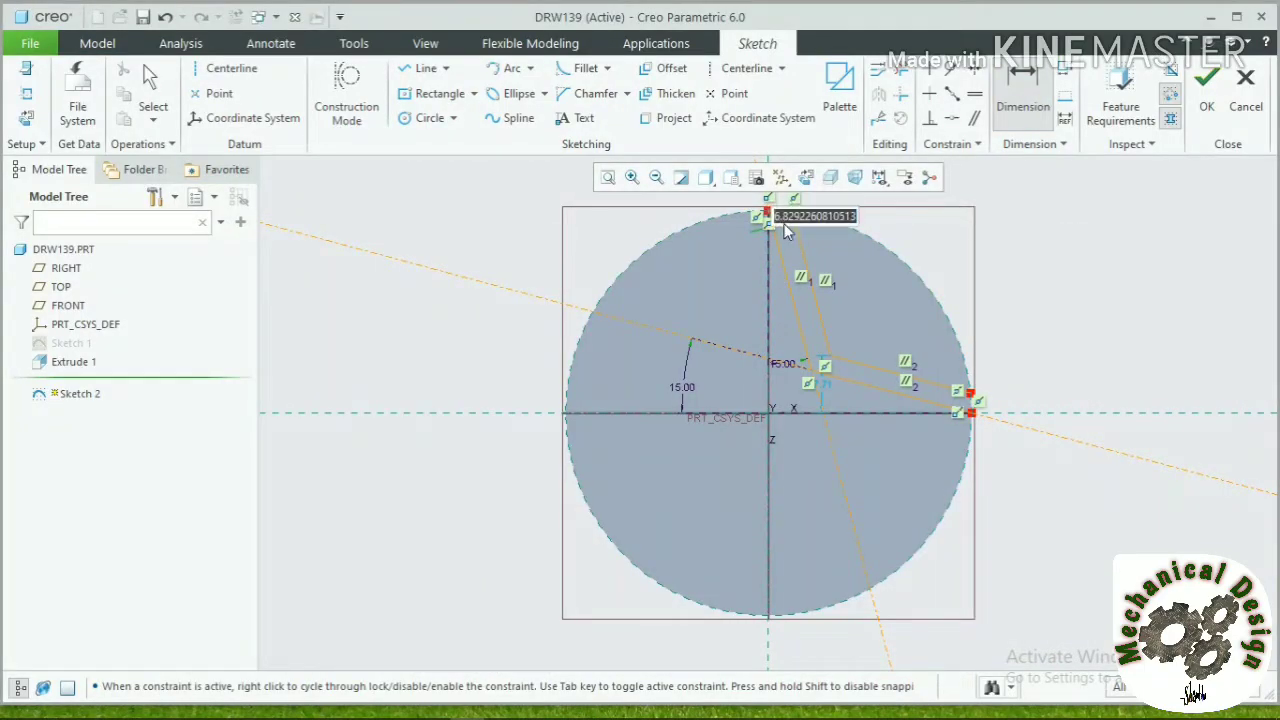
text(10)
key(Return)
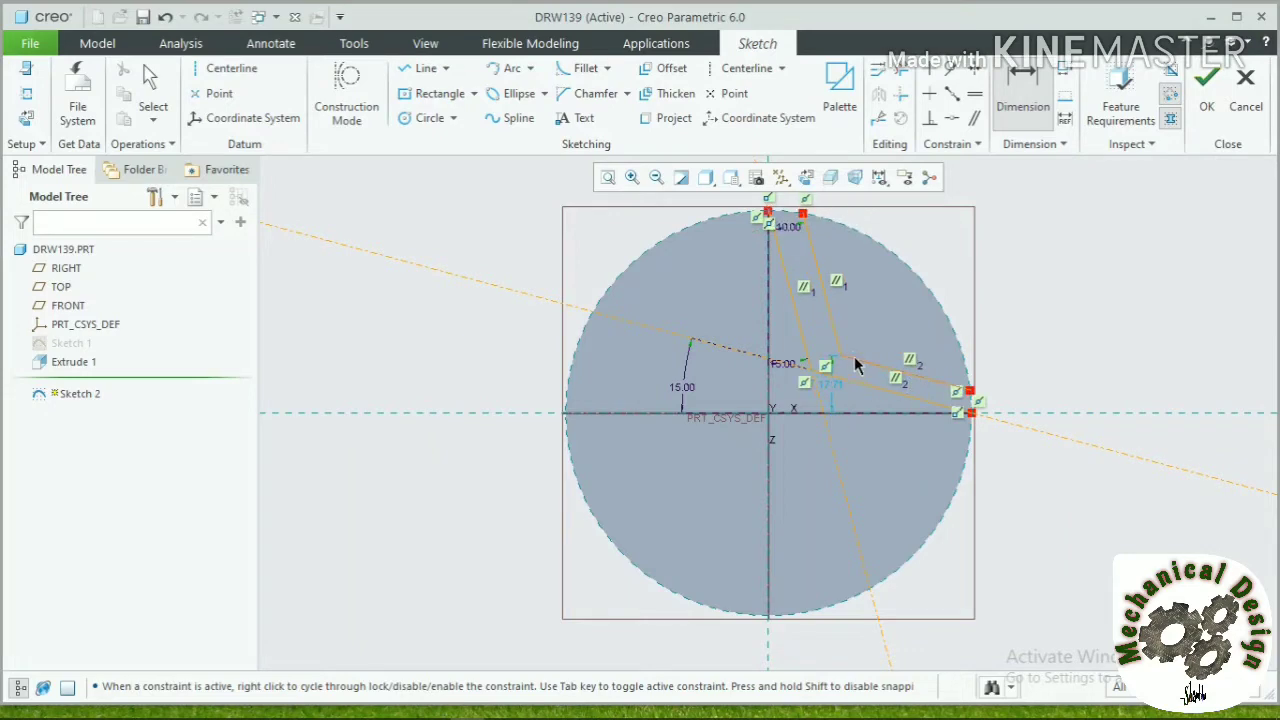
middle_click(1003, 131)
Step: Trim away both lines of the outer V pair
click(900, 71)
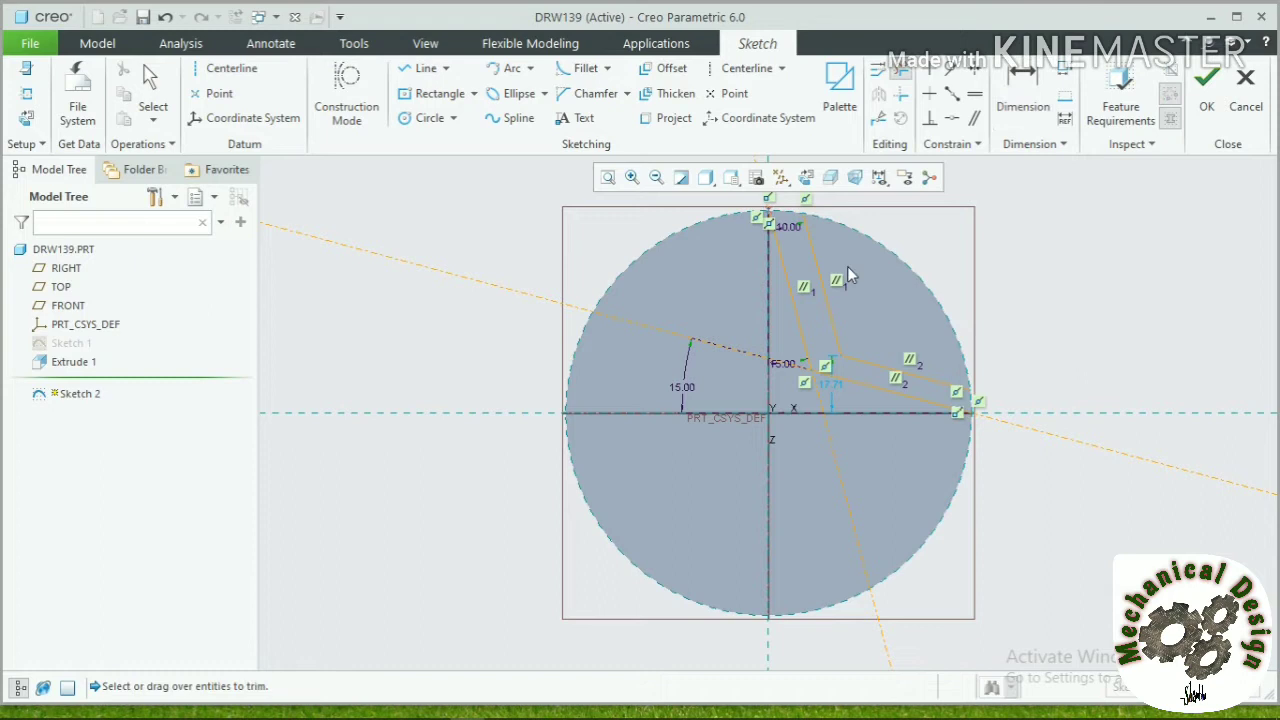
click(838, 325)
click(886, 372)
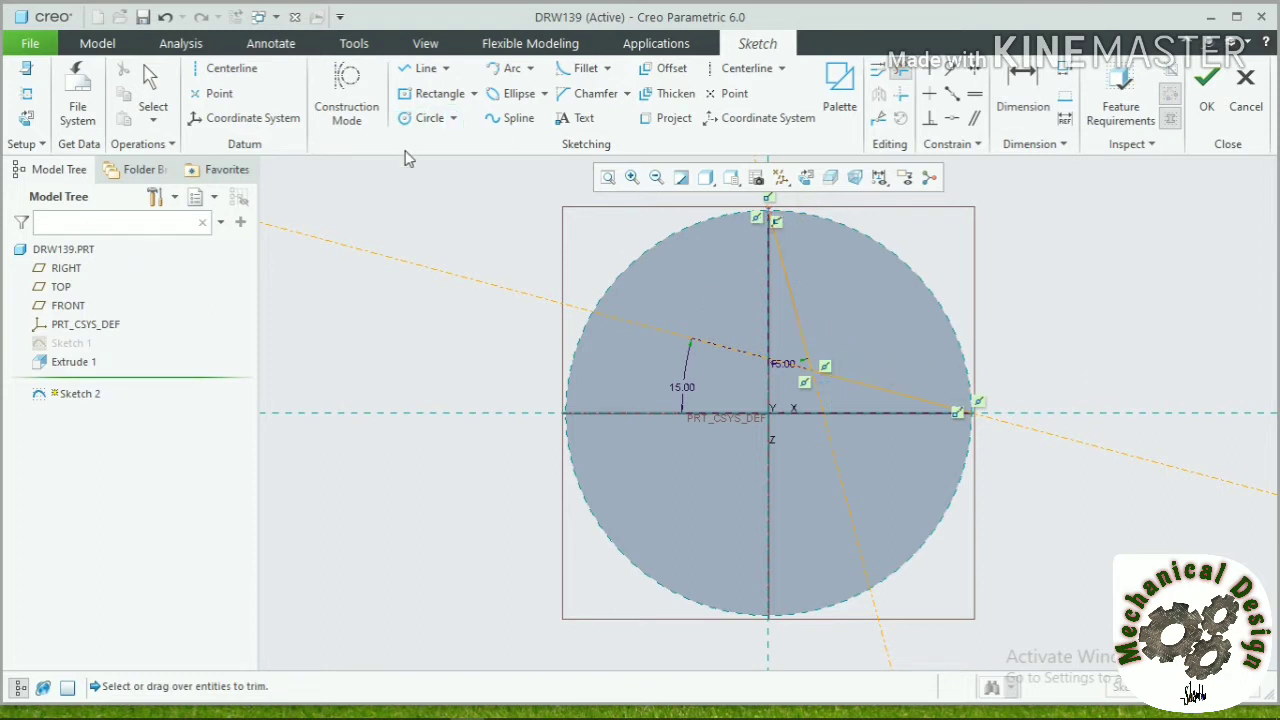
Step: Draw two centerlines parallel to the V lines, about 11.4 mm outside the shallow line and about 13.1 mm outside the steep one
click(229, 68)
click(909, 358)
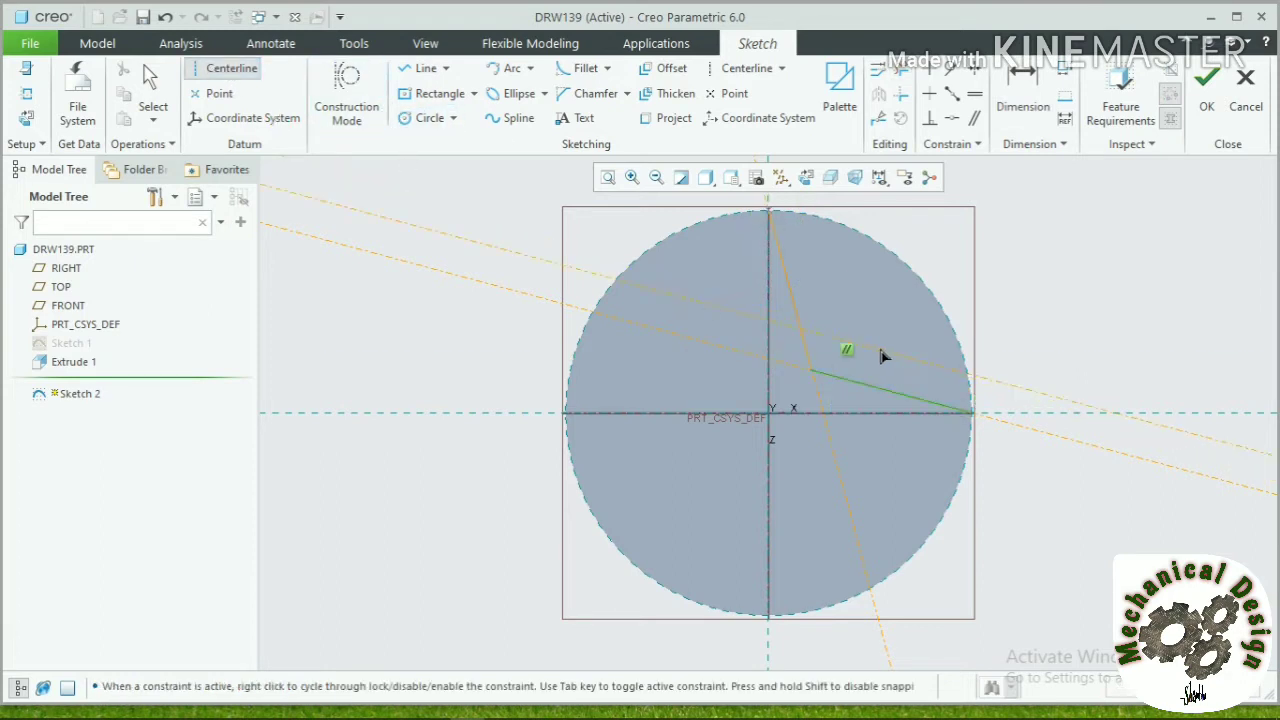
click(878, 349)
click(823, 251)
click(836, 293)
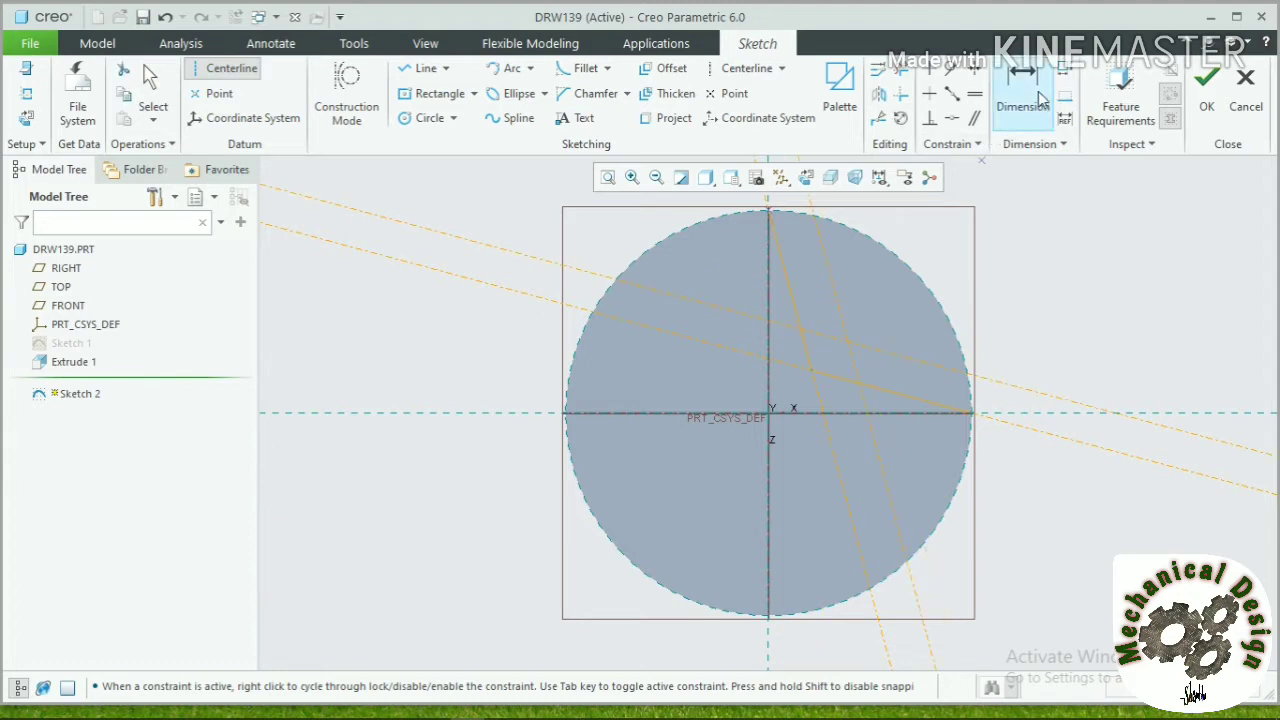
Step: Dimension the spacing between each outer centerline and its parallel V line, setting both to 10 mm
click(1023, 100)
double_click(813, 350)
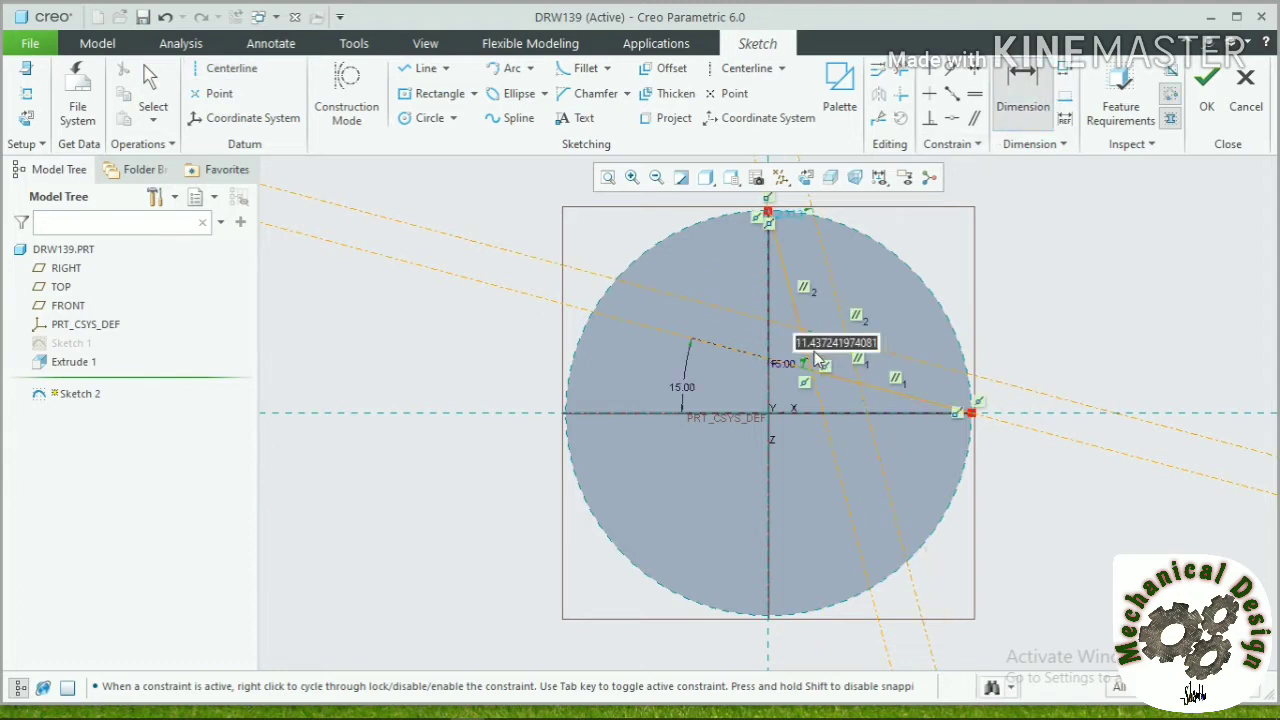
text(10)
key(Return)
double_click(787, 219)
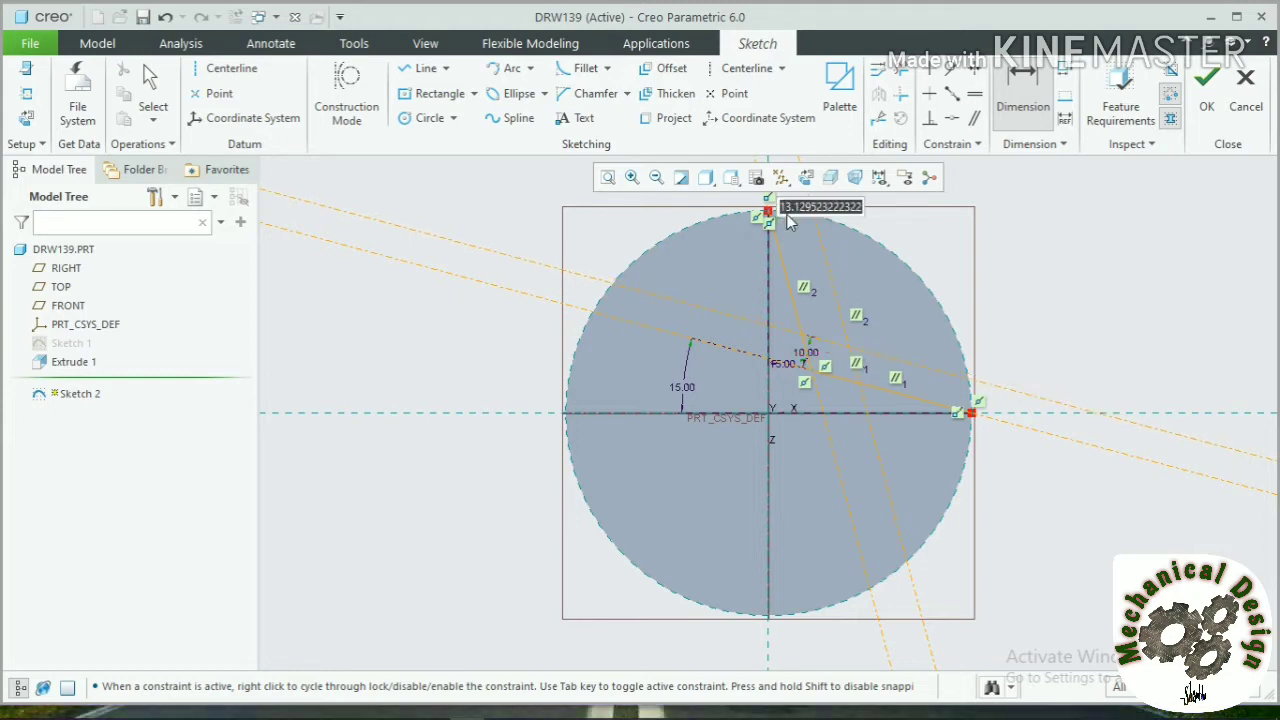
text(10)
key(Return)
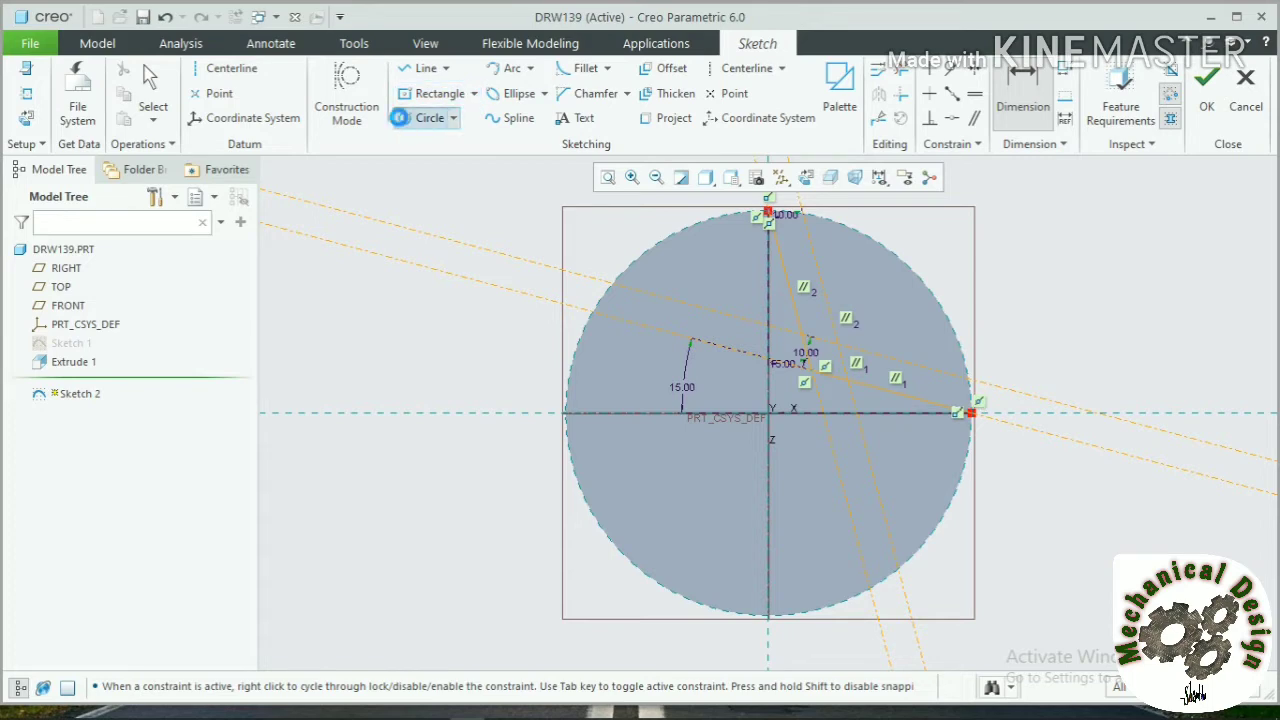
Step: Draw a circle centered on the sketch origin that coincides with the disc's outer edge
click(405, 118)
click(769, 420)
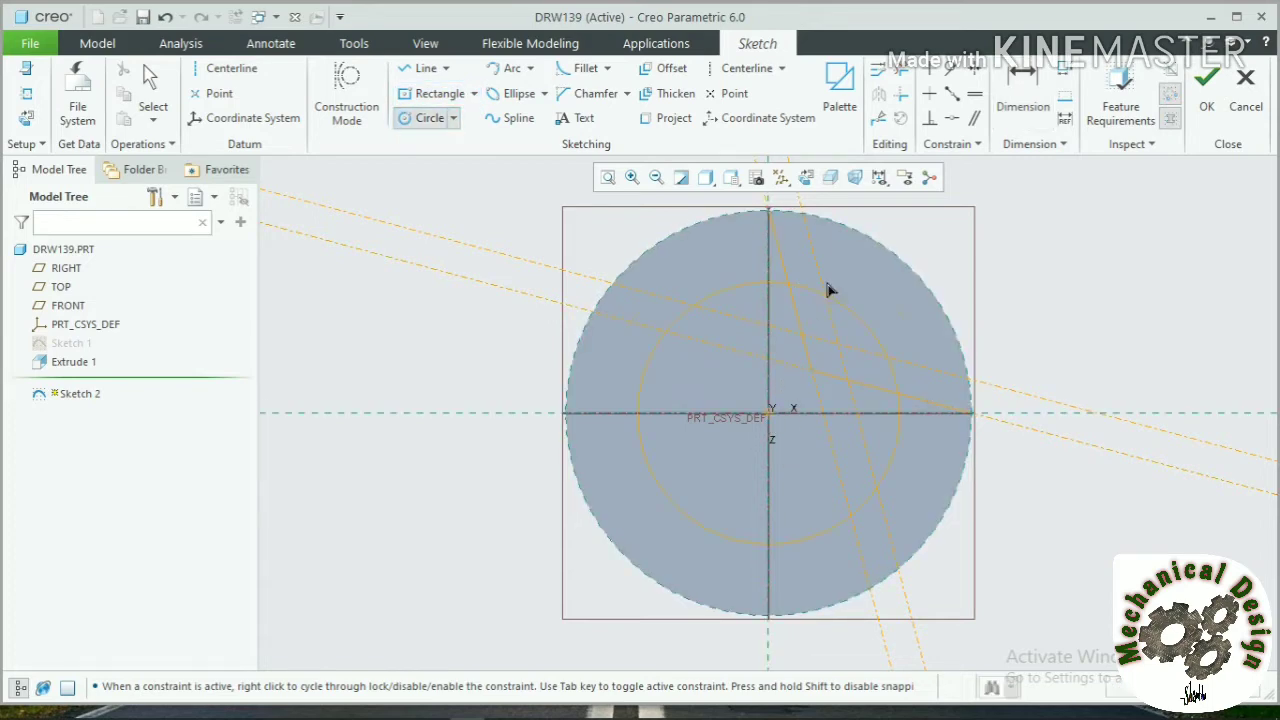
click(891, 251)
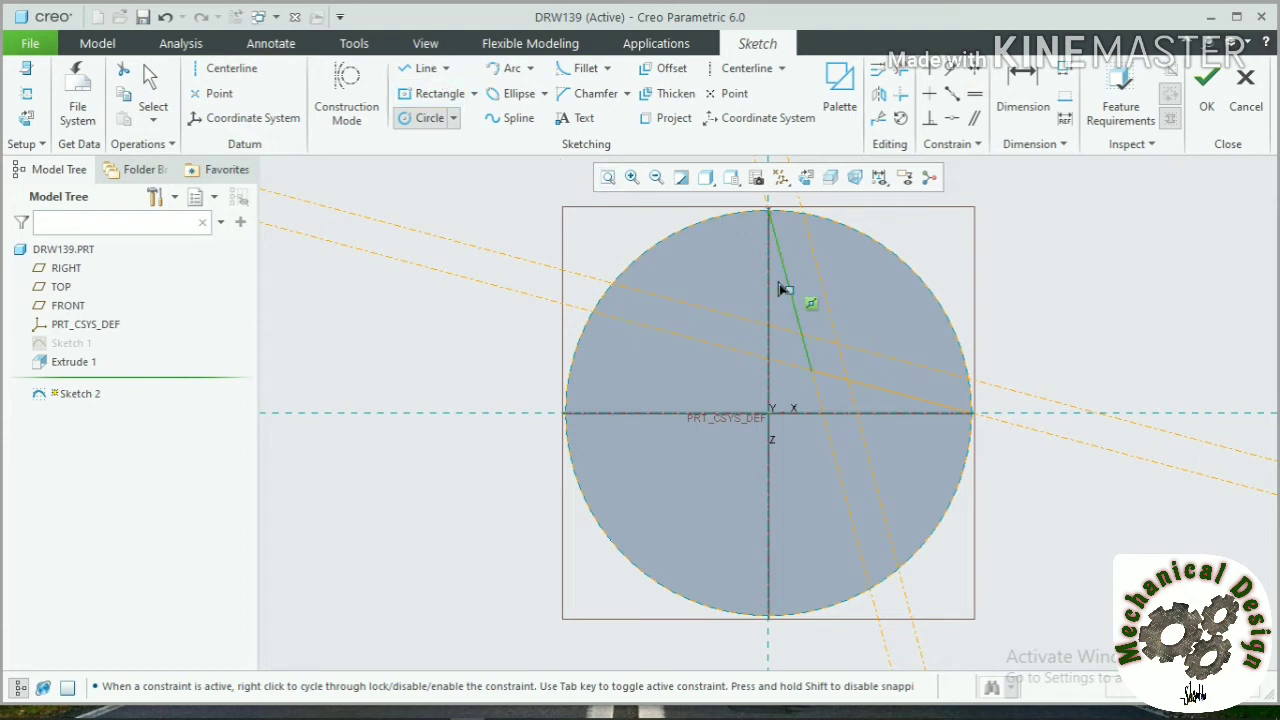
click(811, 370)
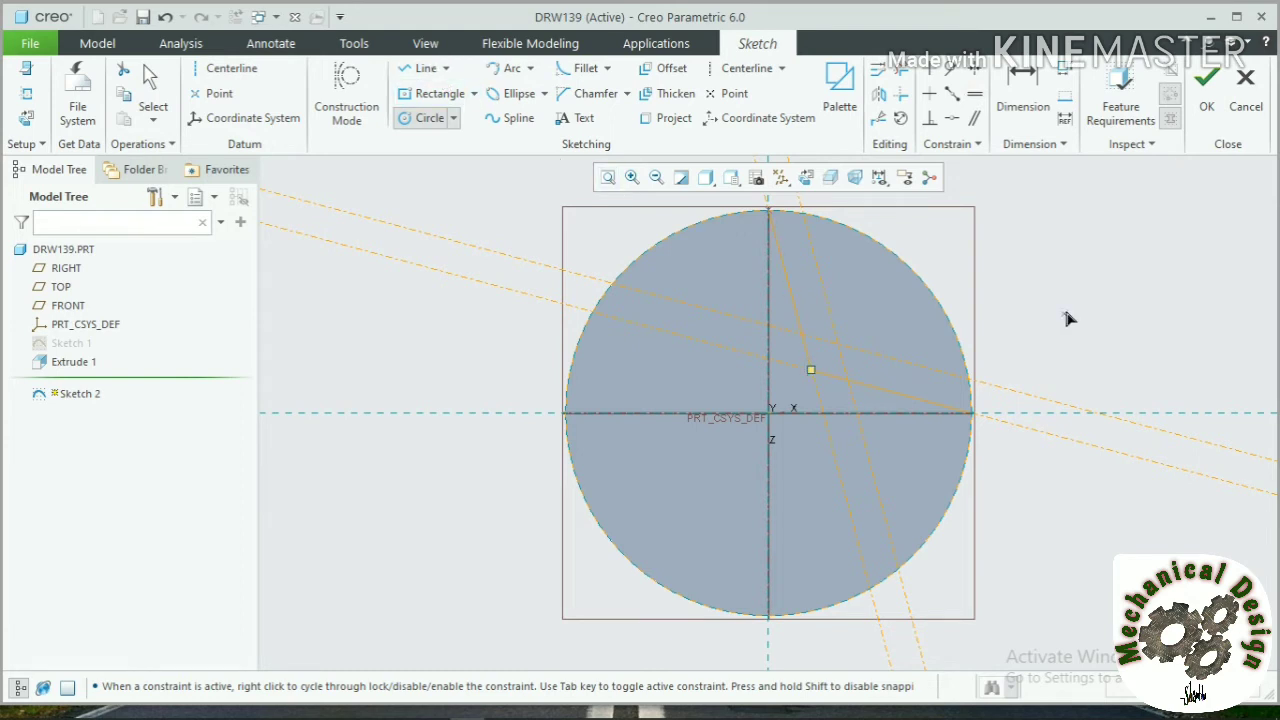
Step: Trim away the inner V lines between the circle and the centerline intersection
click(900, 68)
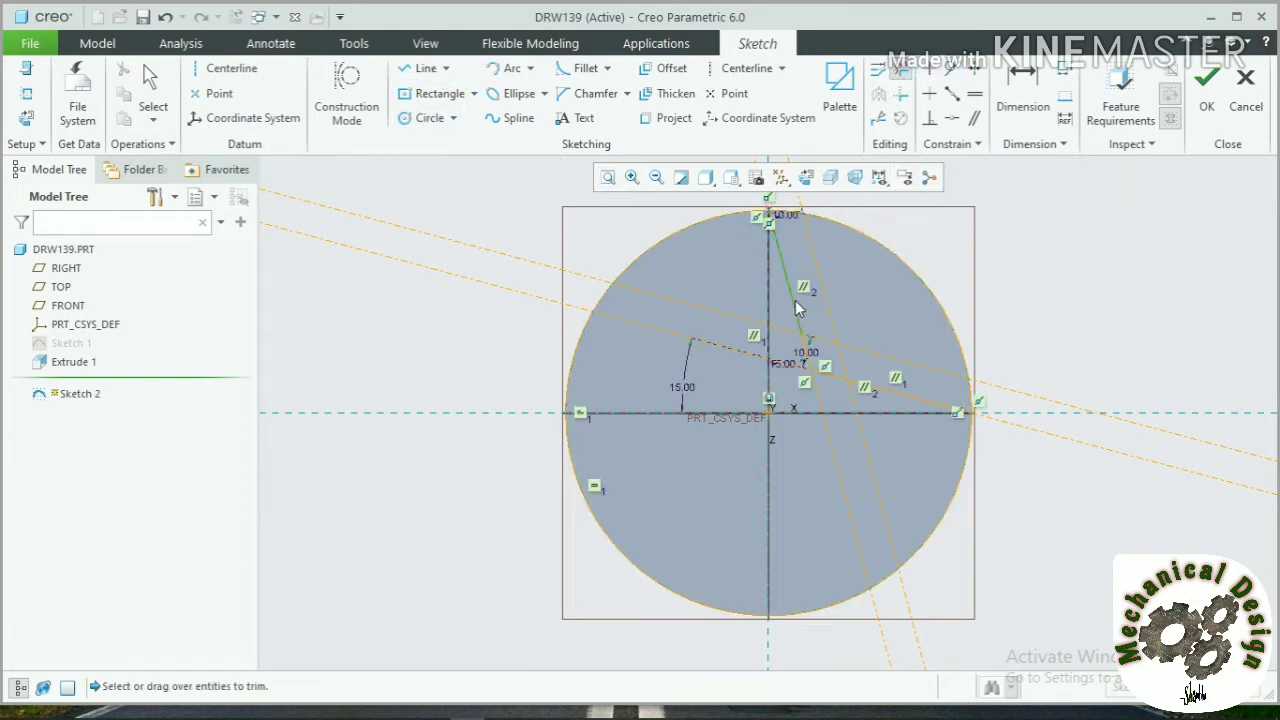
click(797, 308)
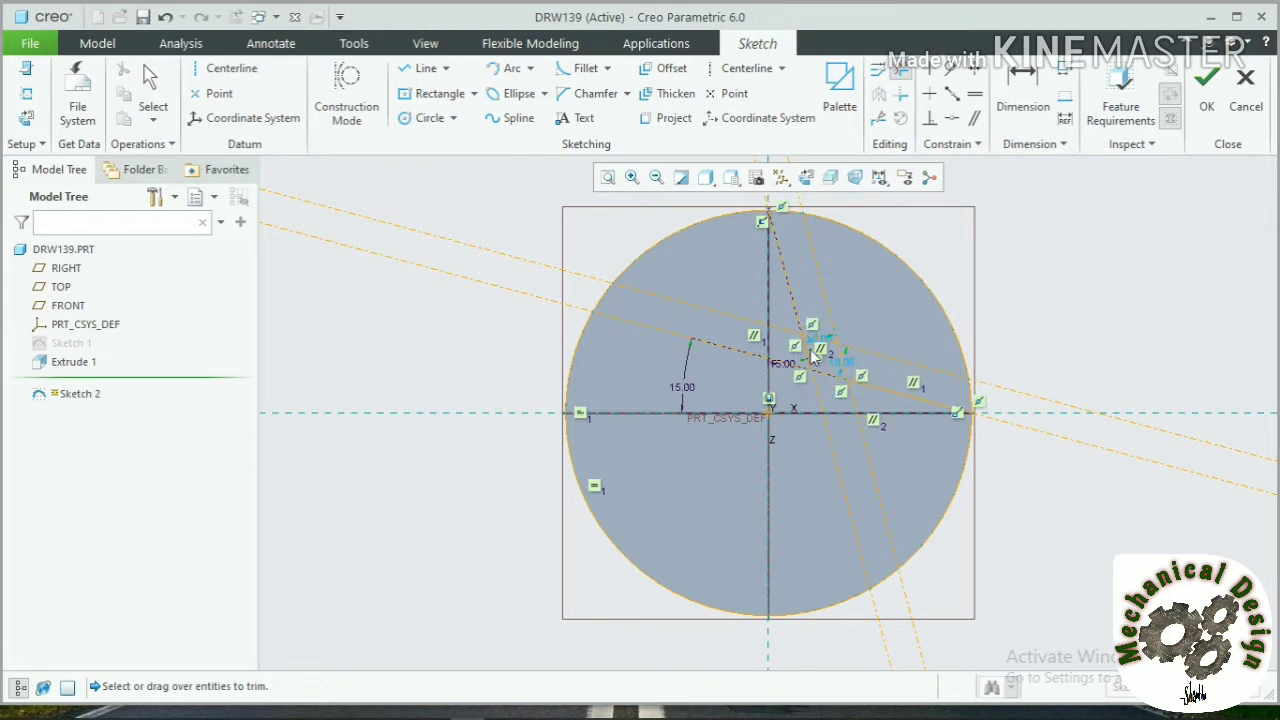
click(815, 355)
click(932, 411)
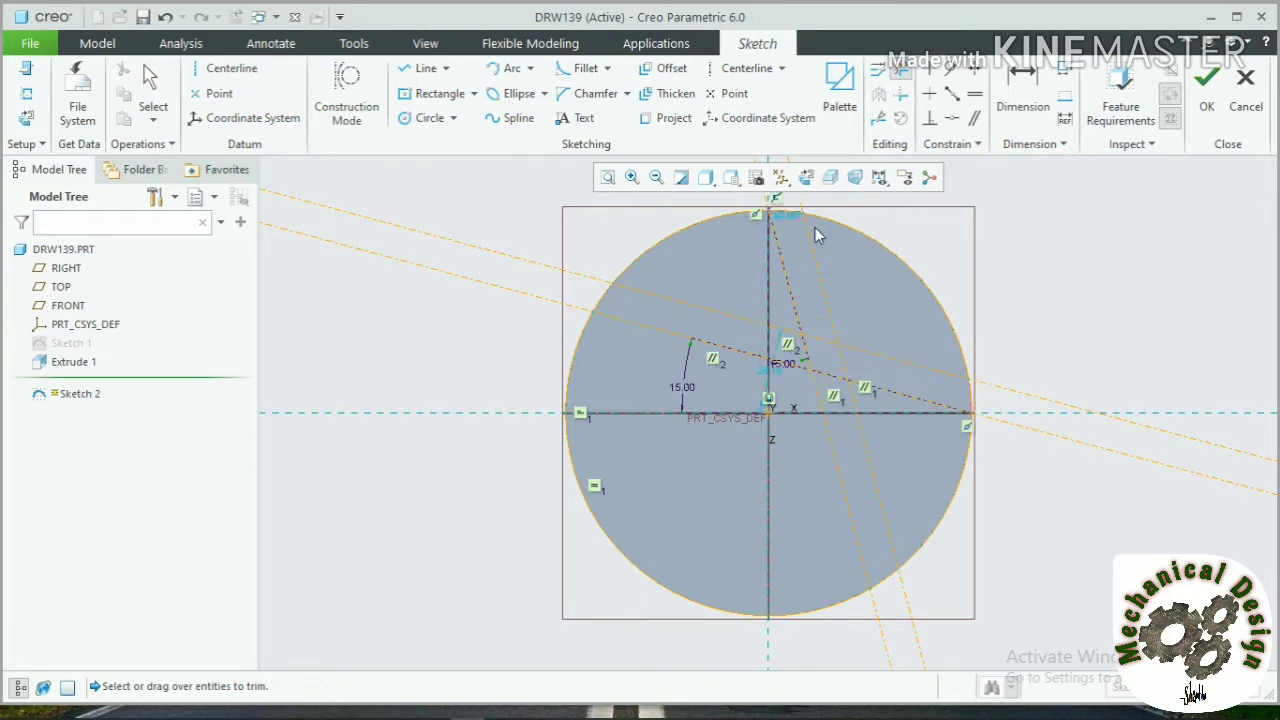
middle_click(873, 279)
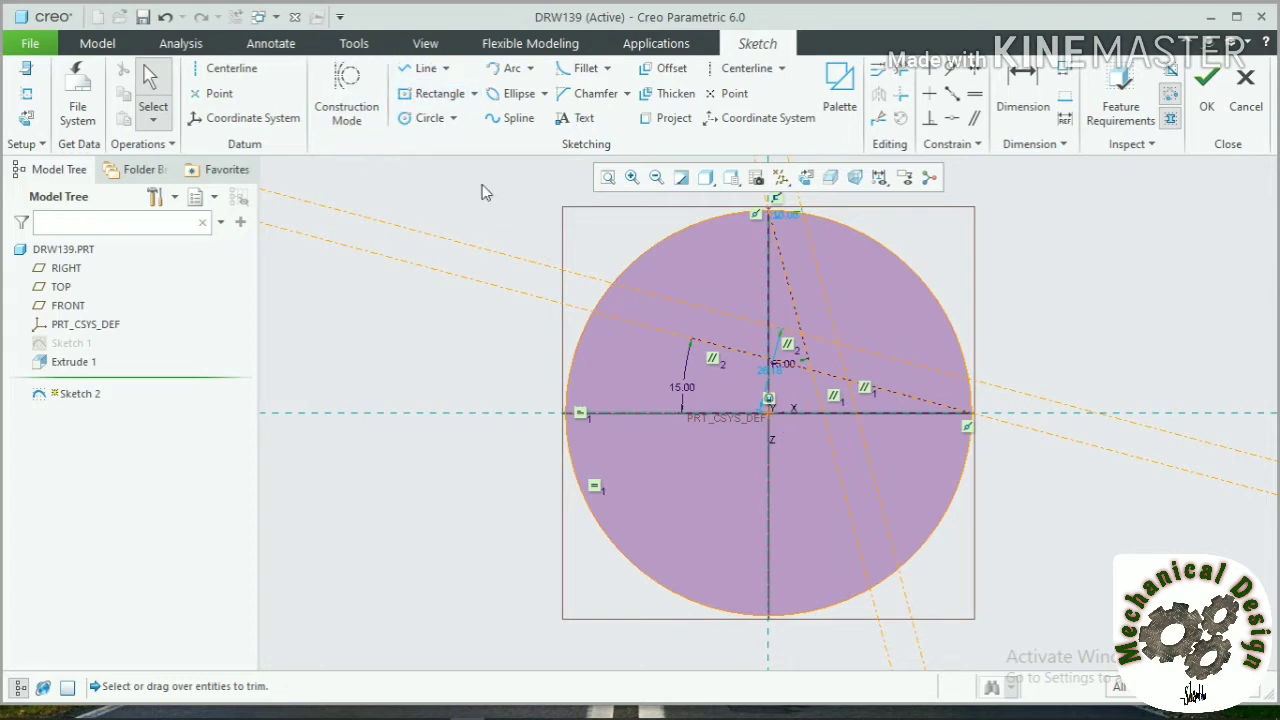
Step: Draw the rib's inner and outer V line pairs along the centerlines, ending each pair on the circle
click(422, 68)
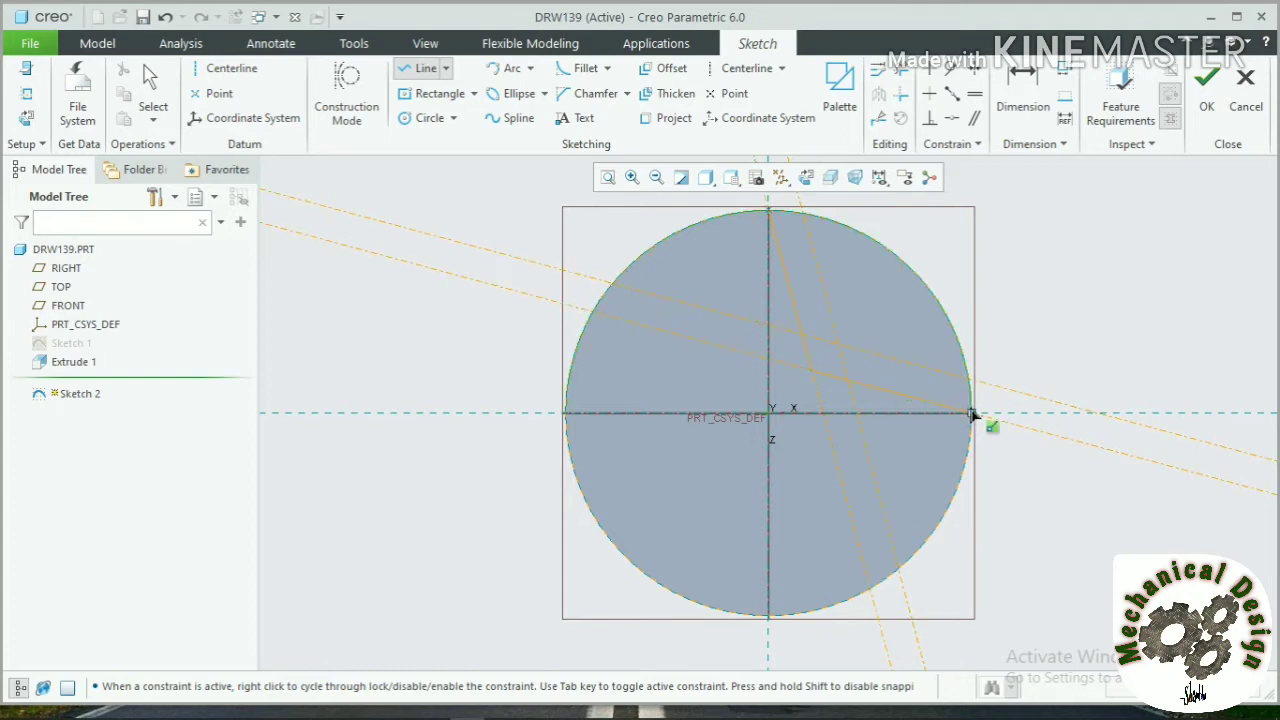
click(971, 413)
click(801, 216)
middle_click(459, 243)
Step: Delete the two near-horizontal centerlines
click(459, 243)
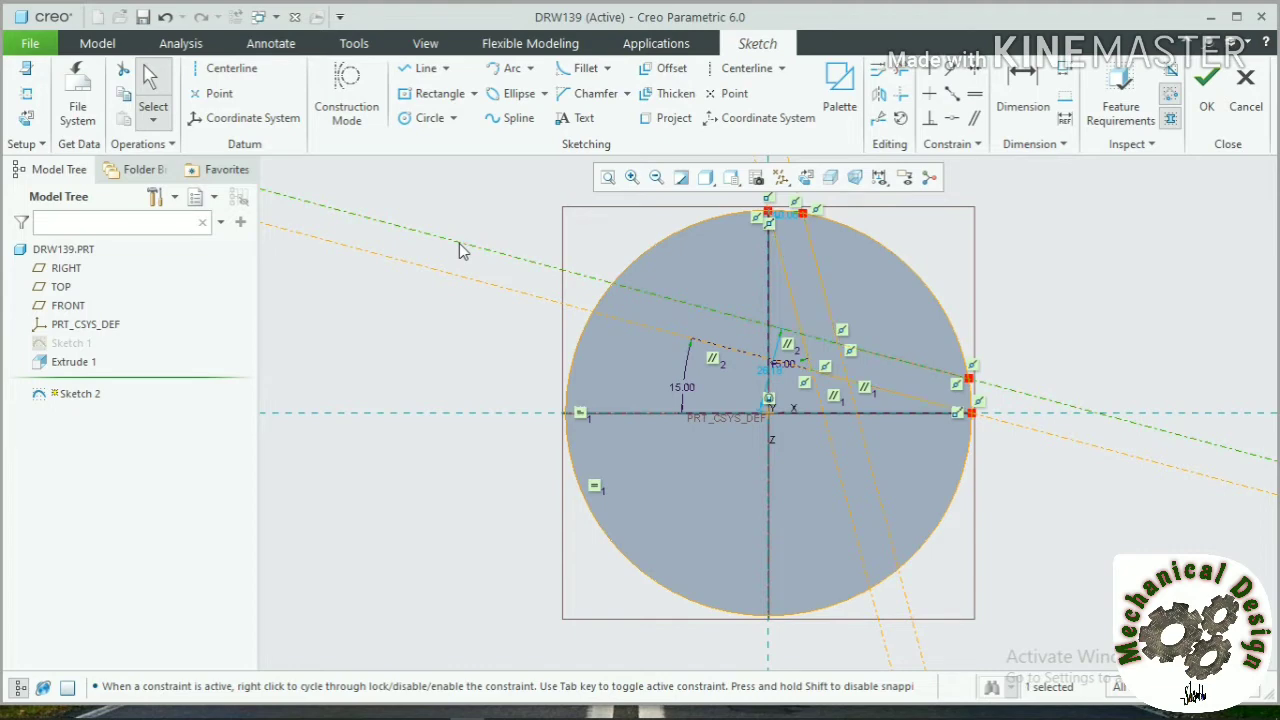
key(Delete)
click(487, 284)
key(Delete)
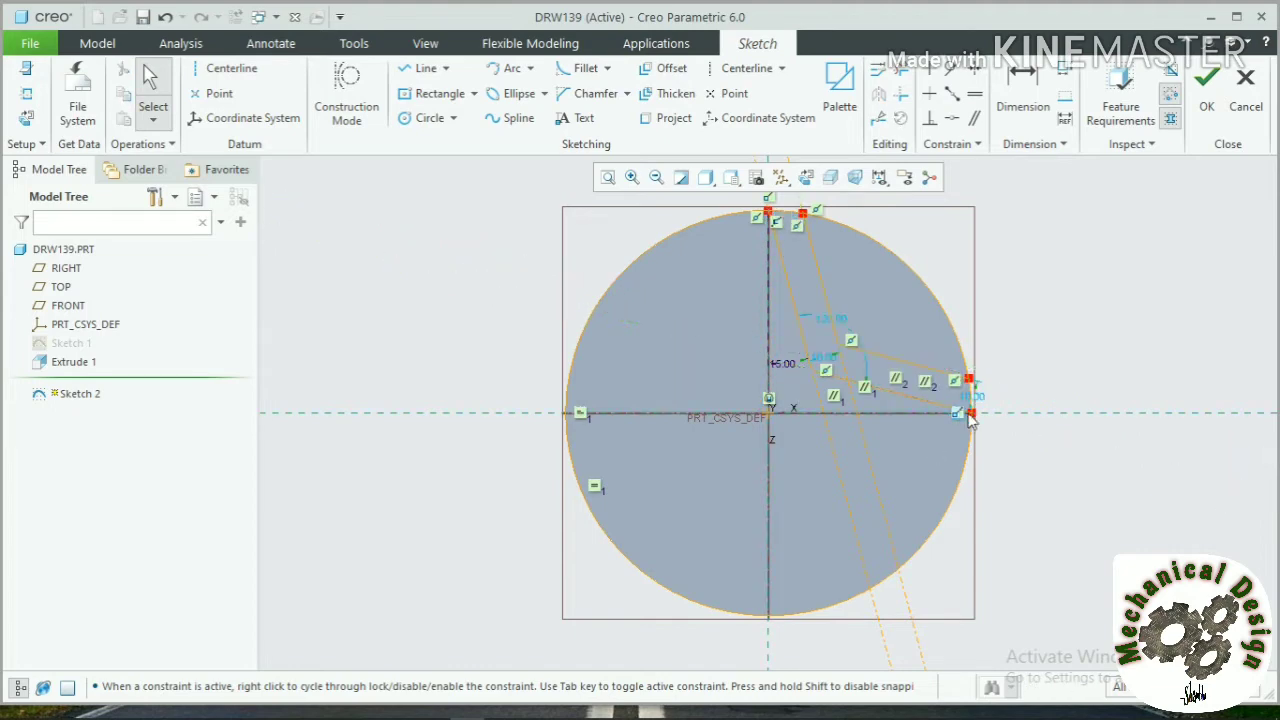
Step: Trim the circle down to the two short arcs that close the ends of the V-shaped rib profile
click(900, 68)
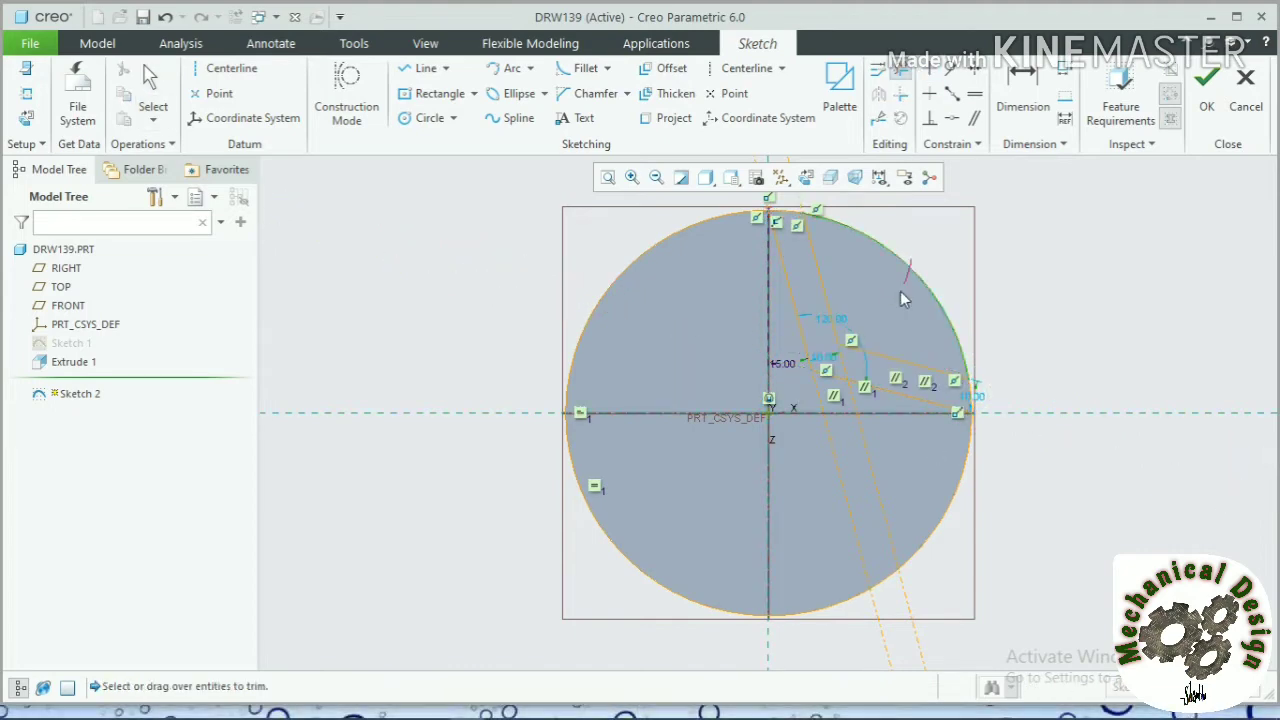
drag(651, 228, 664, 372)
drag(668, 516, 651, 598)
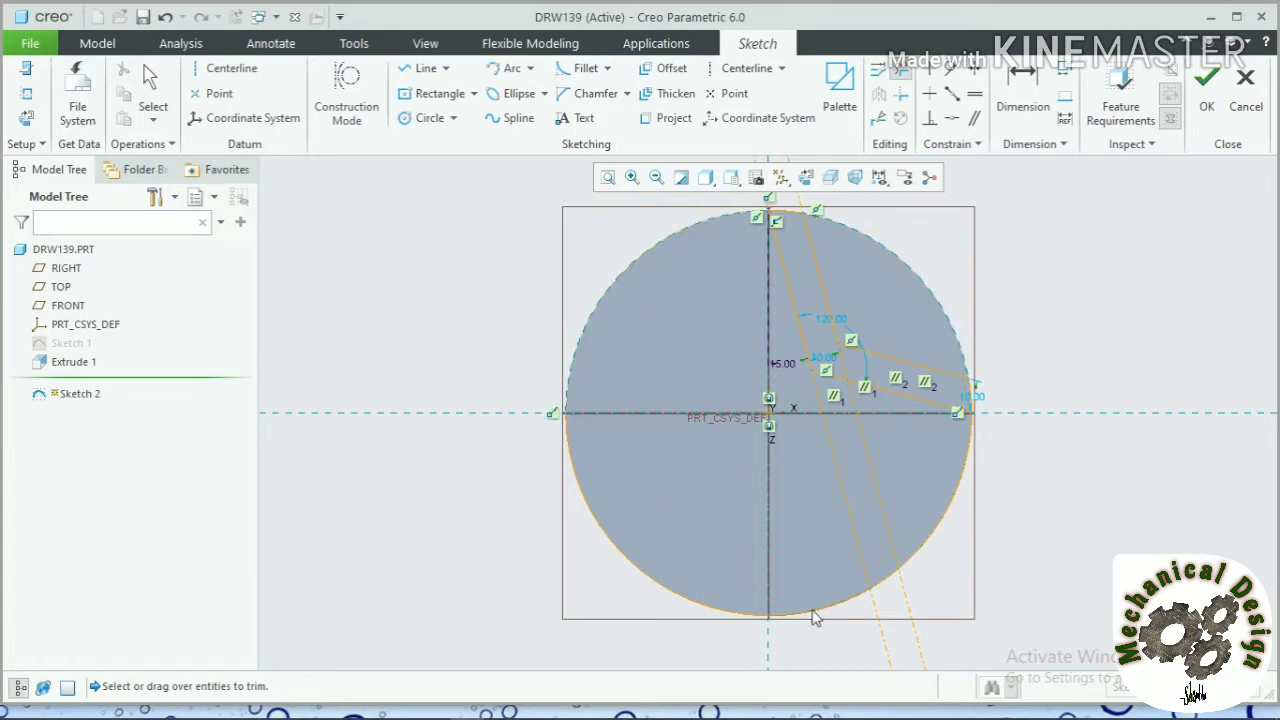
mouse_move(818, 588)
mouse_down()
mouse_move(839, 607)
mouse_move(877, 580)
mouse_up()
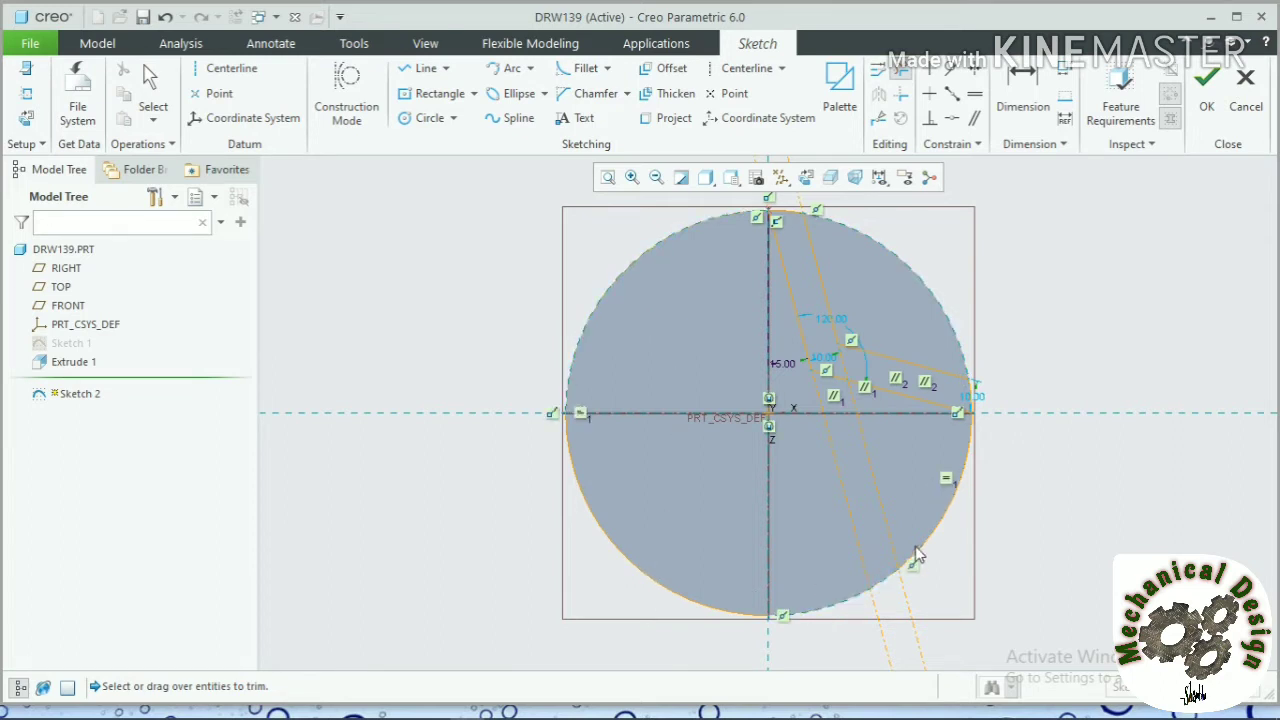
drag(657, 573, 665, 606)
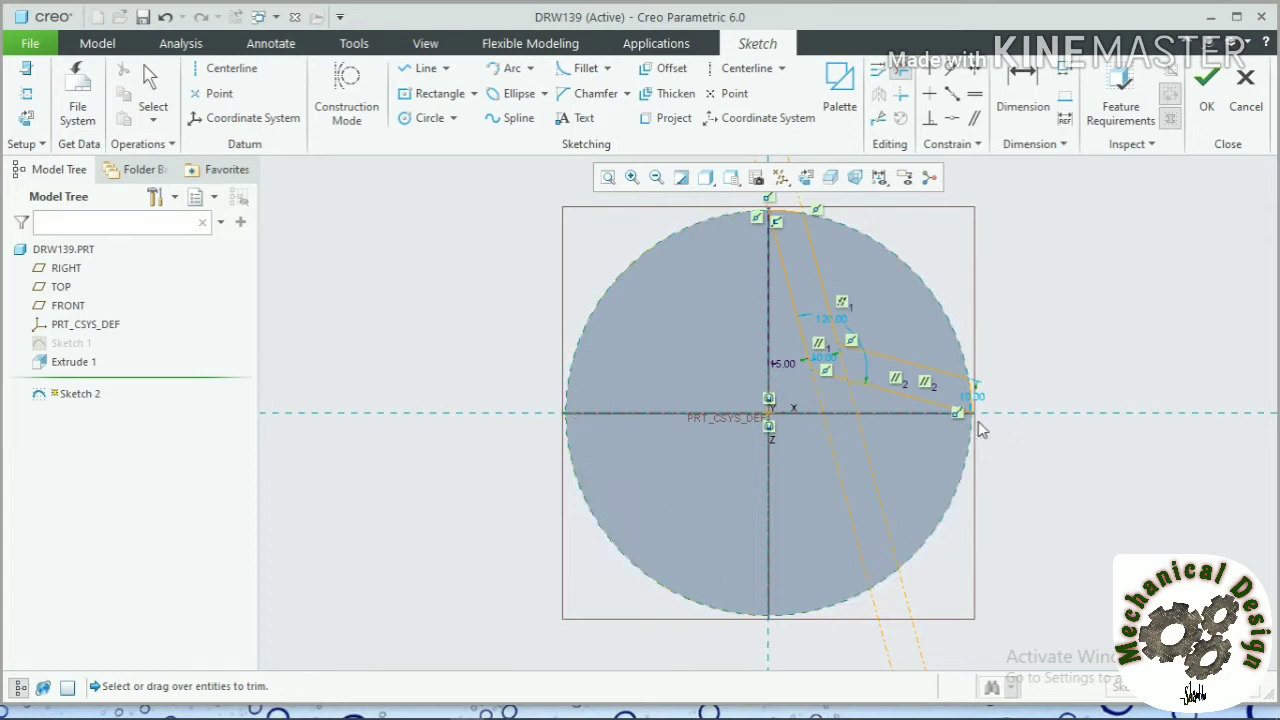
Step: Delete the two remaining steep centerlines and finish the rib sketch
click(1023, 95)
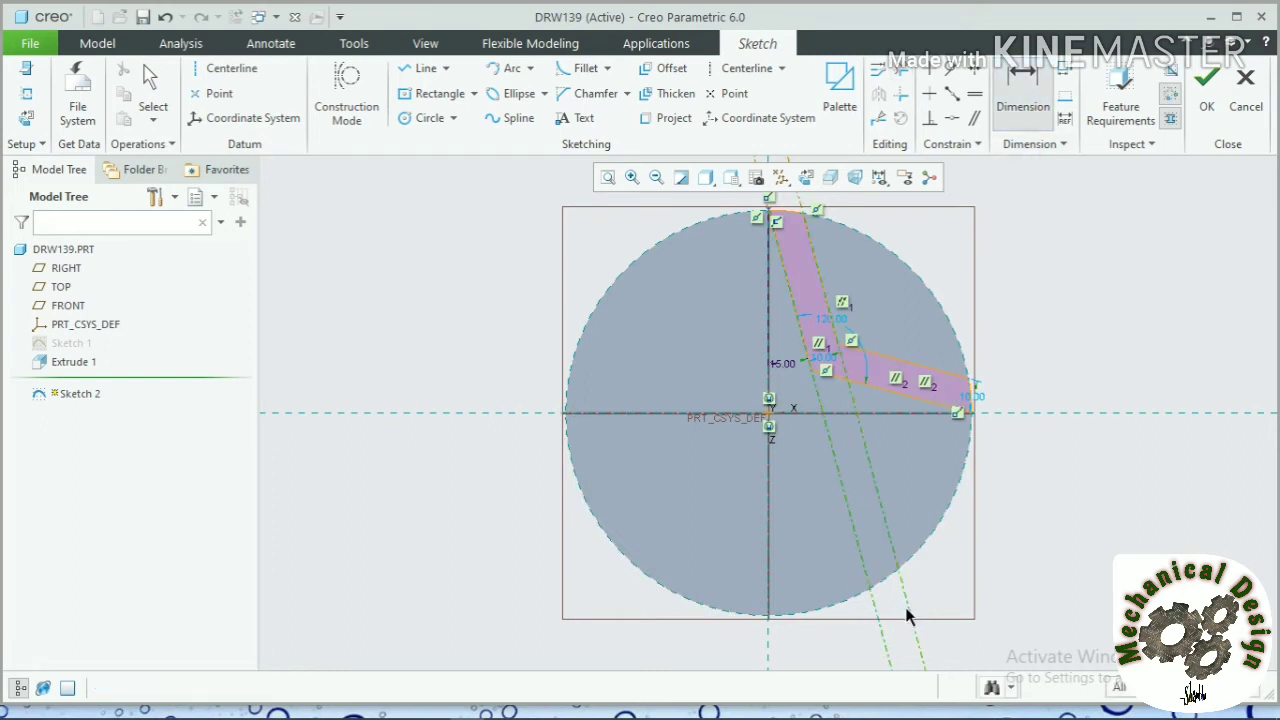
middle_click(898, 621)
click(911, 619)
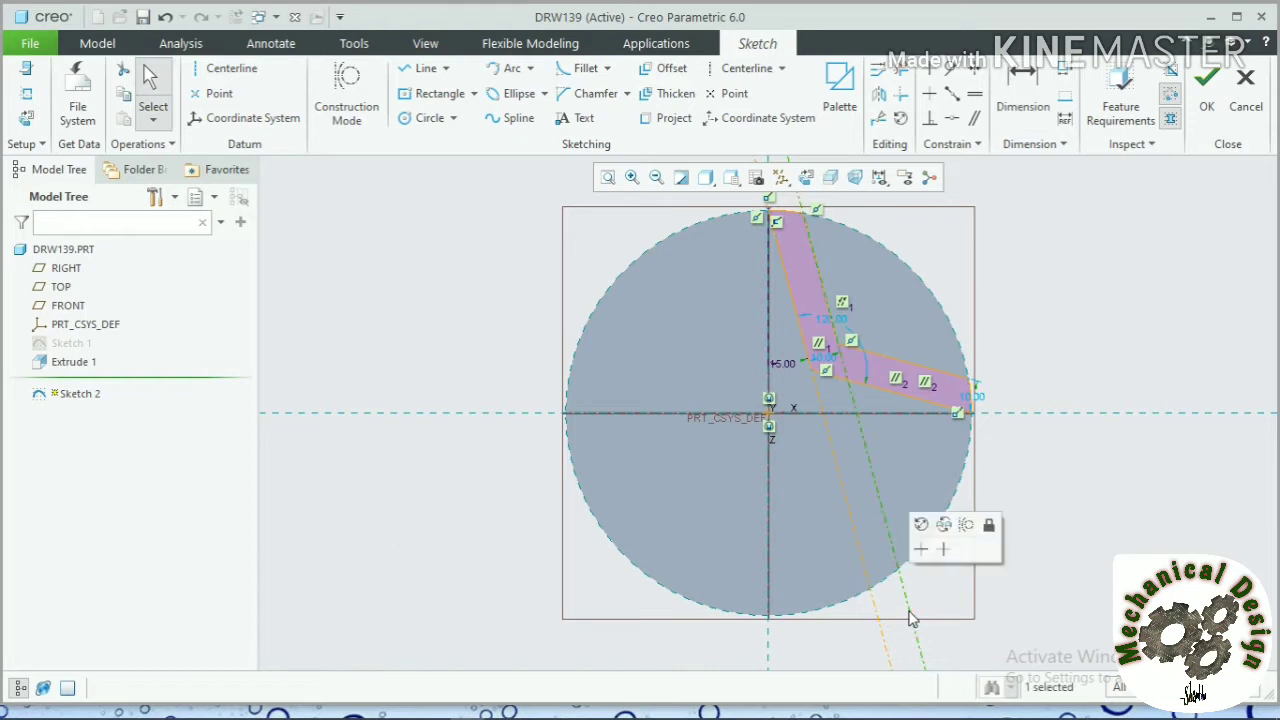
key(Delete)
click(878, 613)
key(Delete)
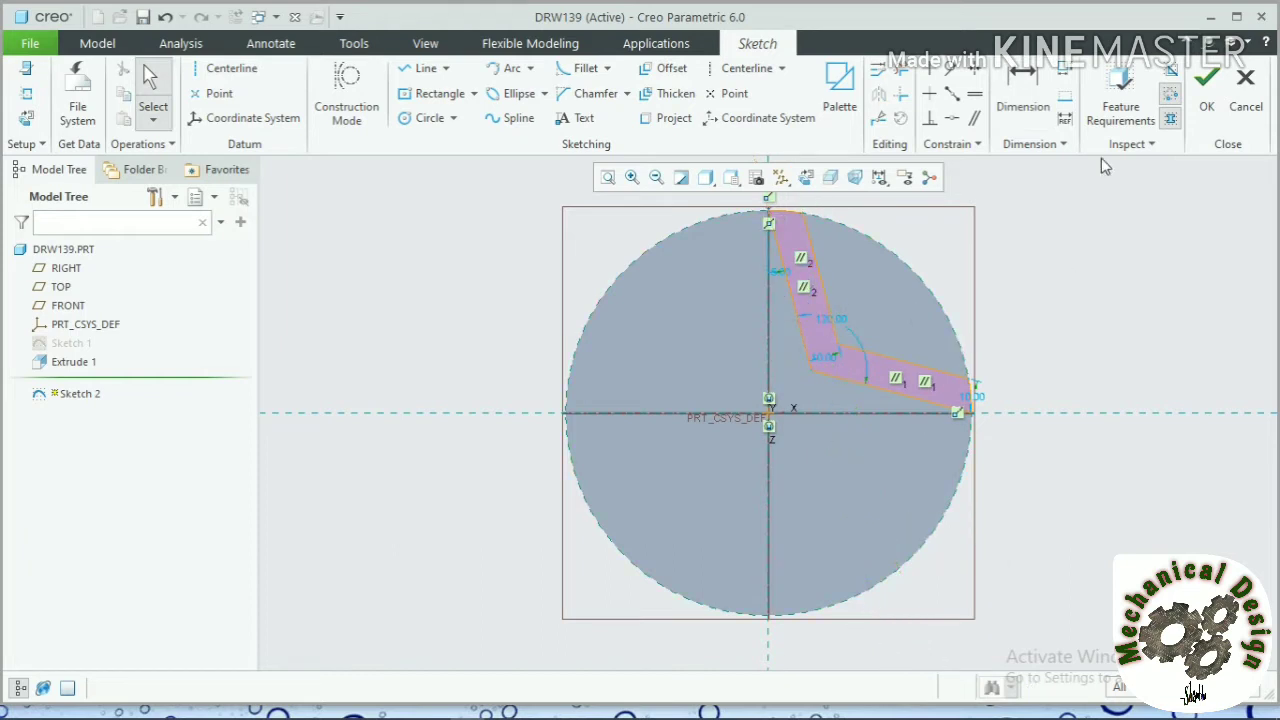
click(1207, 85)
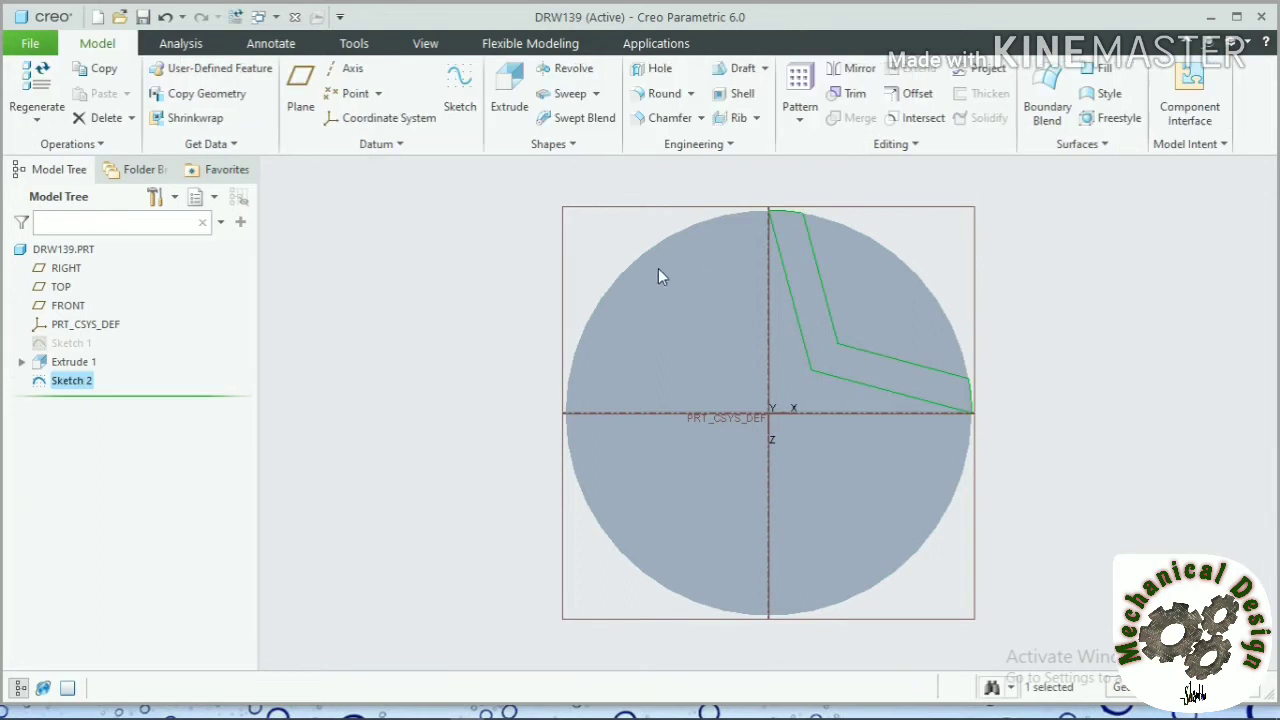
Step: Check the rib height in reference drawing 139 and extrude the V-shaped profile 38 mm as a solid
click(505, 95)
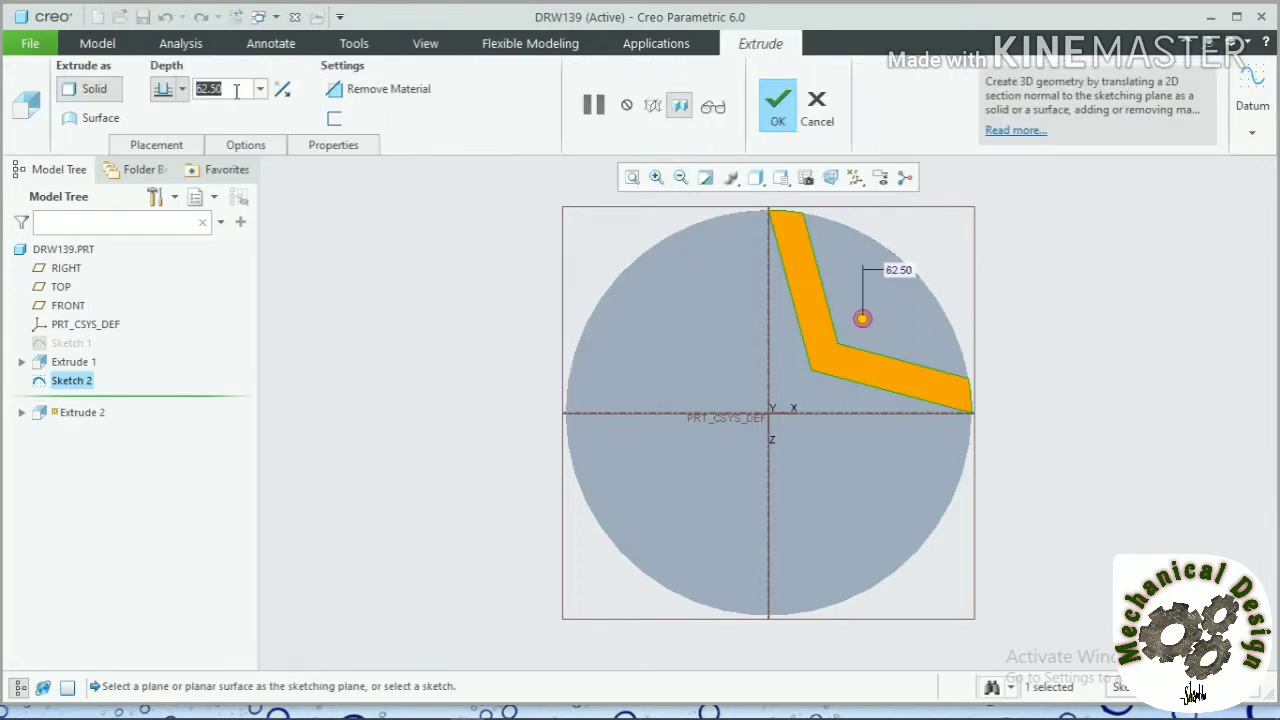
click(488, 709)
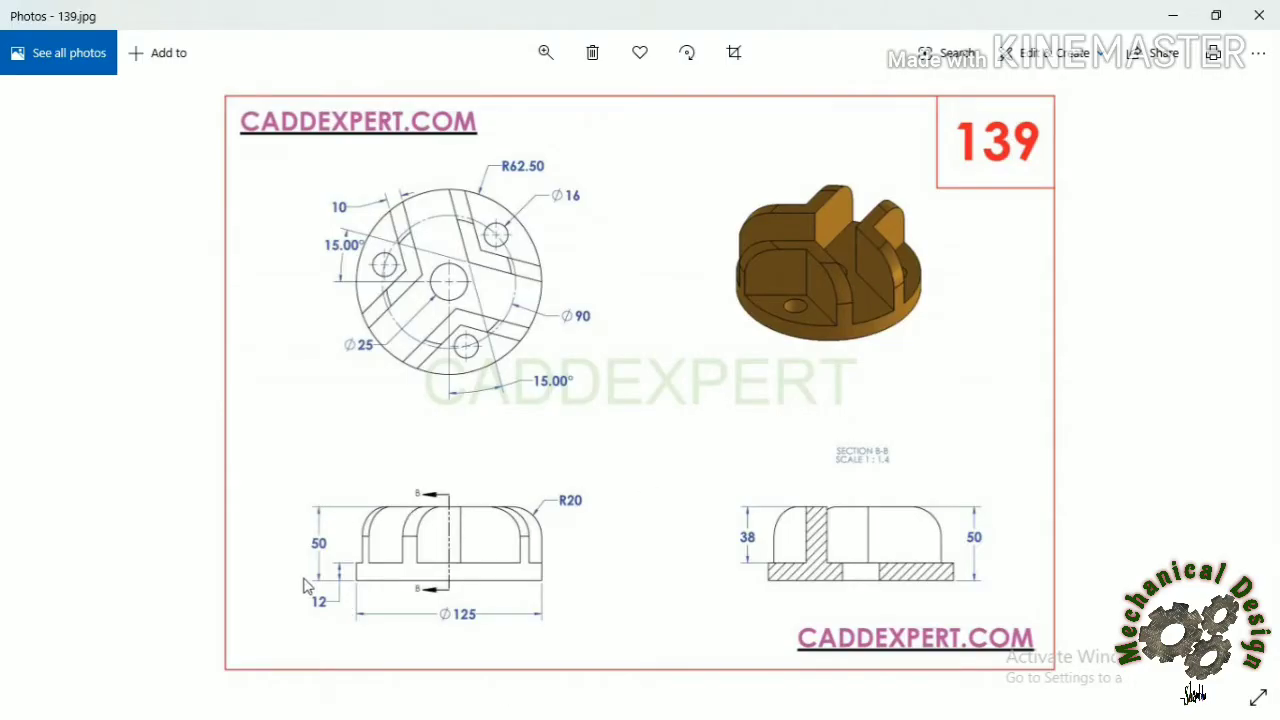
click(1173, 15)
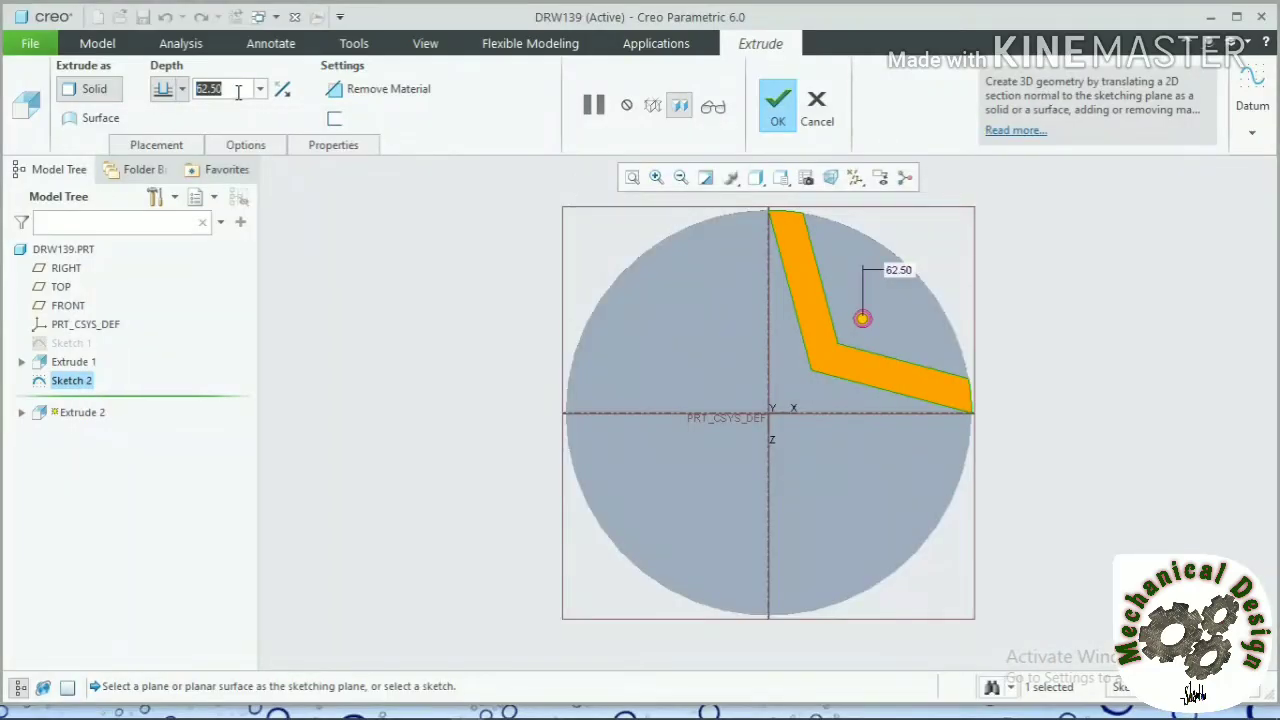
text(38)
key(Return)
click(779, 108)
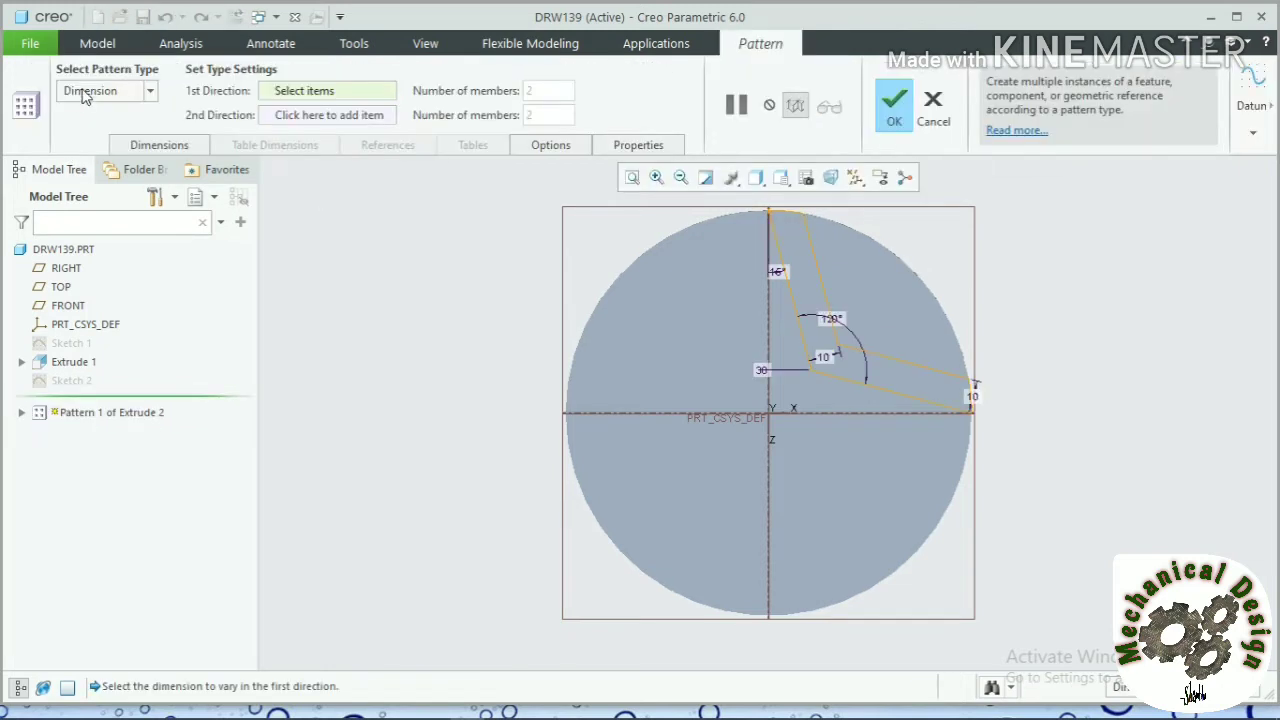
Step: Pattern the V-shaped rib around the disc's central axis with 3 members evenly spaced over 360°
click(148, 91)
click(85, 140)
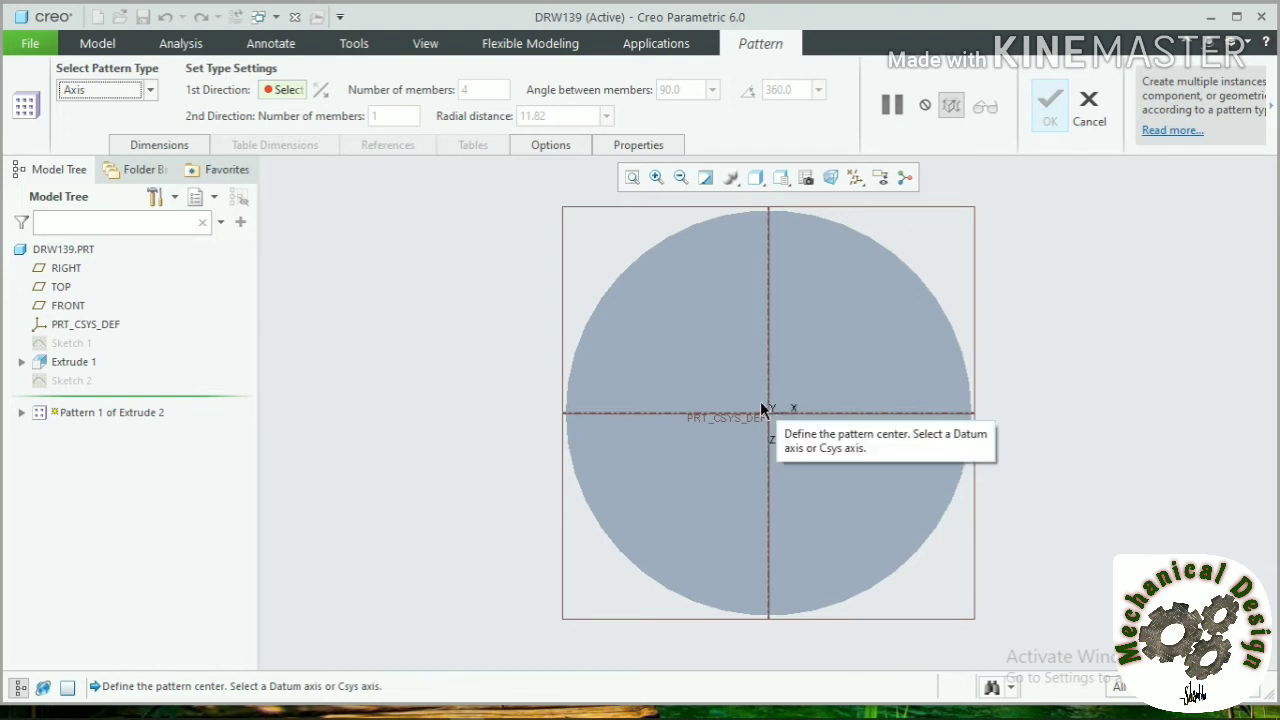
middle_drag(794, 443, 801, 428)
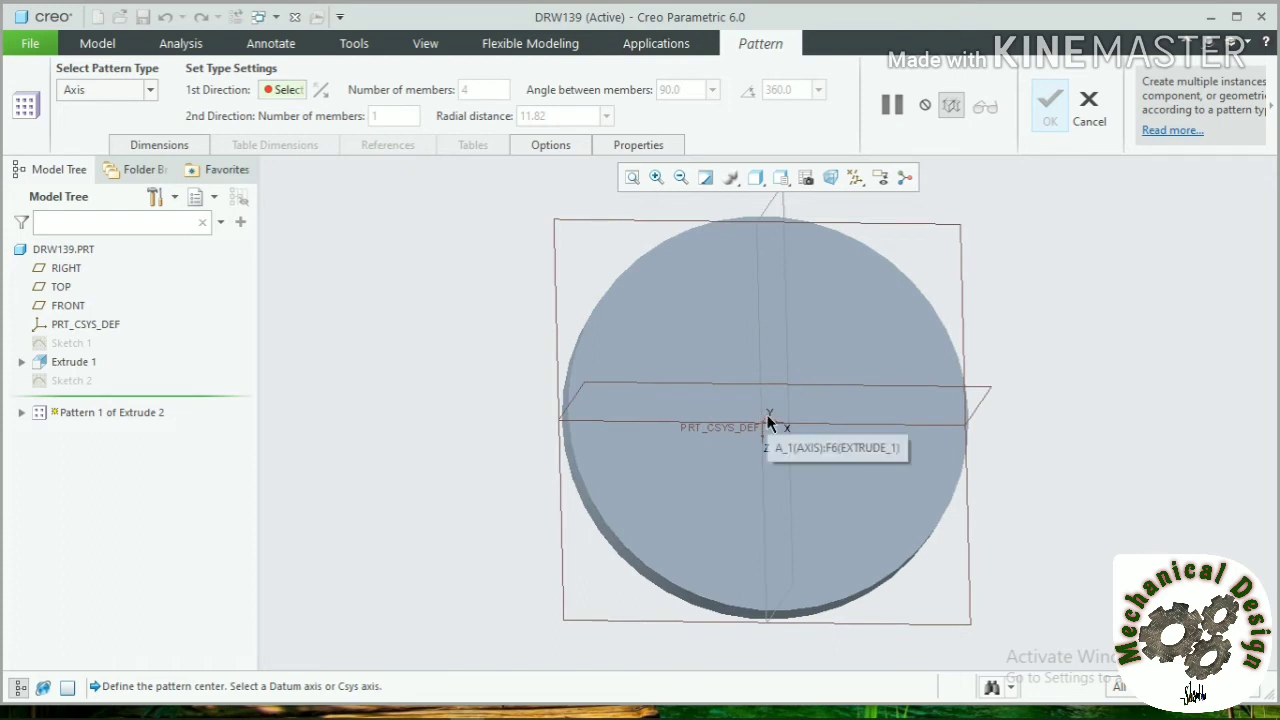
click(767, 427)
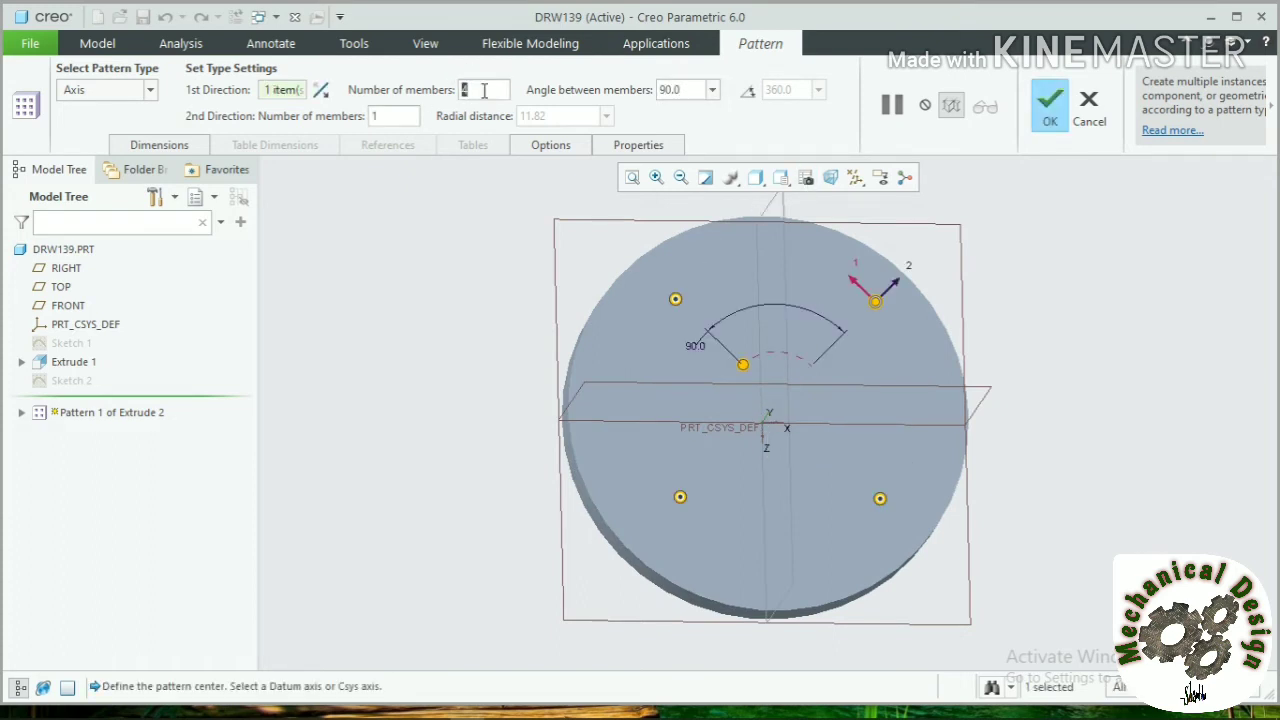
text(3)
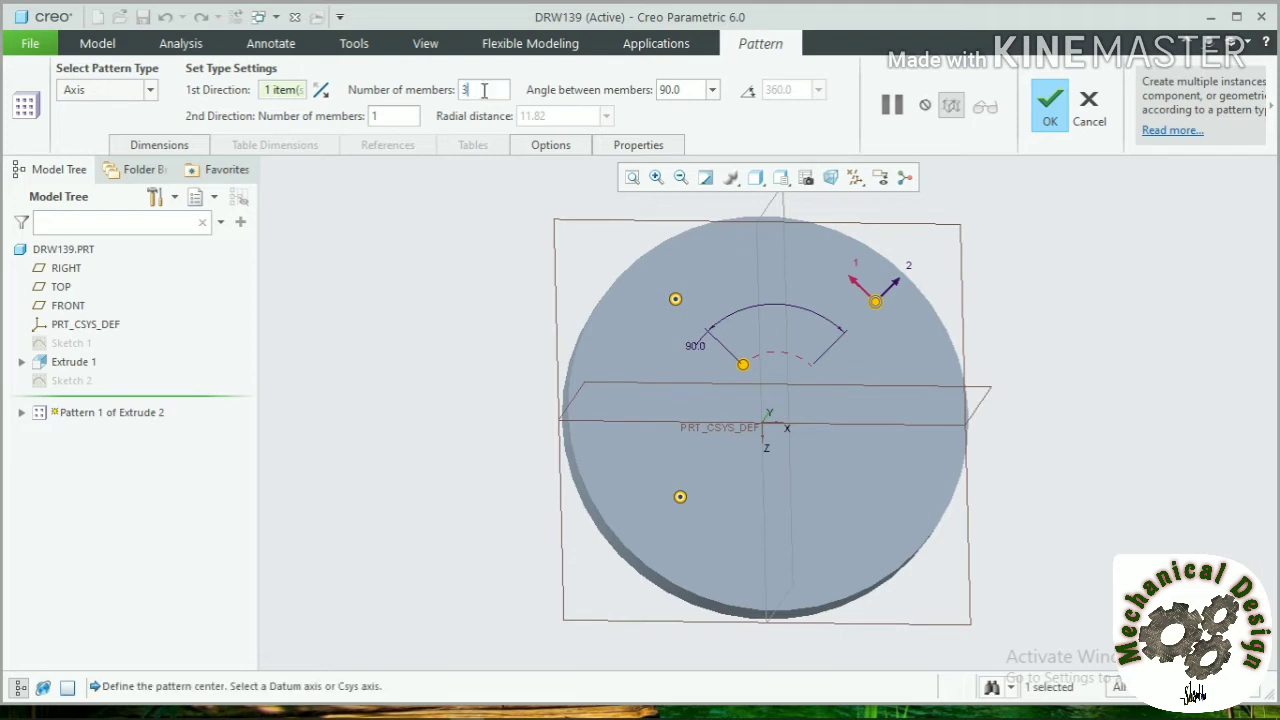
click(748, 92)
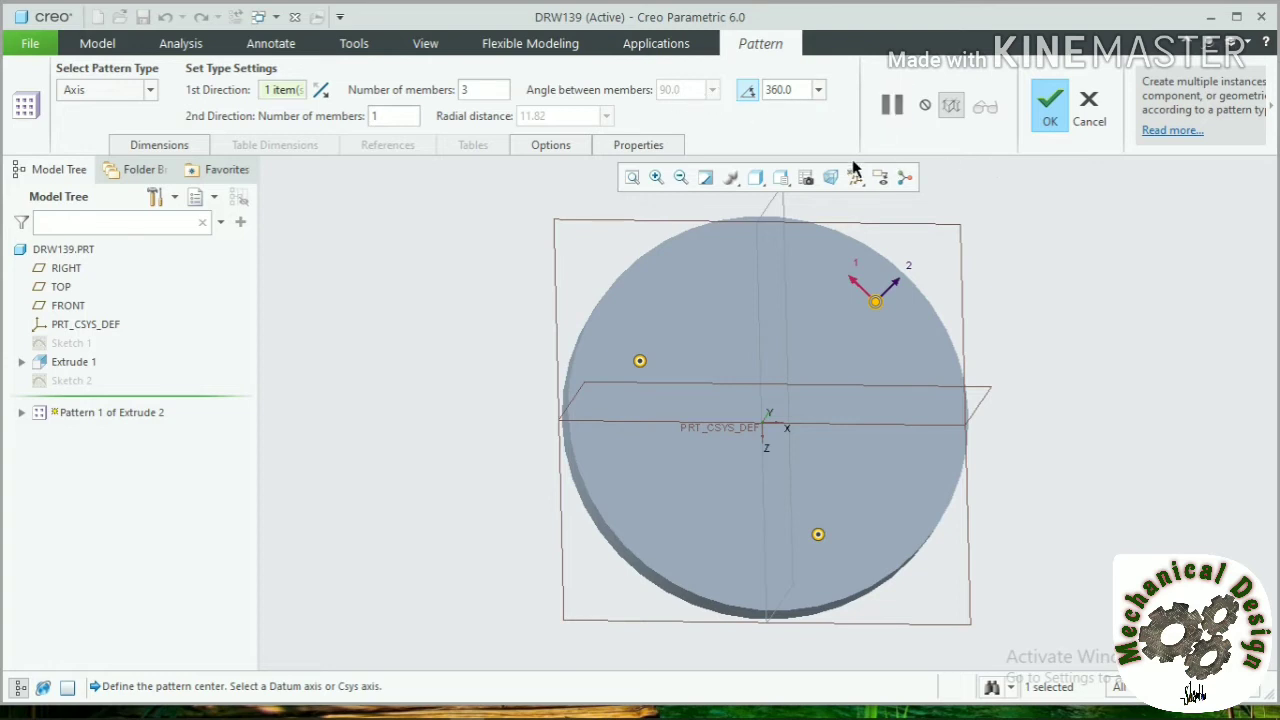
click(1045, 106)
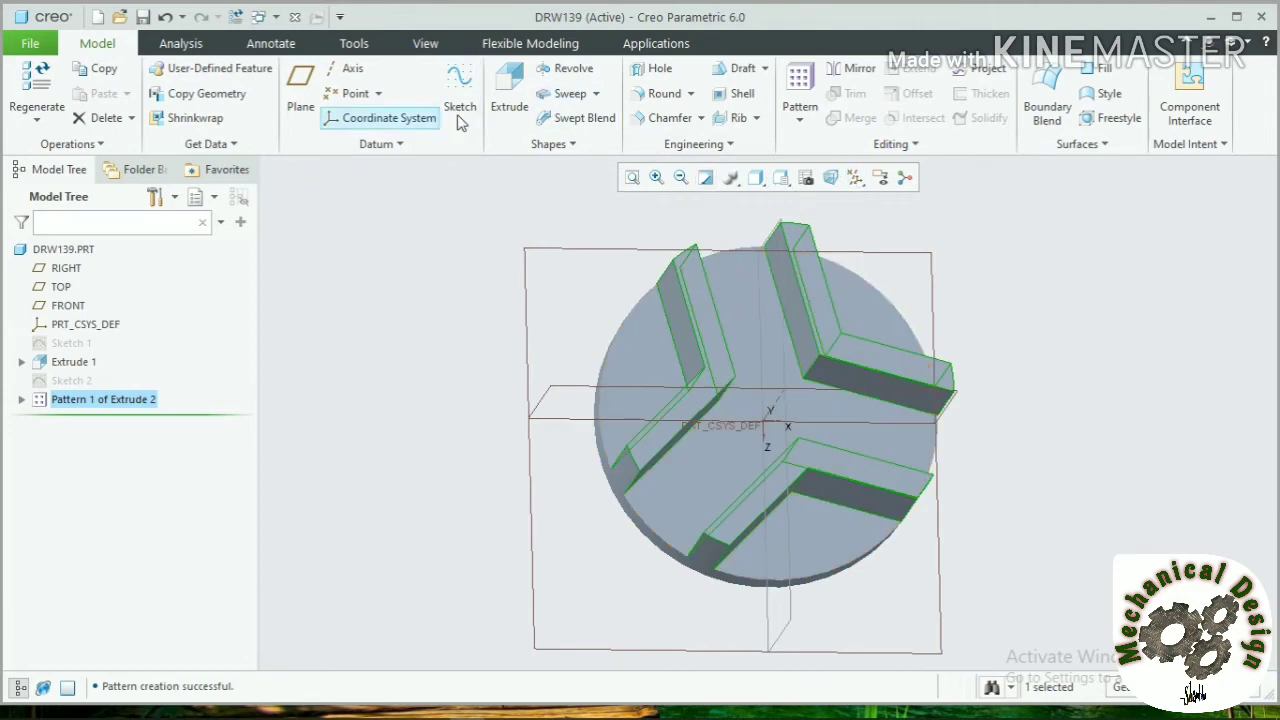
Step: Start a sketch on the disc's rib-side face, viewed straight on, and open its sketch references
click(658, 368)
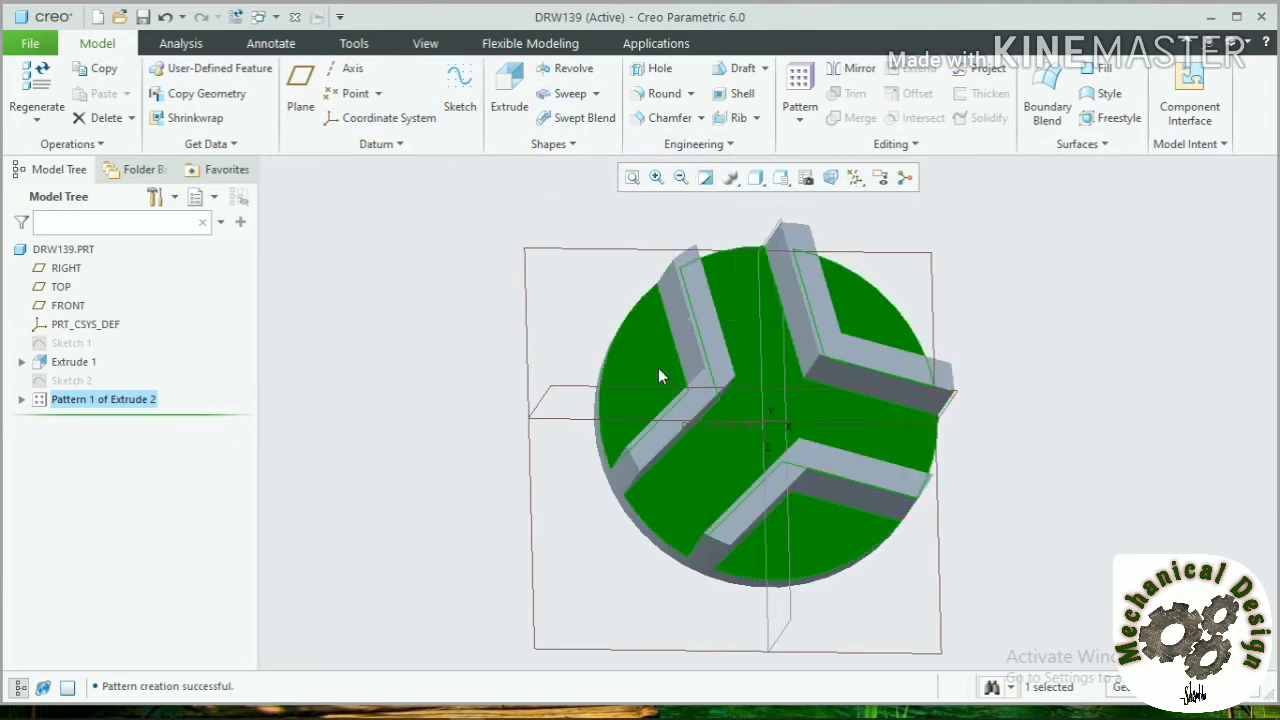
click(458, 82)
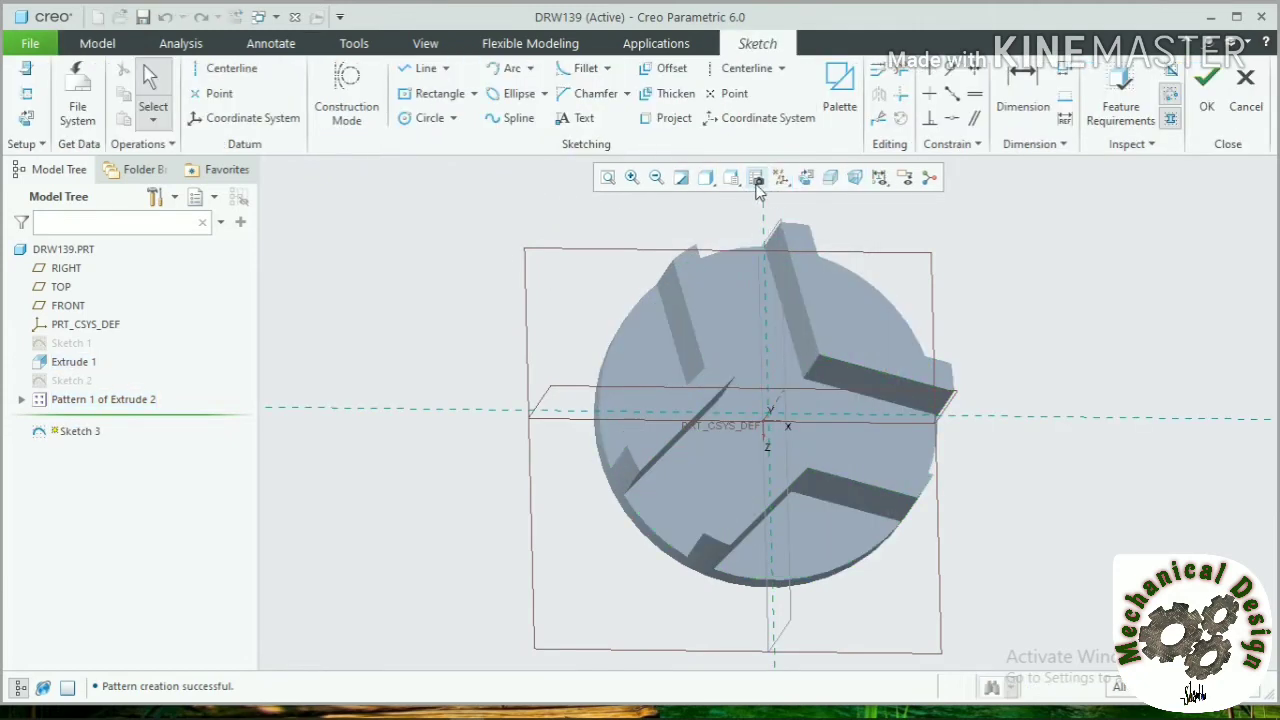
click(806, 180)
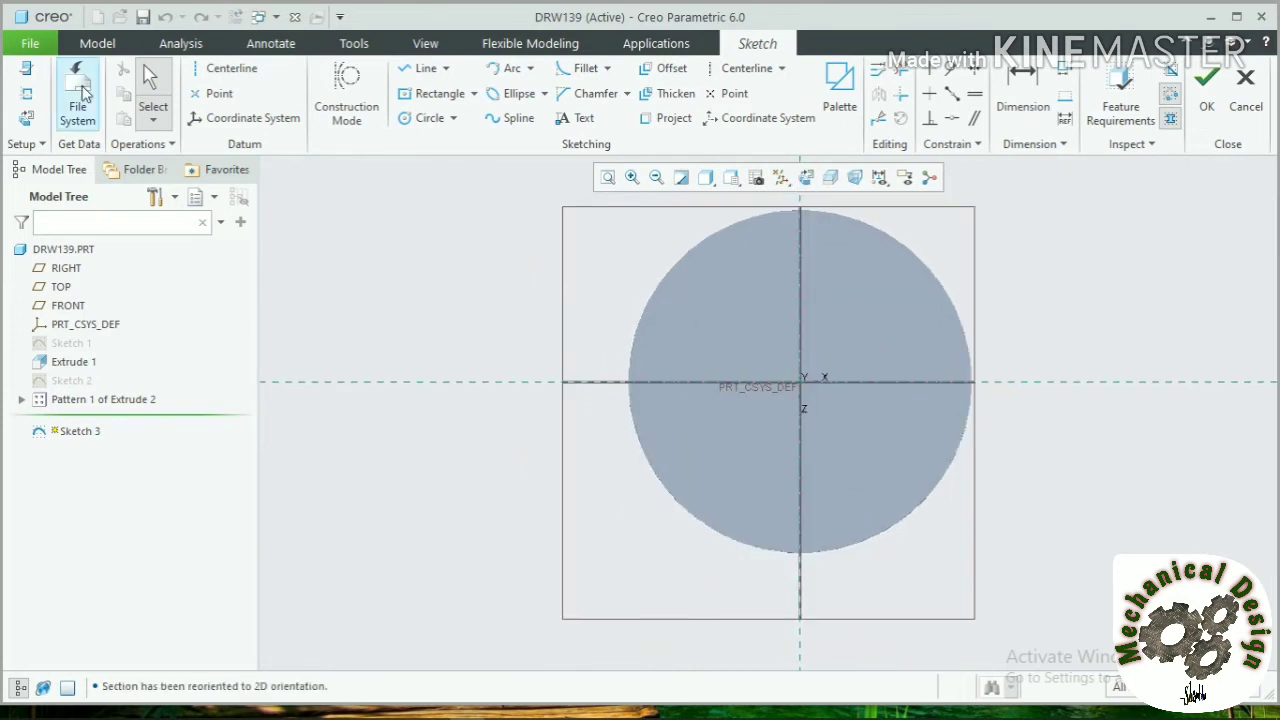
click(27, 96)
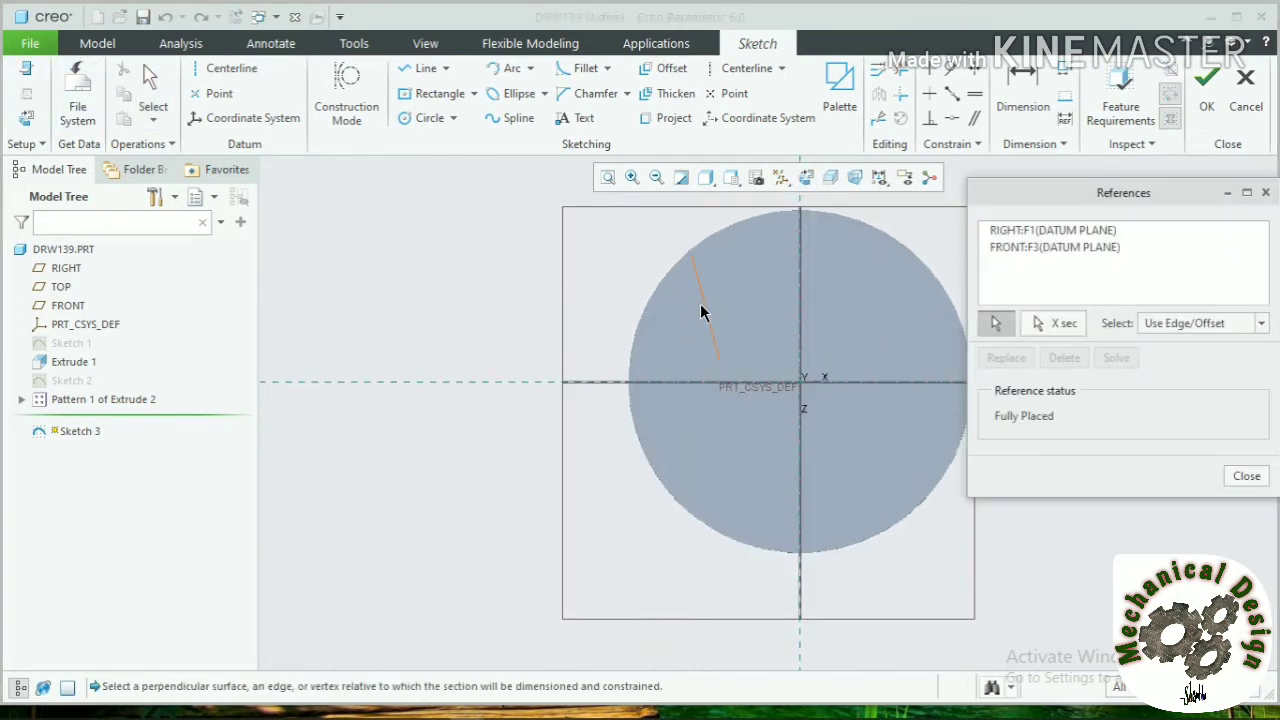
click(707, 313)
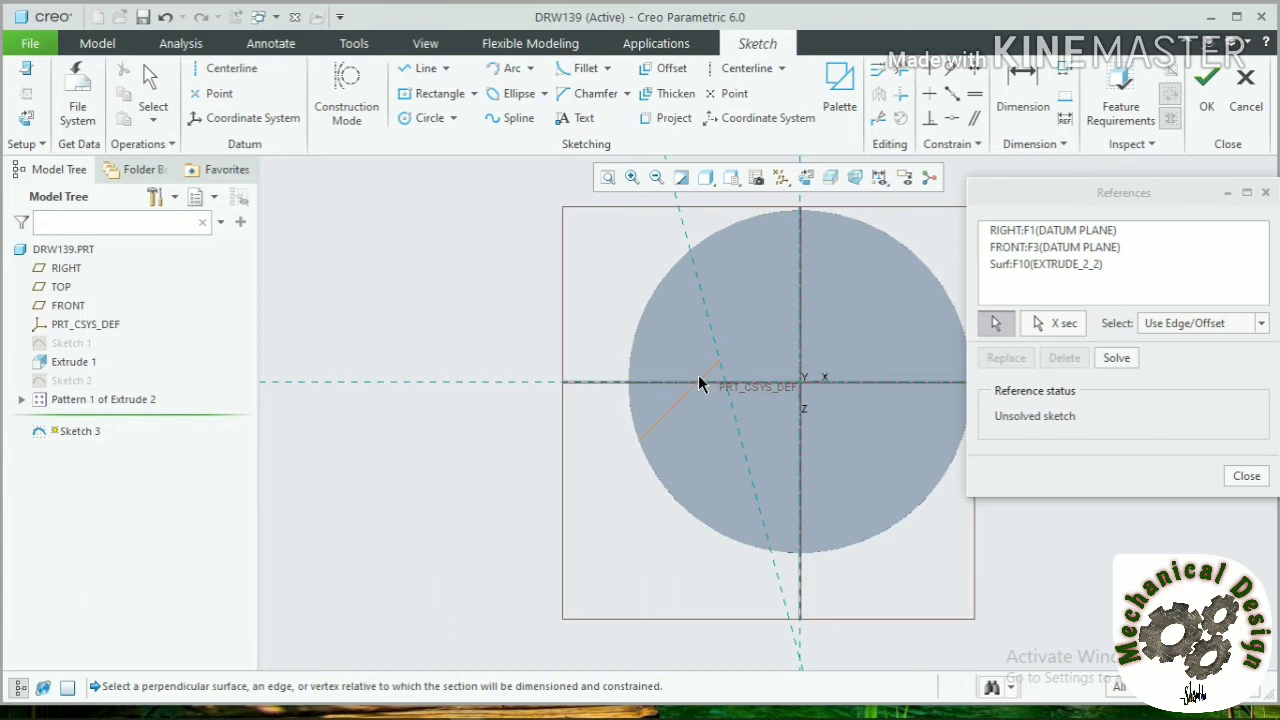
click(698, 376)
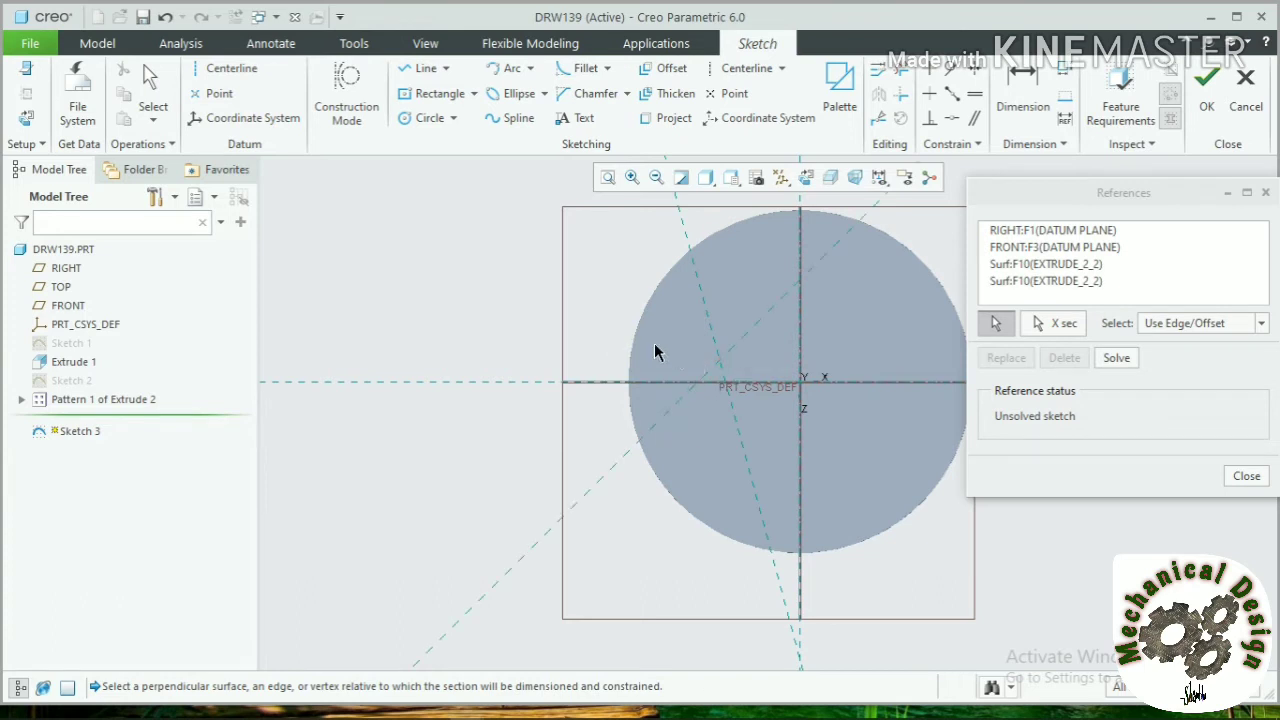
click(843, 289)
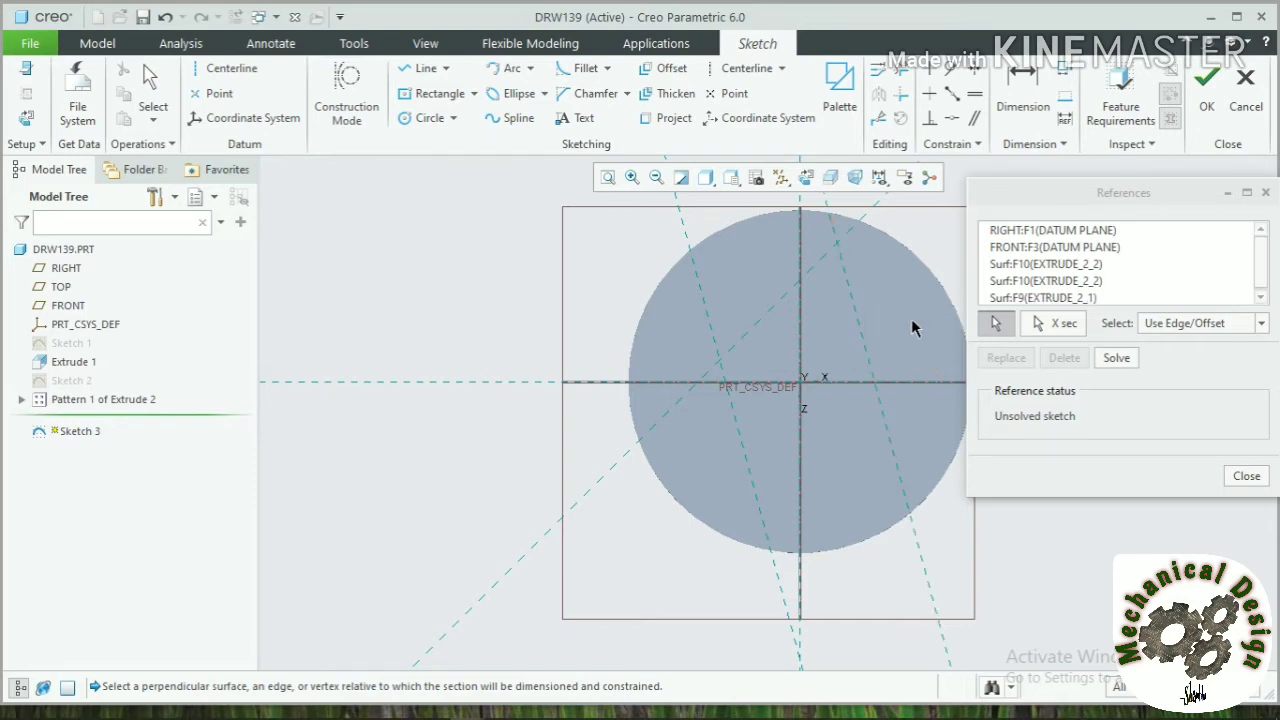
key(ctrl+z)
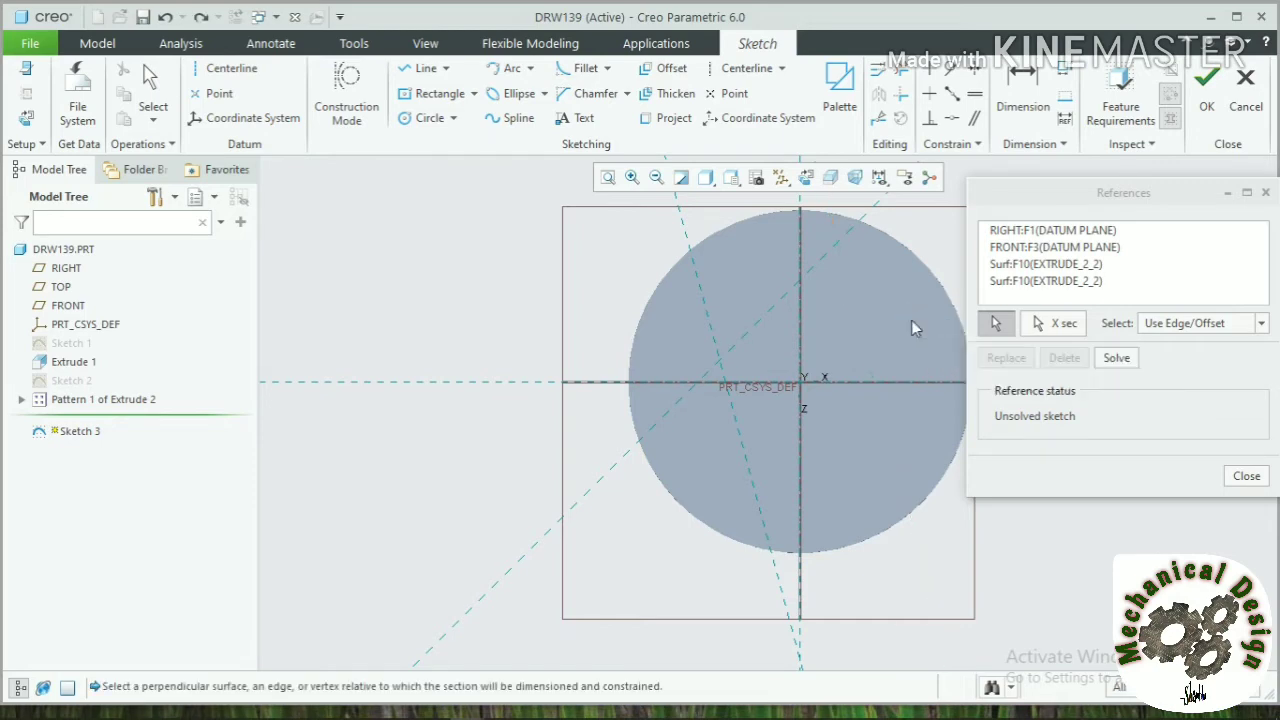
key(ctrl+z)
key(ctrl+z)
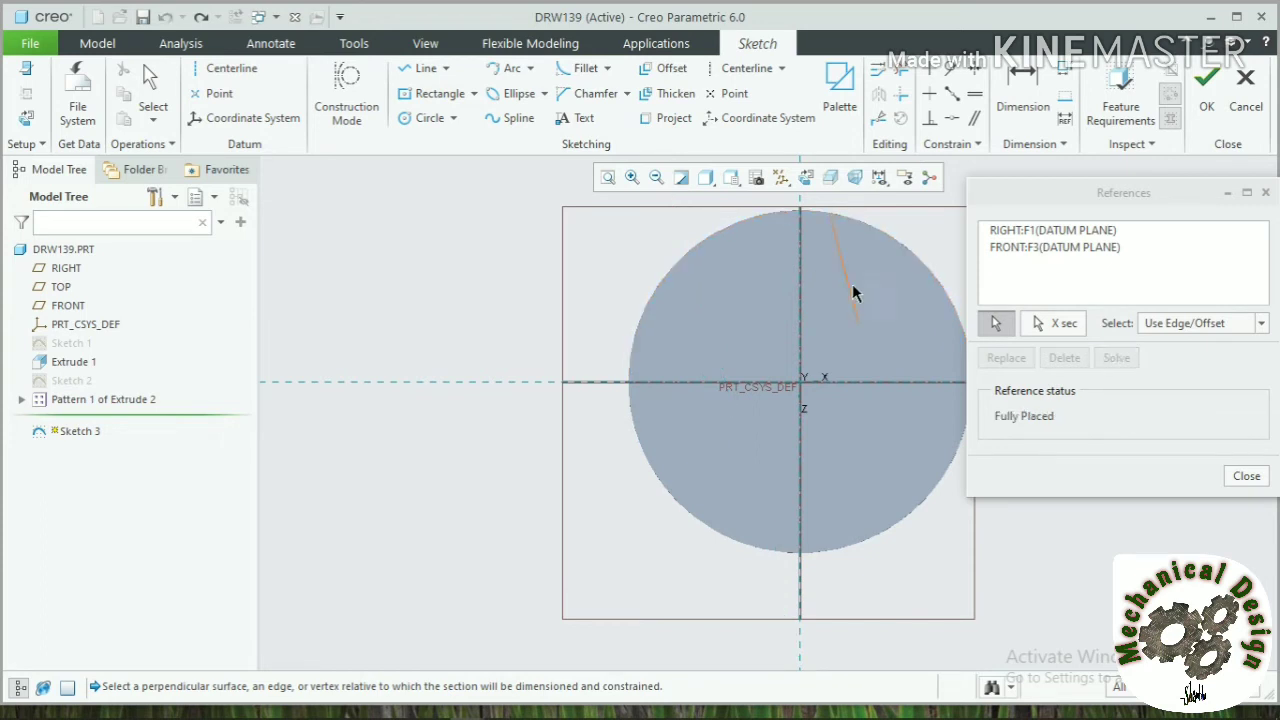
Step: Add the inner and outer side faces of the original V-shaped rib and the disc's circular edge as sketch references
click(858, 300)
click(866, 302)
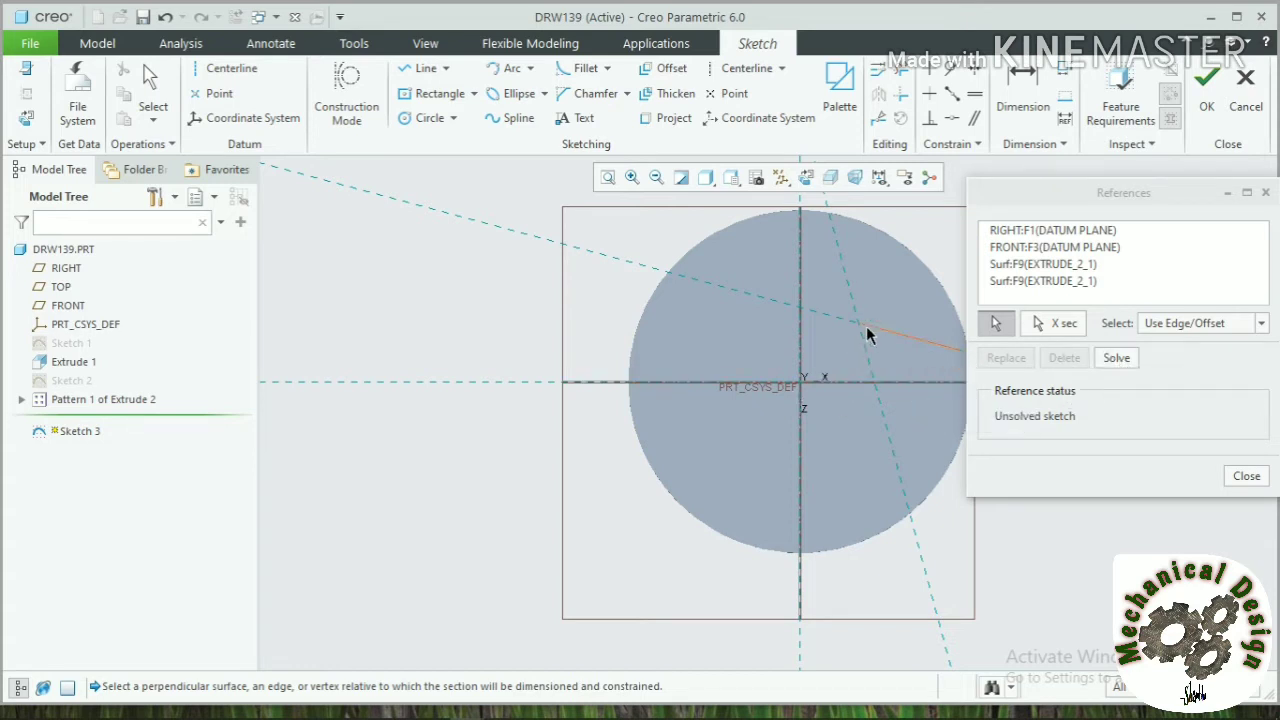
click(866, 367)
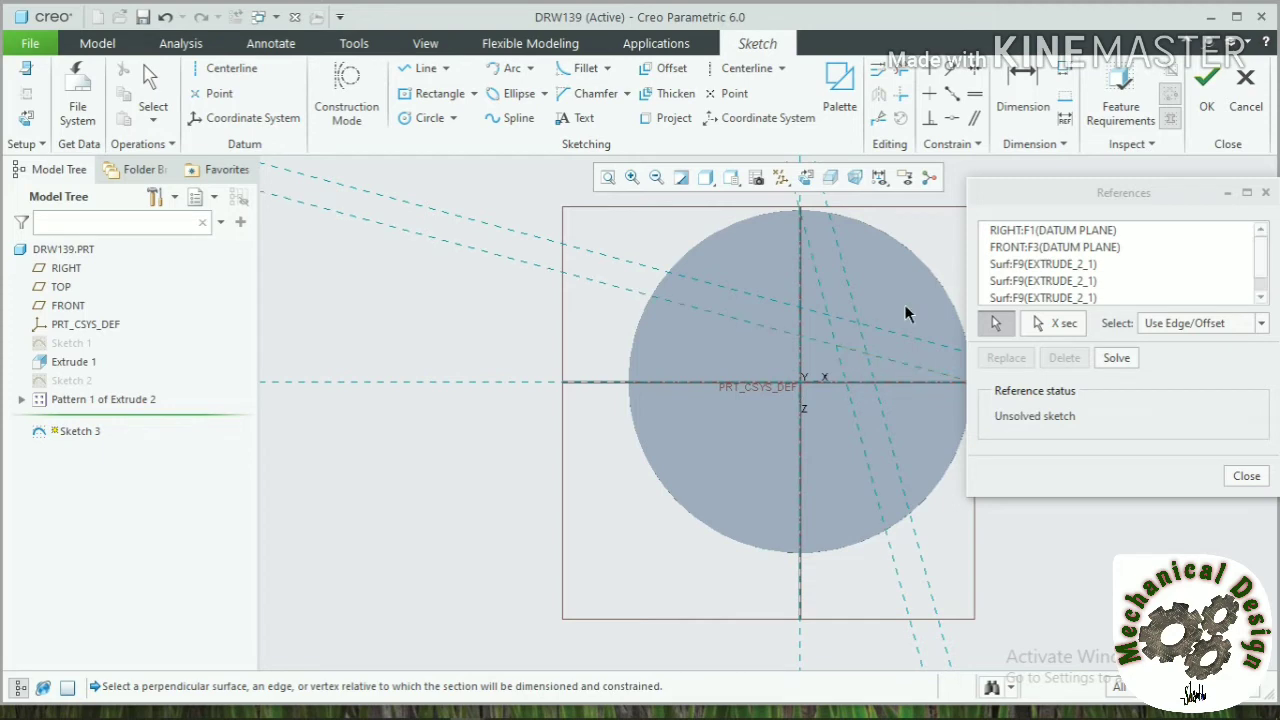
click(1118, 358)
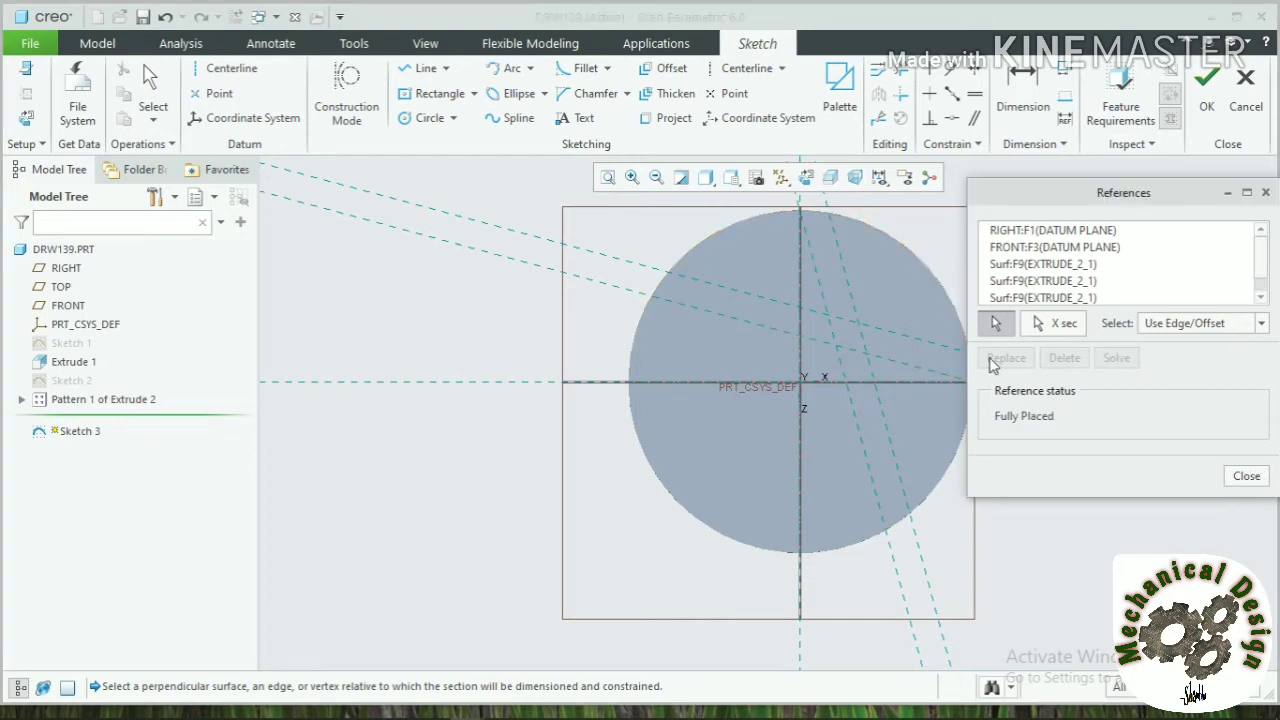
click(934, 271)
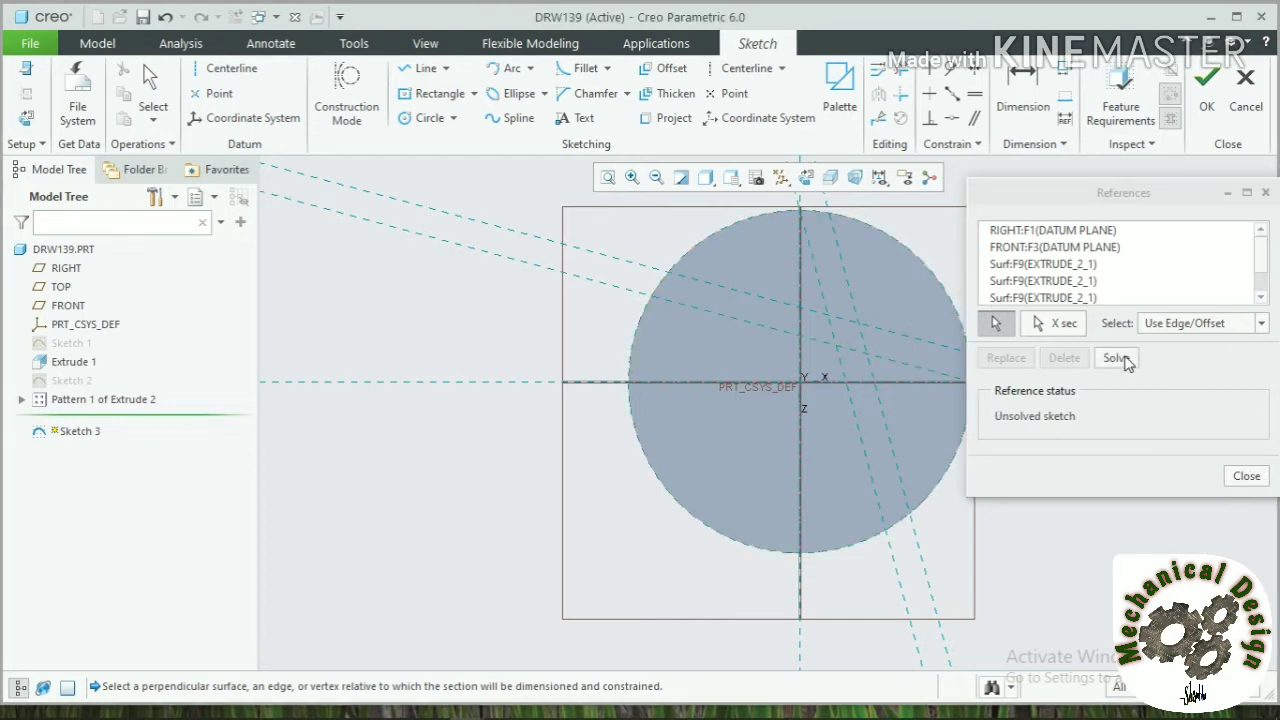
click(1260, 482)
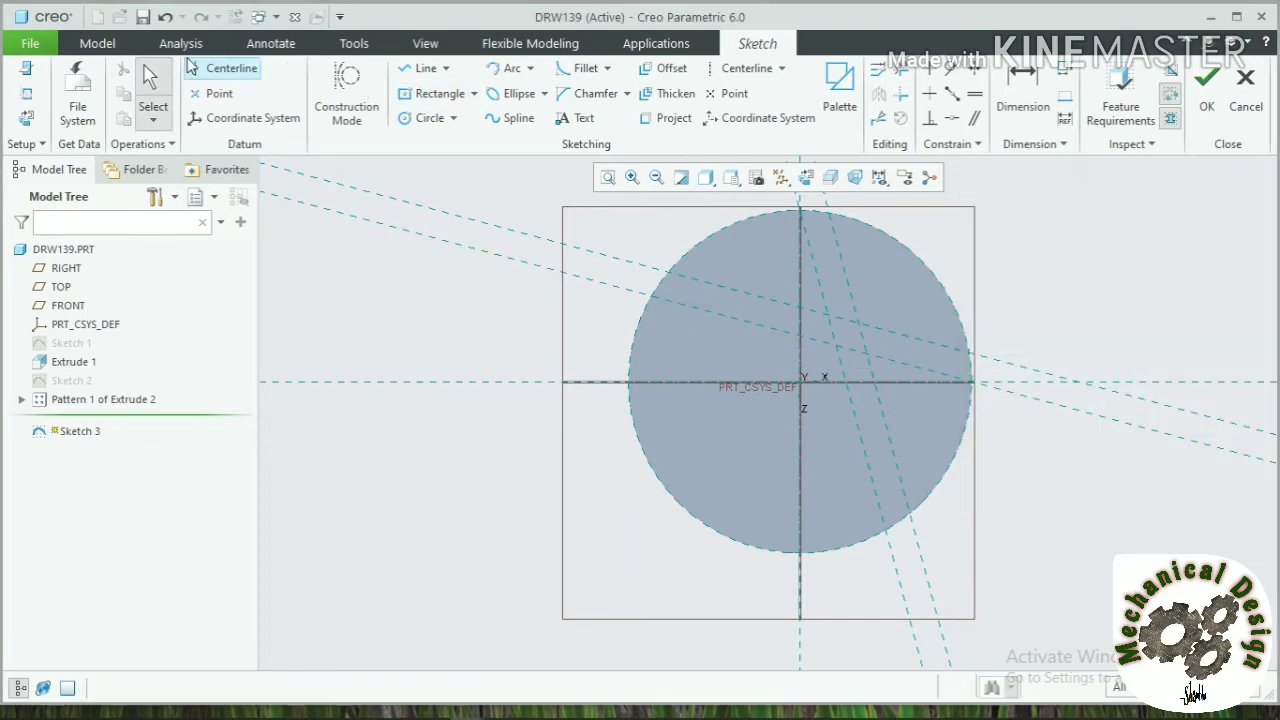
Step: Draw a diagonal centerline through the inner and outer corners of the V-shaped rib
click(228, 68)
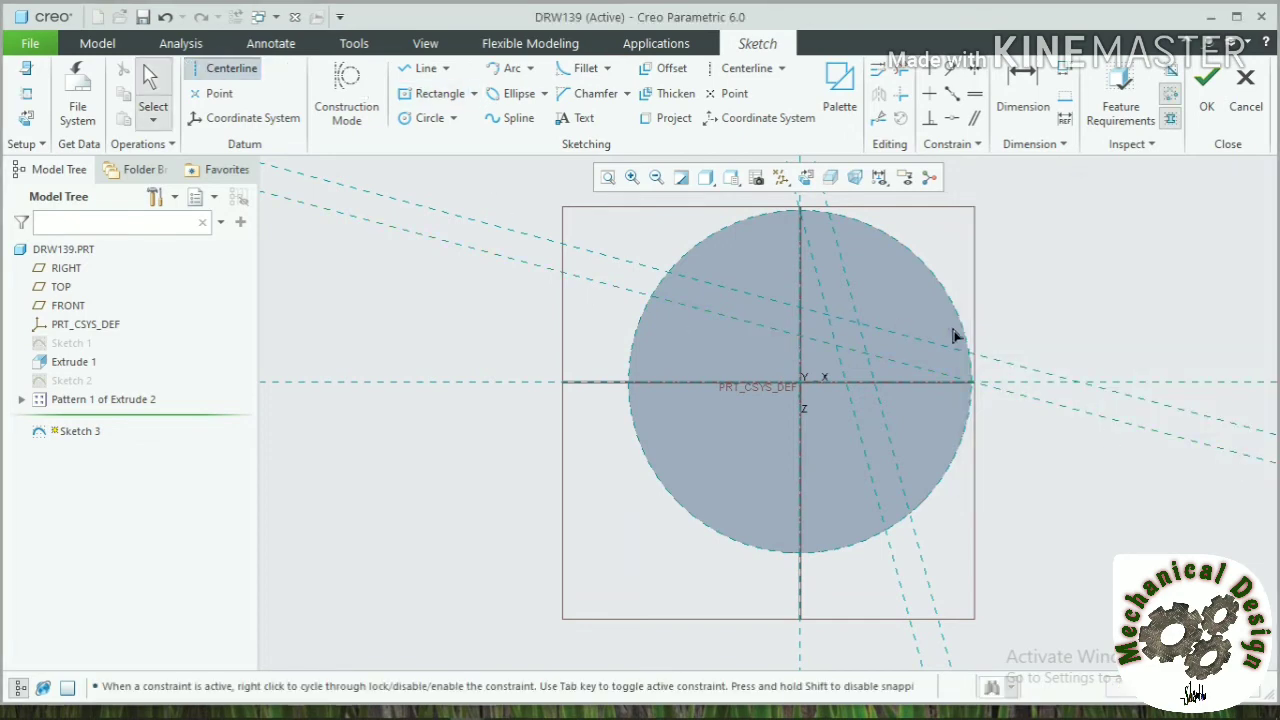
click(838, 346)
click(444, 199)
Step: Sketch a circle about 102 mm in diameter on the disc centre, check drawing 139, and start a small circle where it crosses the centerline
click(428, 118)
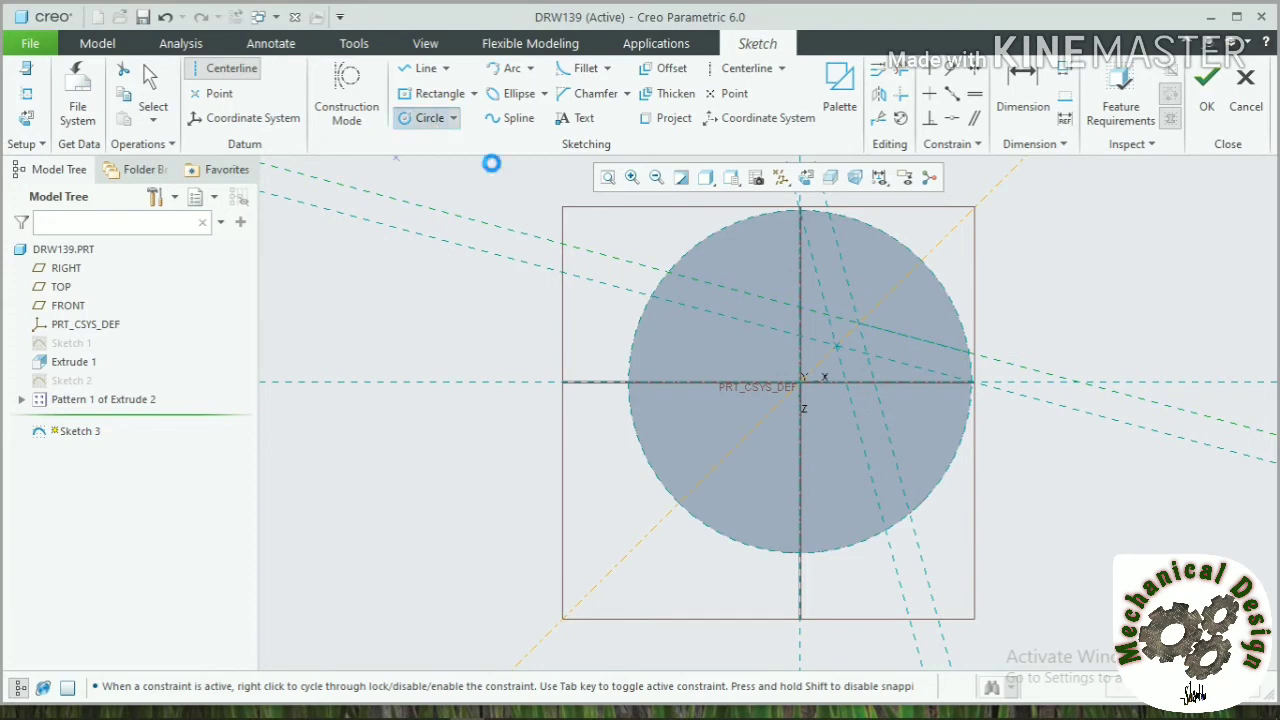
click(801, 384)
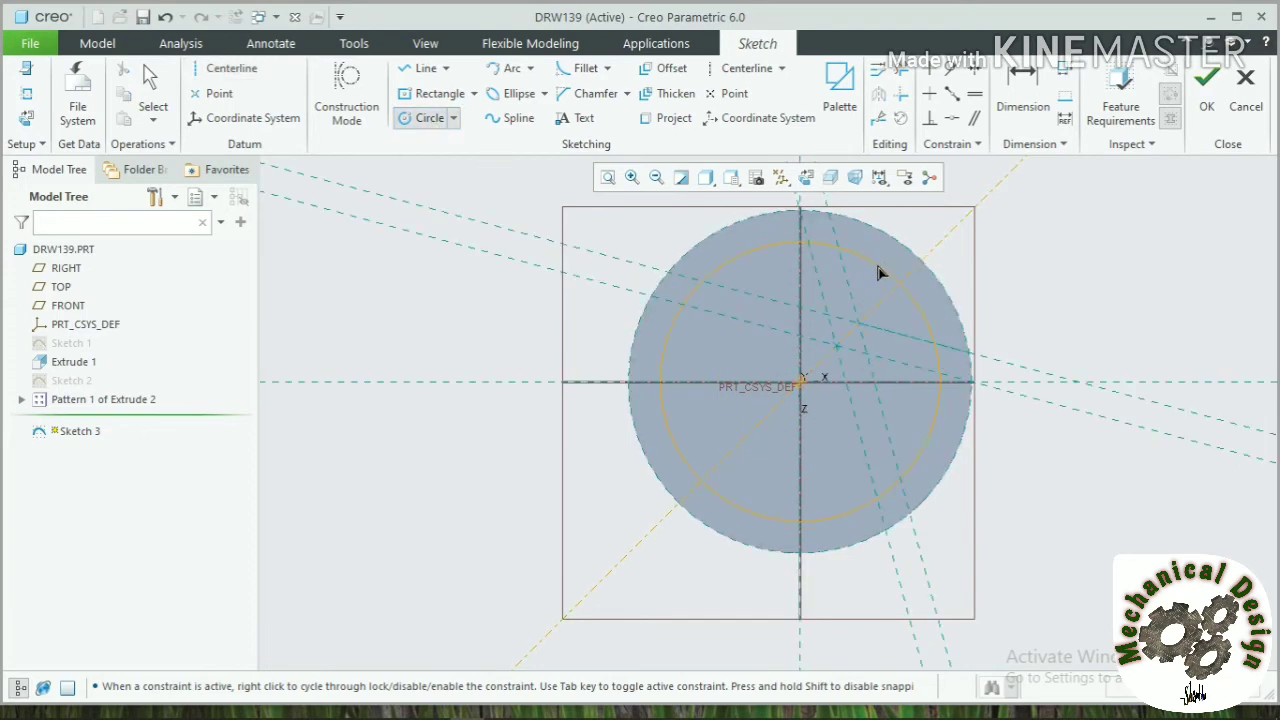
click(502, 710)
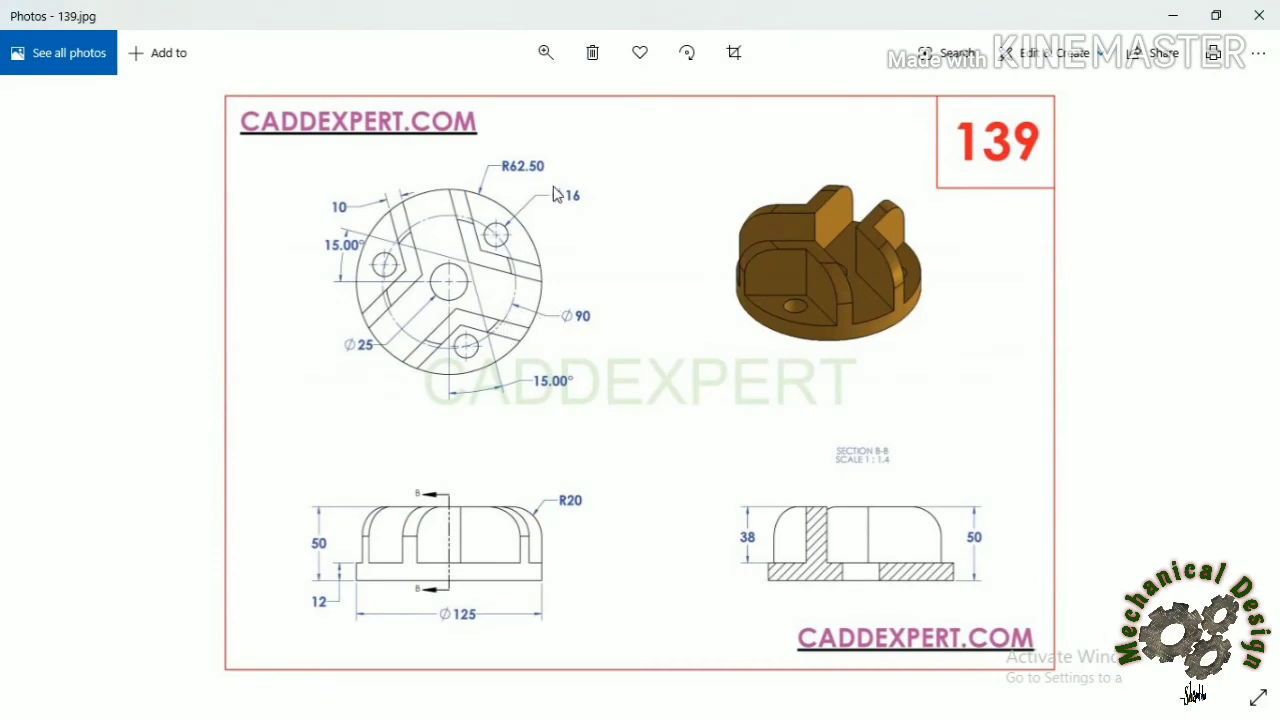
click(1172, 16)
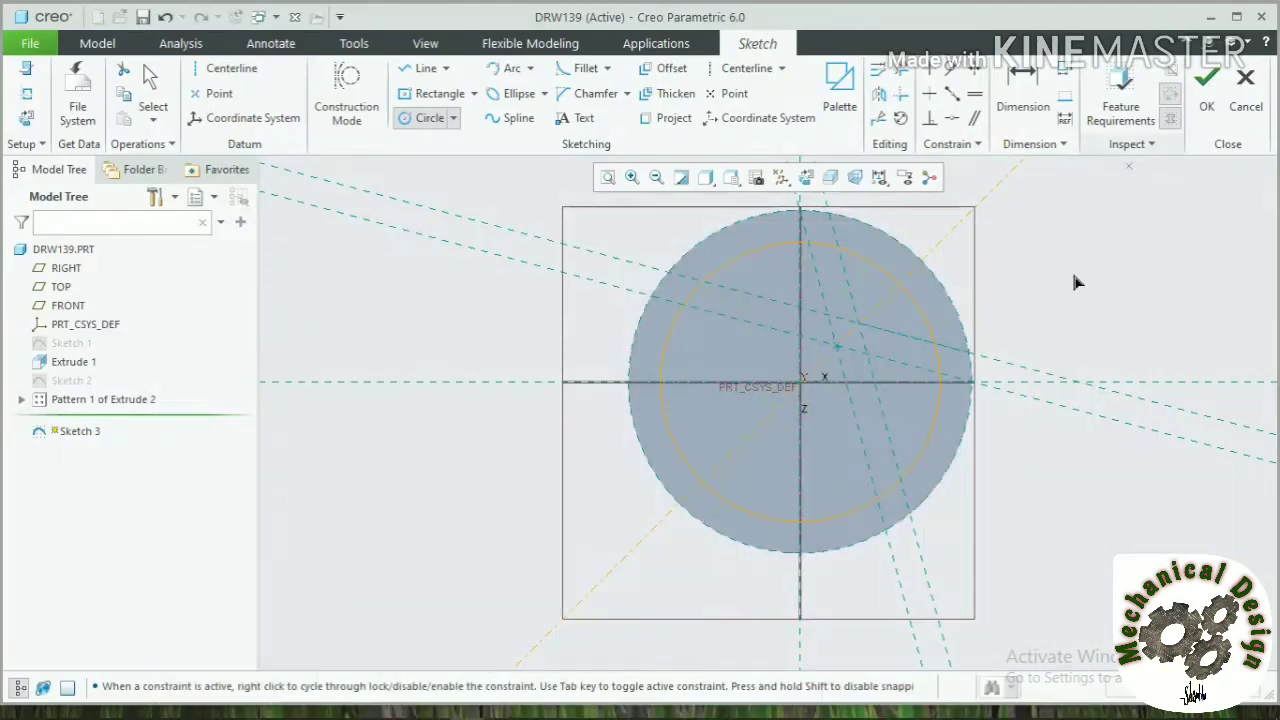
click(903, 285)
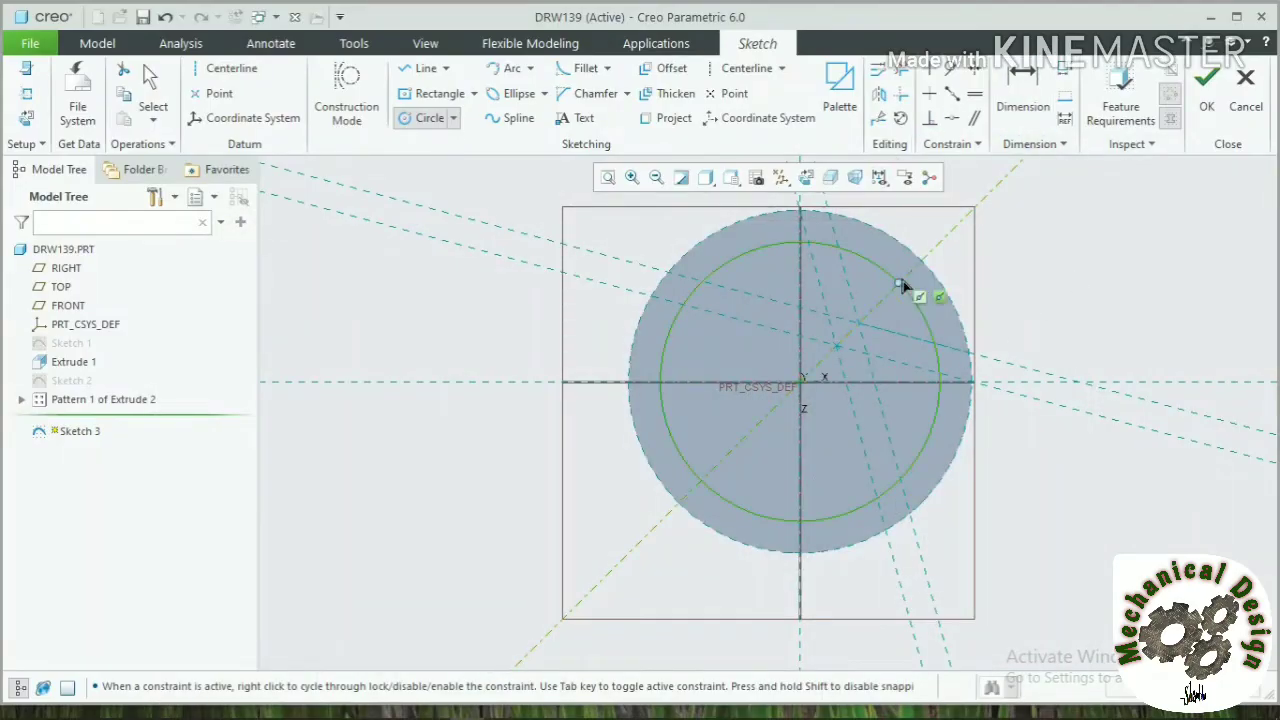
Step: Set the pitch circle's diameter to 90 mm and the small hole circle's diameter to 16 mm
click(1022, 100)
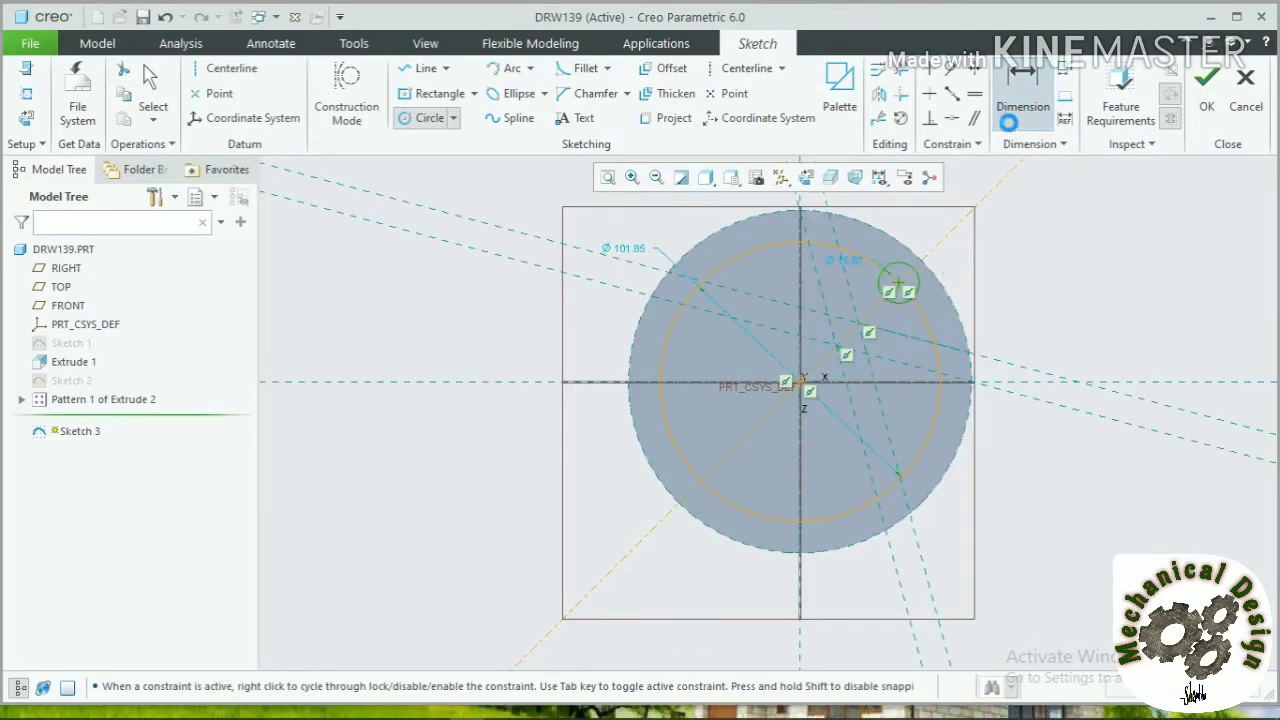
double_click(632, 248)
text(90)
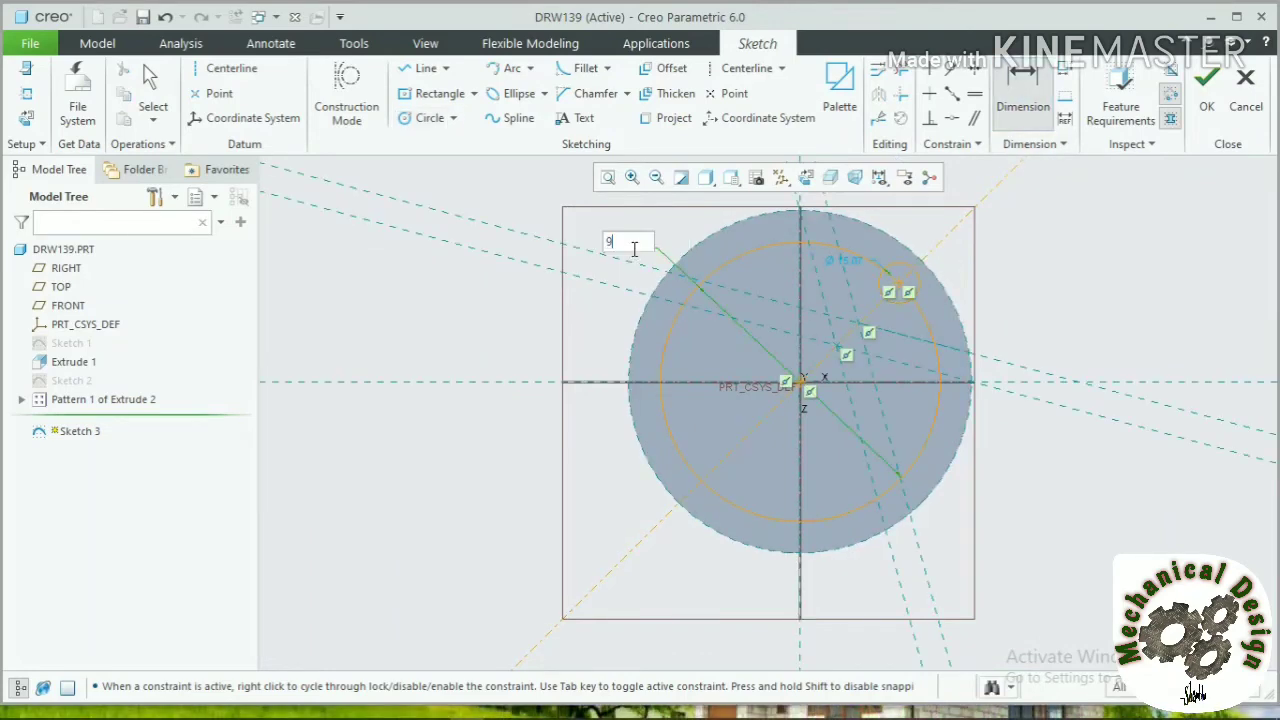
key(Return)
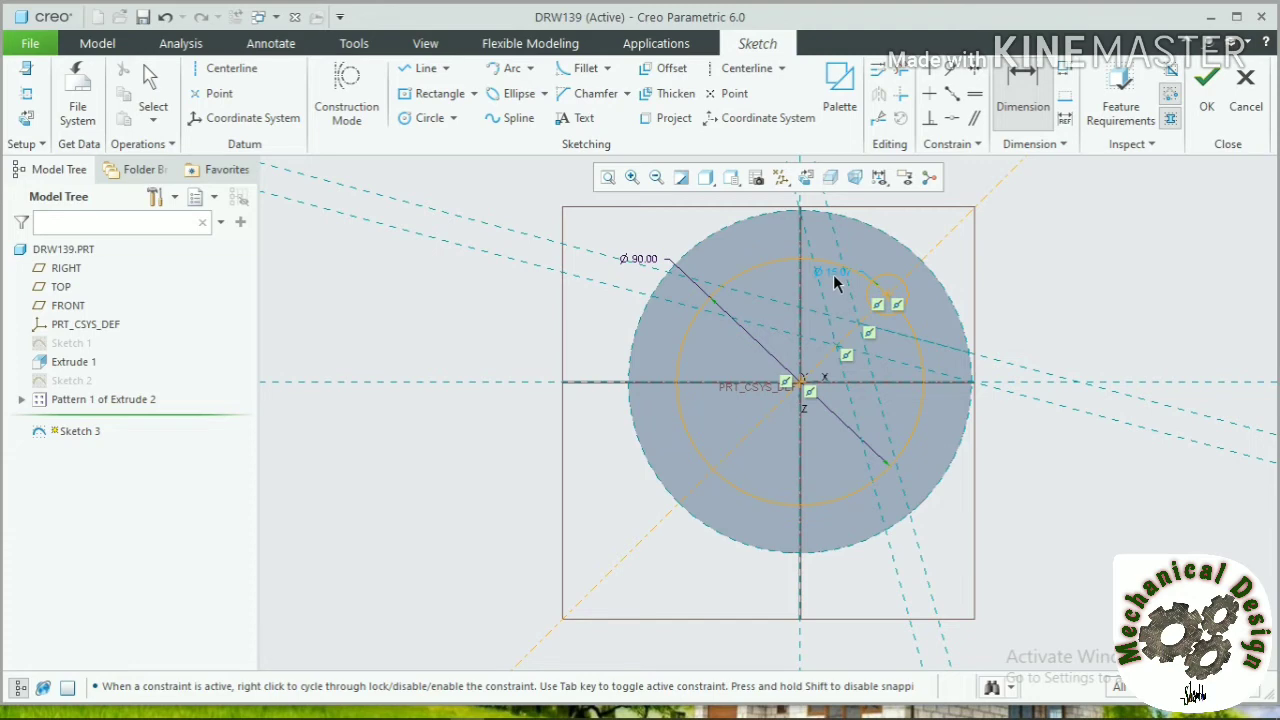
double_click(832, 272)
text(16)
key(Return)
Step: Trim away the whole 90 mm pitch circle, including the arcs inside the small hole circle
click(899, 67)
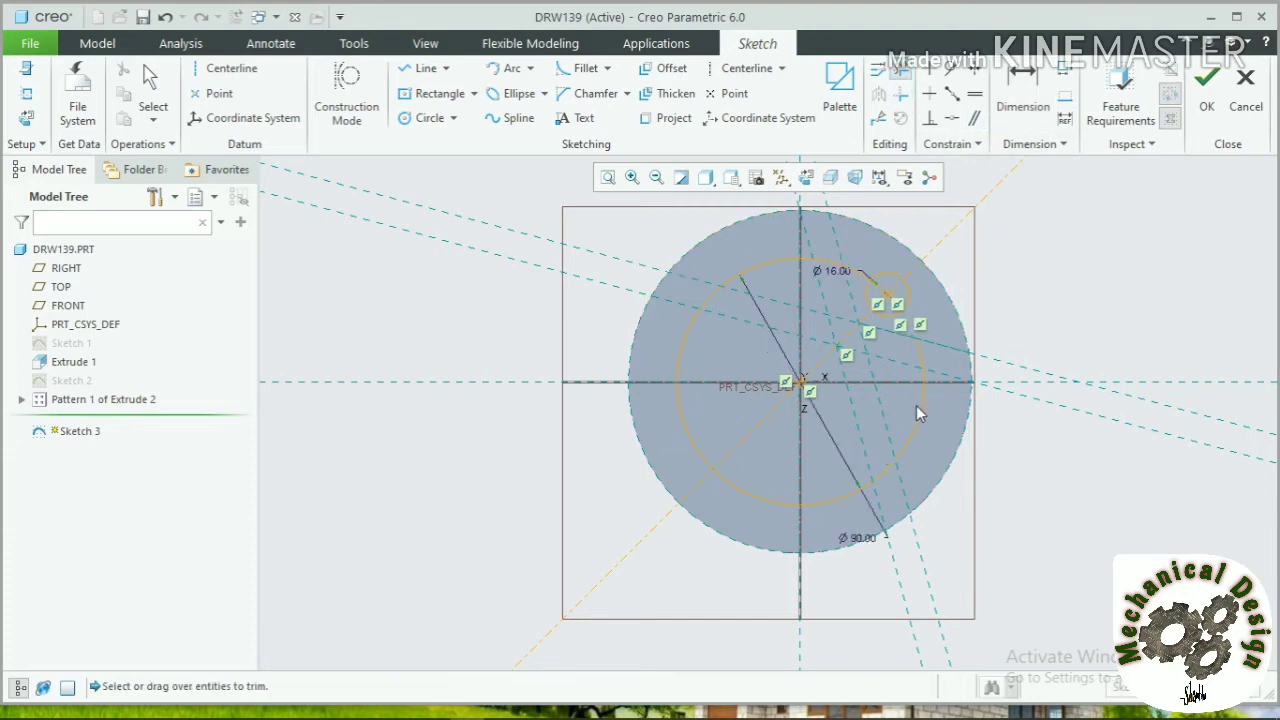
drag(923, 345, 888, 467)
mouse_move(679, 415)
mouse_down()
mouse_move(712, 355)
mouse_move(829, 269)
mouse_up()
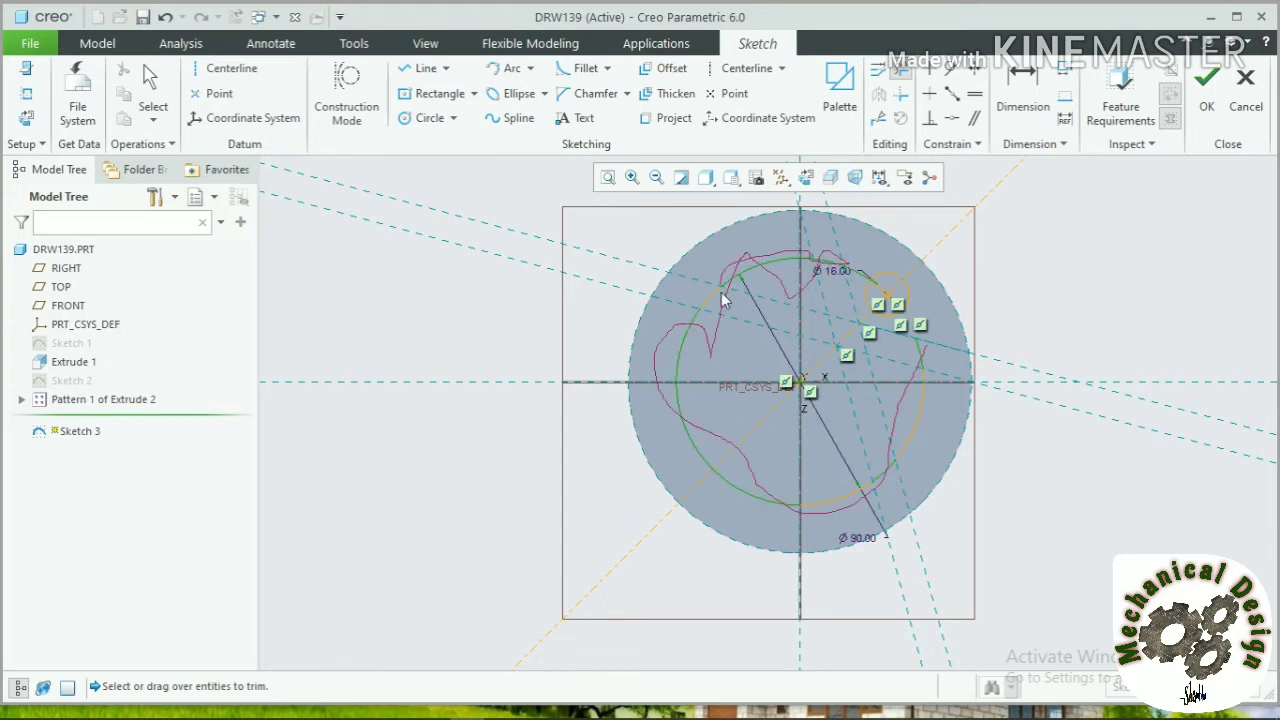
drag(916, 417, 869, 486)
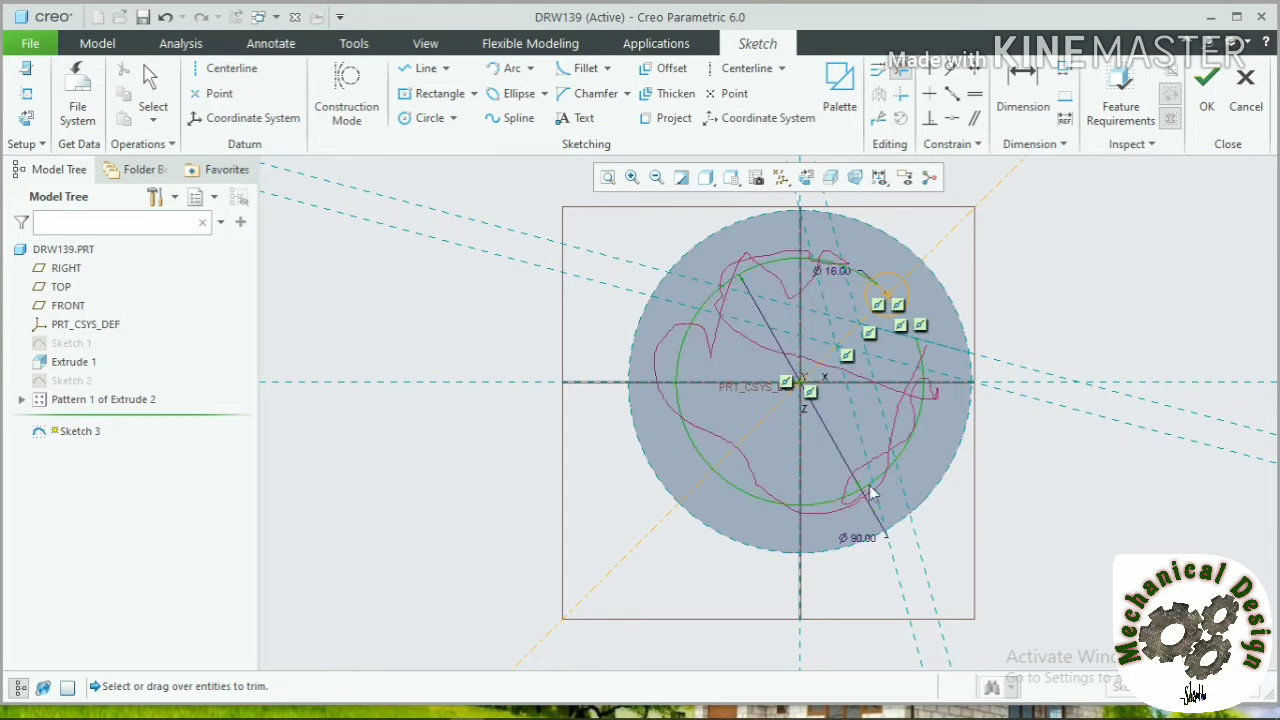
drag(782, 448, 790, 440)
click(878, 289)
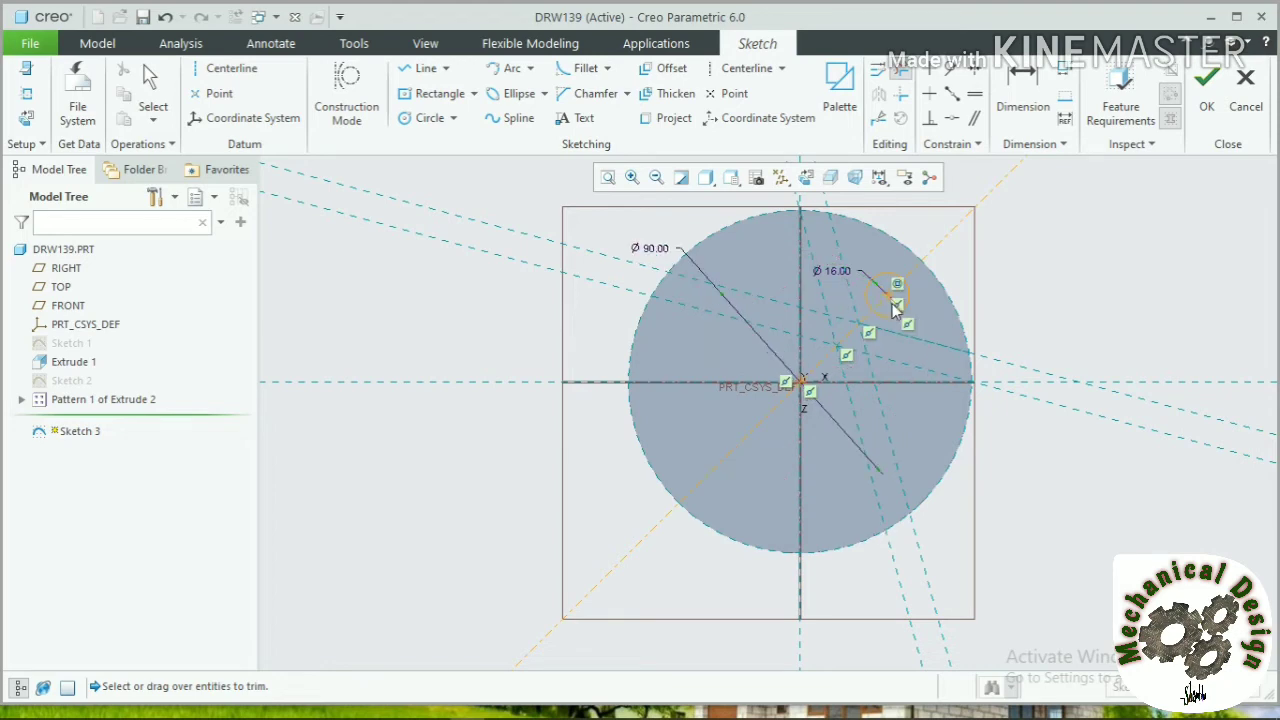
click(896, 304)
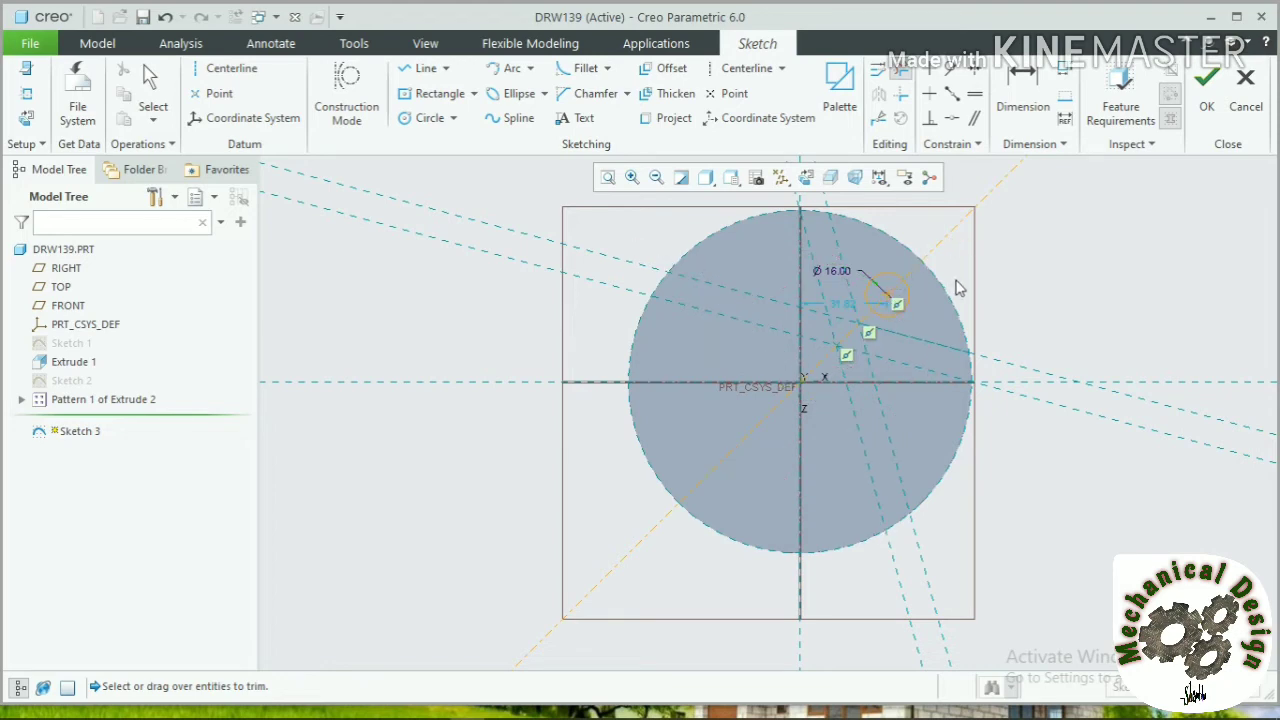
Step: Delete the diagonal centerline so only the 16 mm hole circle is left in the sketch
middle_click(956, 288)
click(945, 243)
key(Delete)
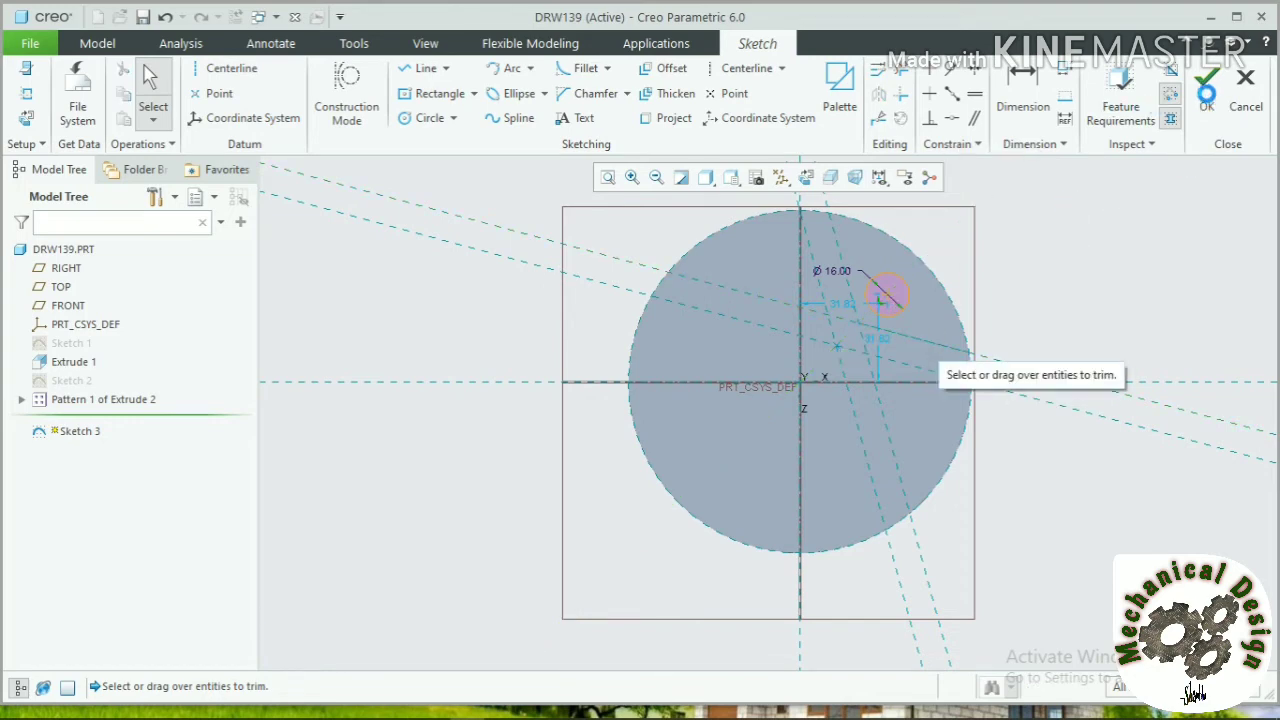
Step: Finish the 16 mm hole circle sketch and discard the unneeded component interface definition
click(1203, 86)
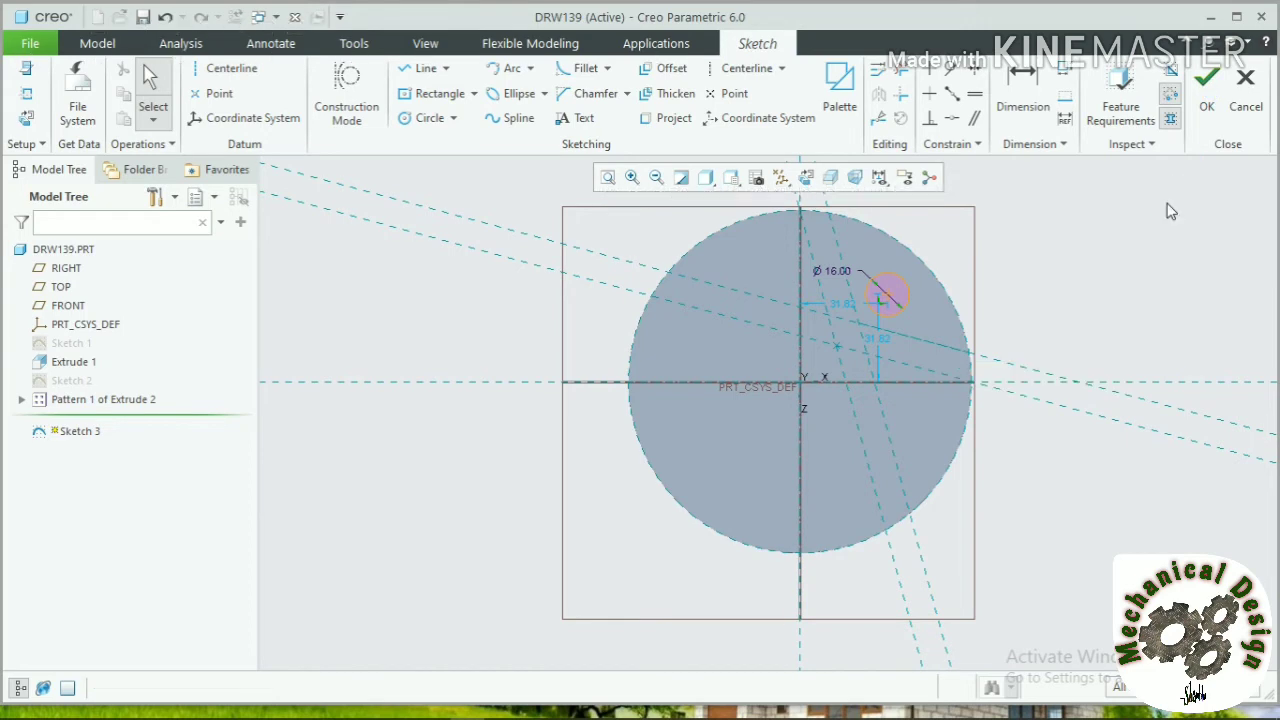
key(Escape)
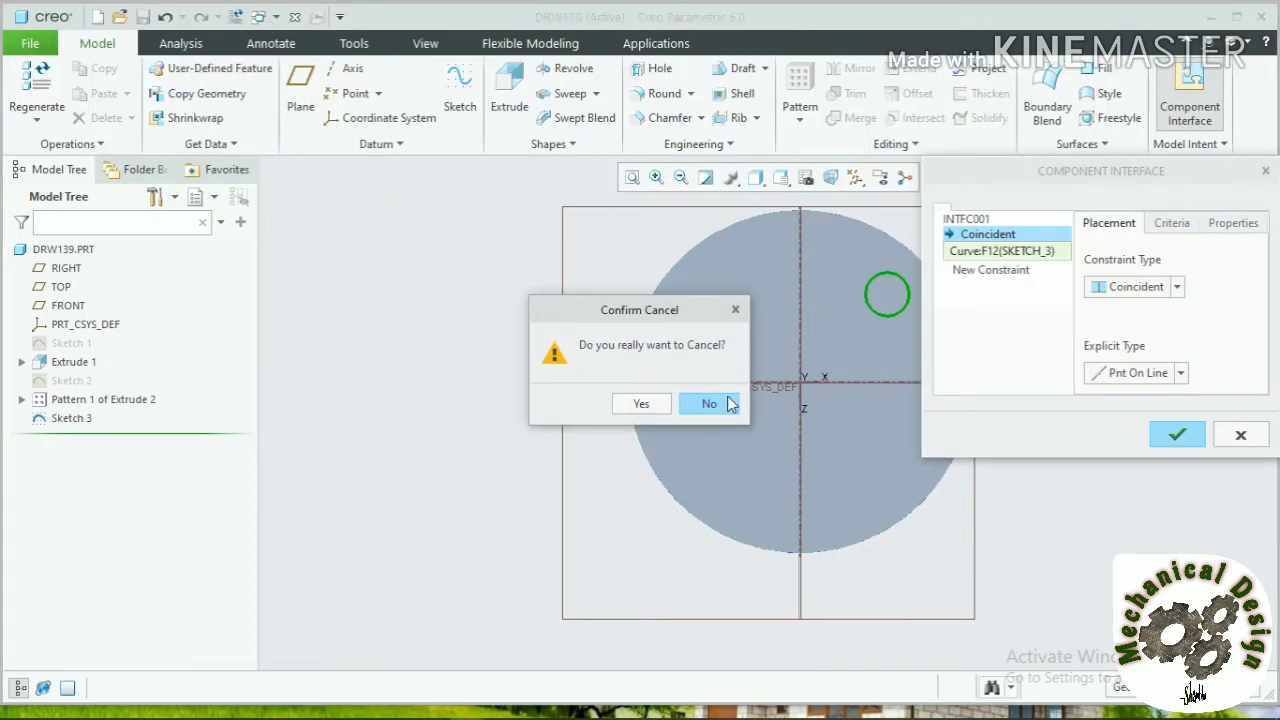
click(735, 310)
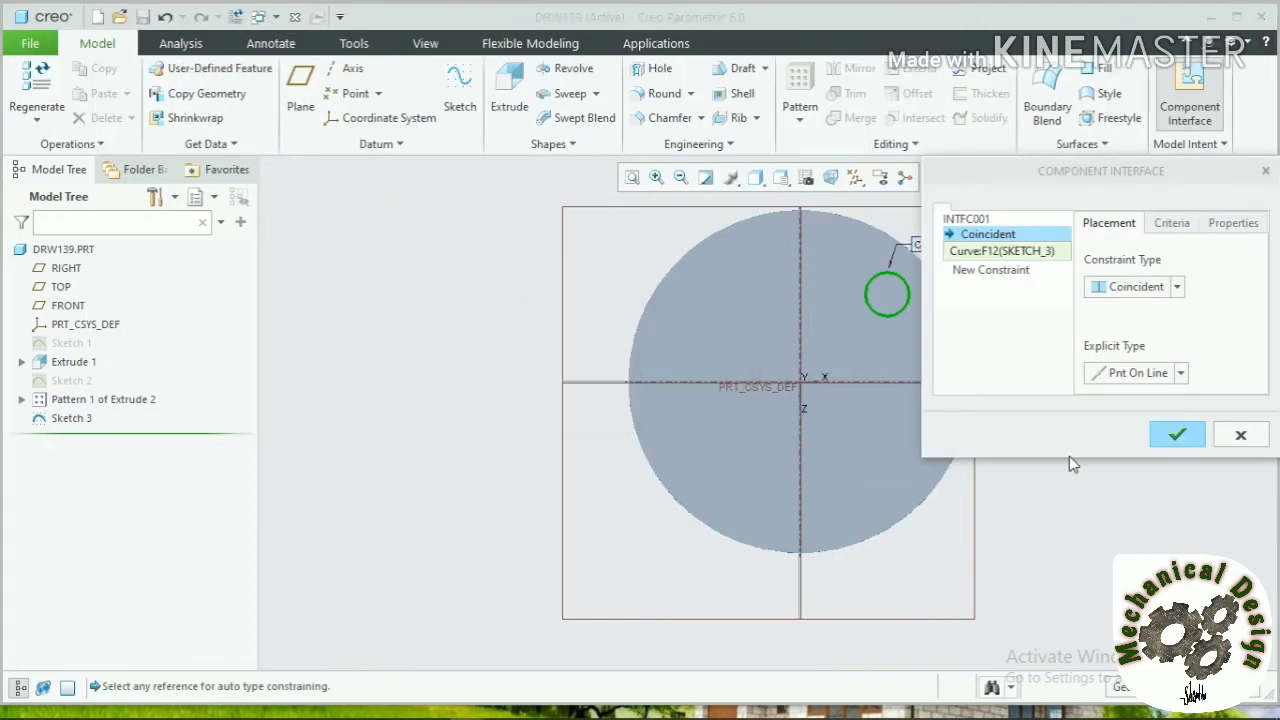
click(1240, 435)
click(1267, 172)
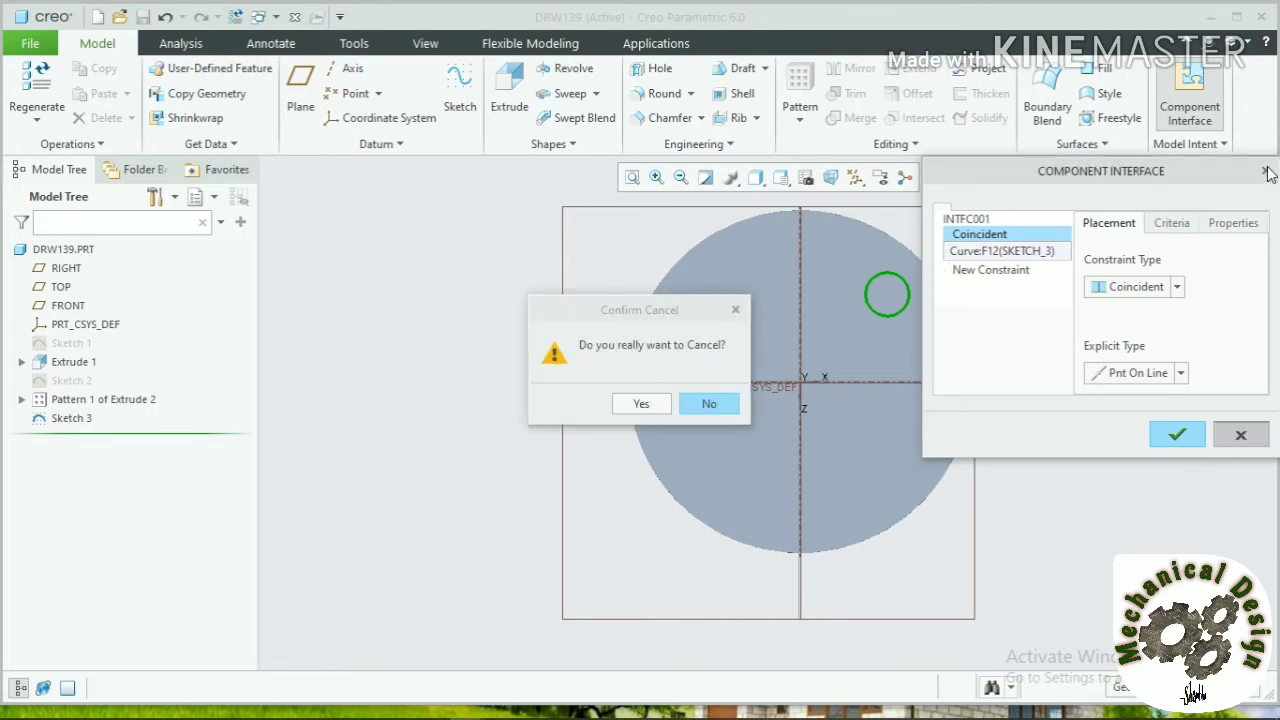
click(640, 404)
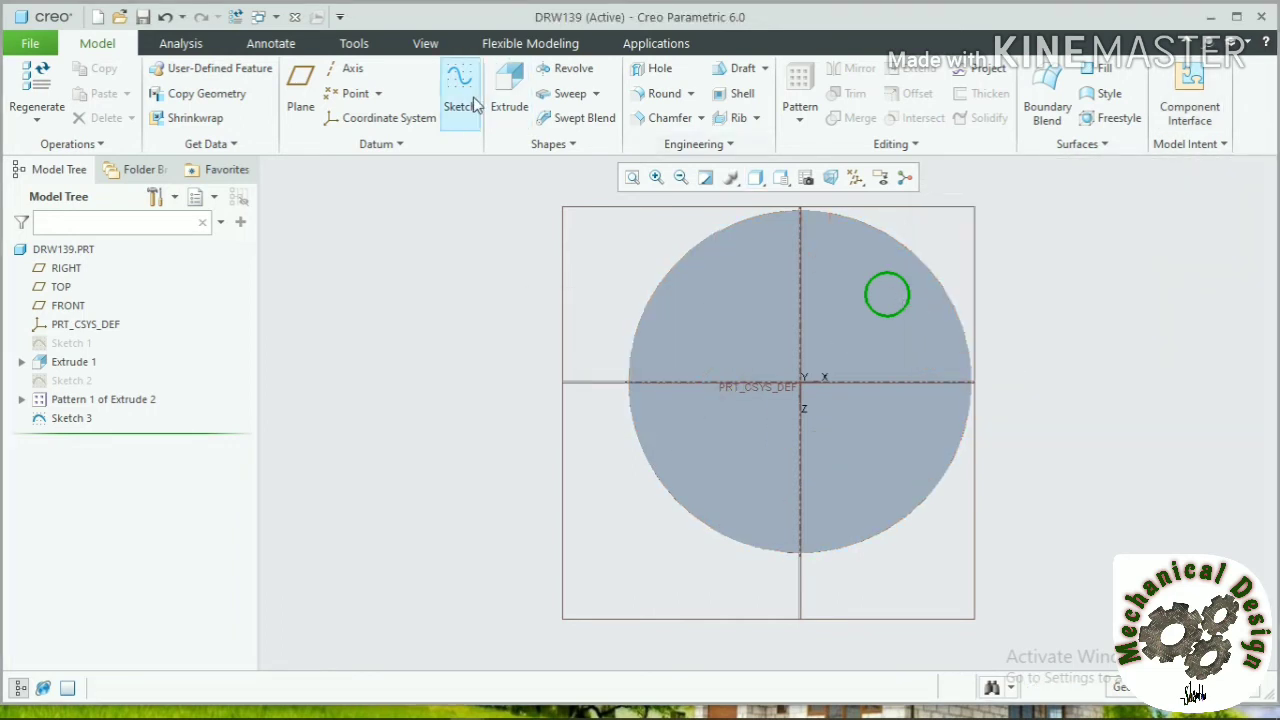
click(72, 418)
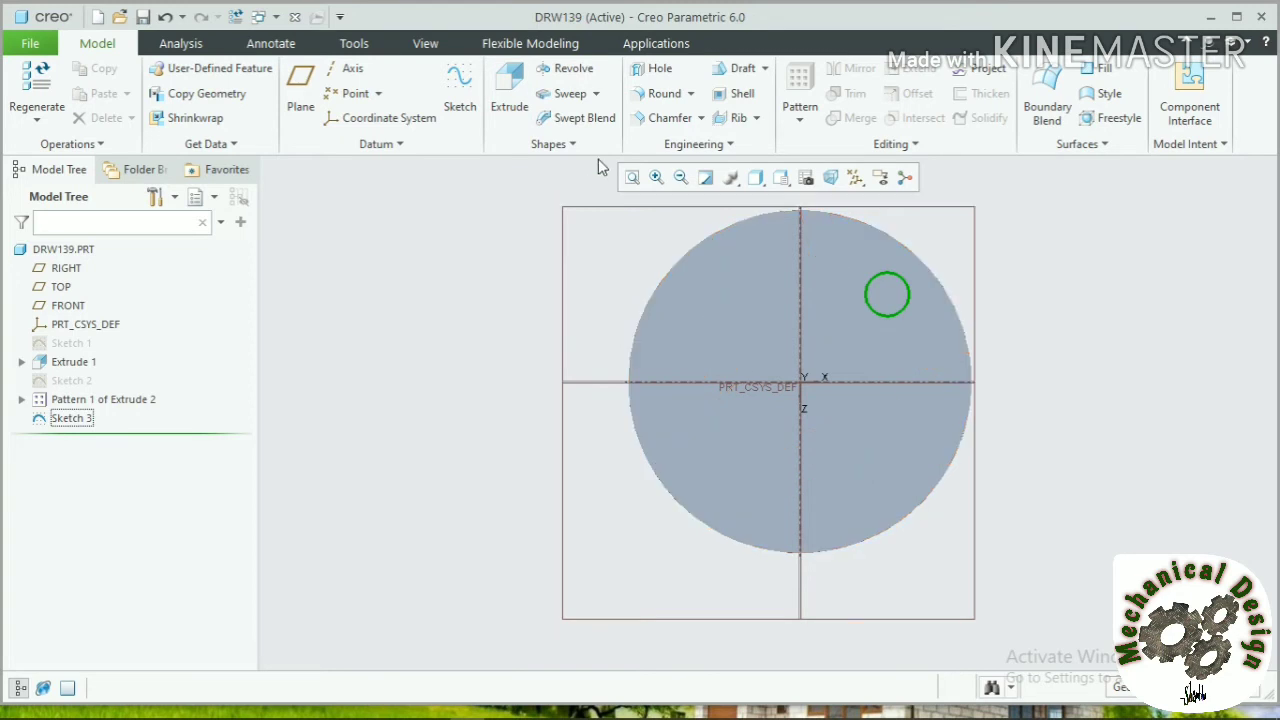
click(507, 78)
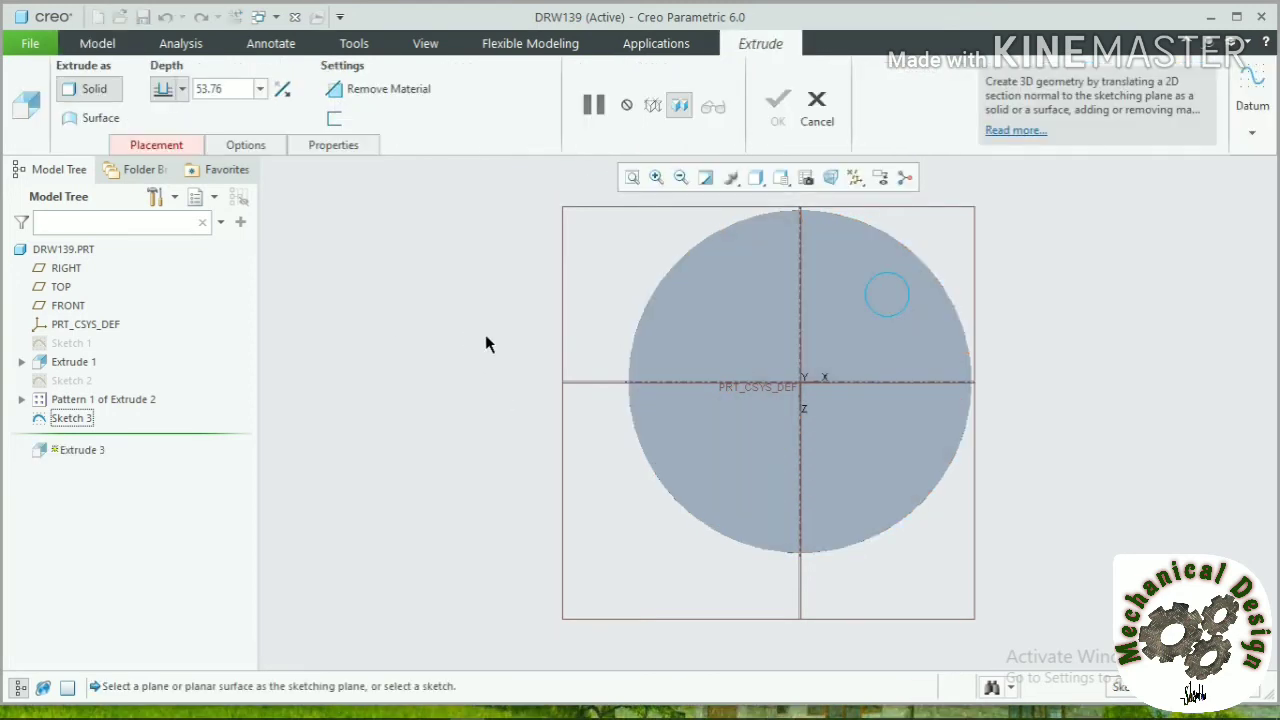
click(814, 104)
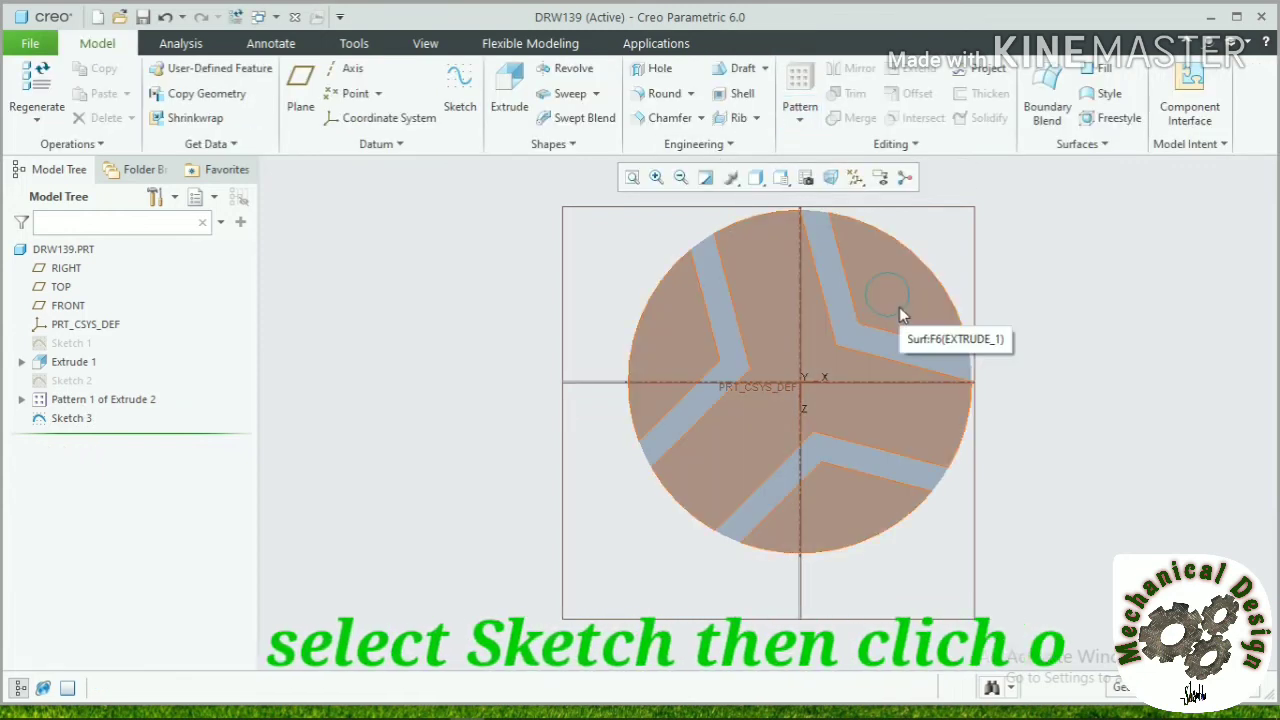
Step: Extrude the 16 mm hole circle sketch as a 16 mm deep material-removing cut with its direction flipped into the disc
click(904, 310)
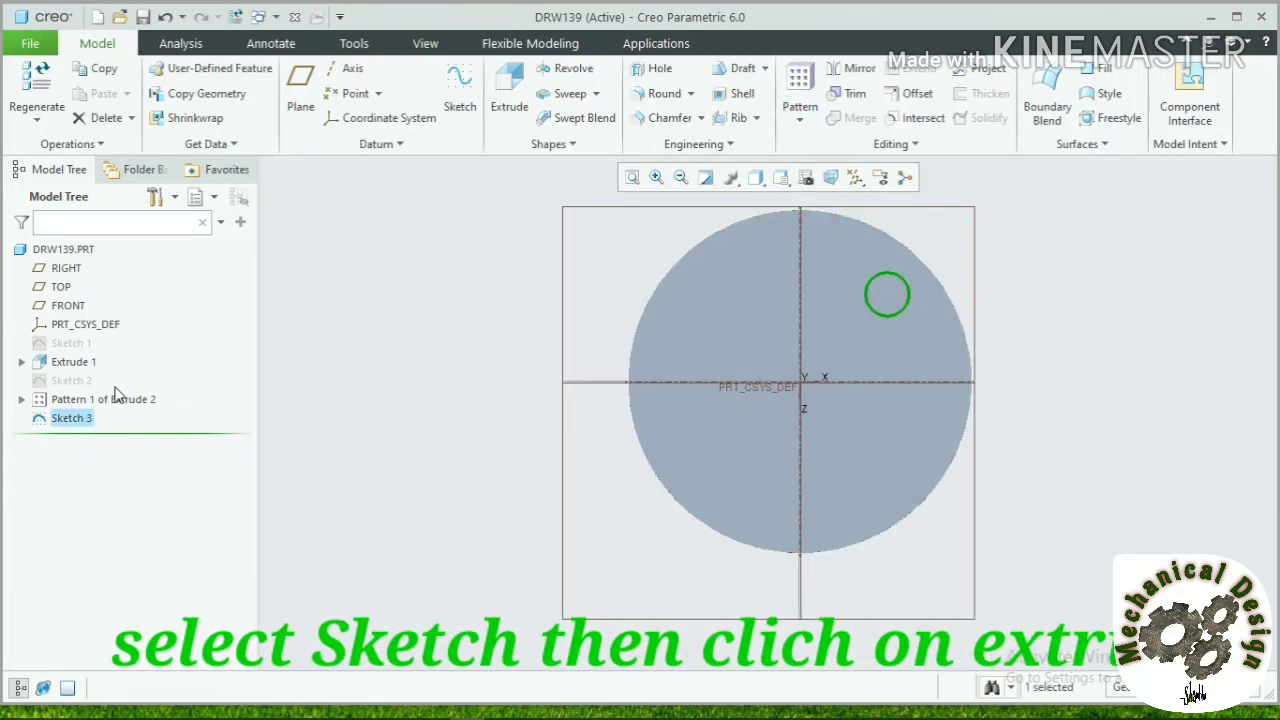
click(509, 100)
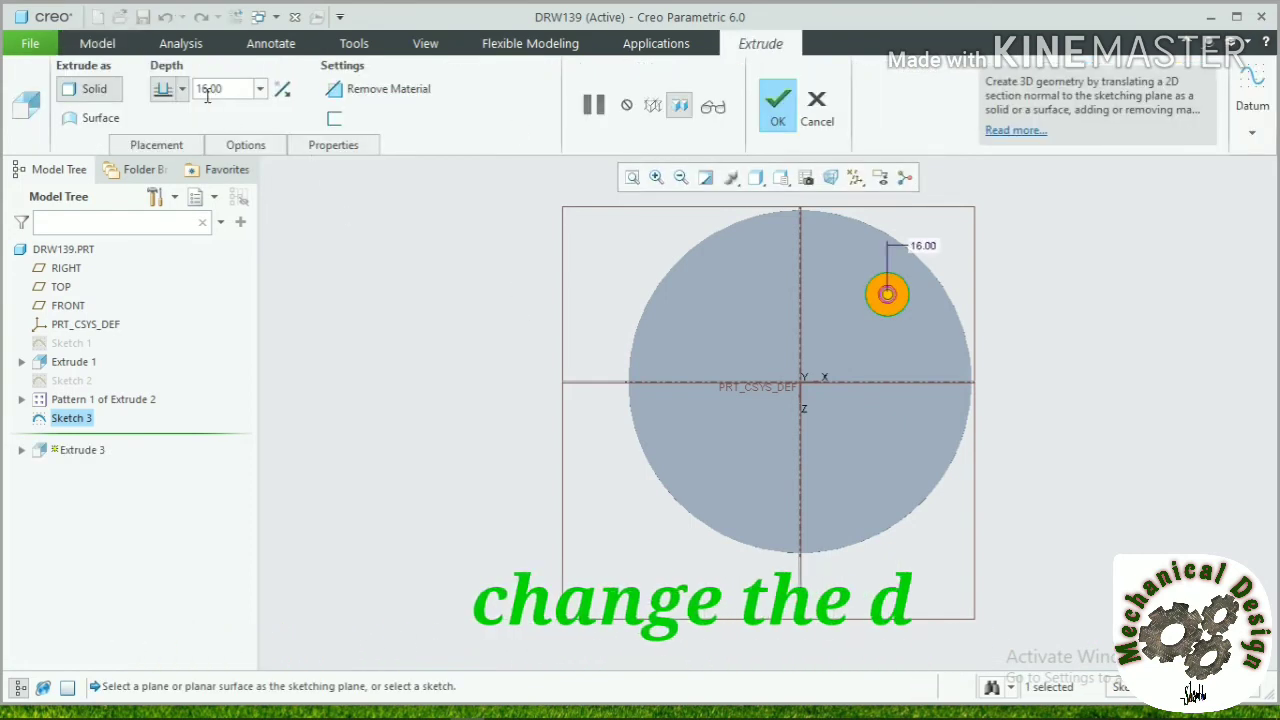
click(282, 89)
click(395, 89)
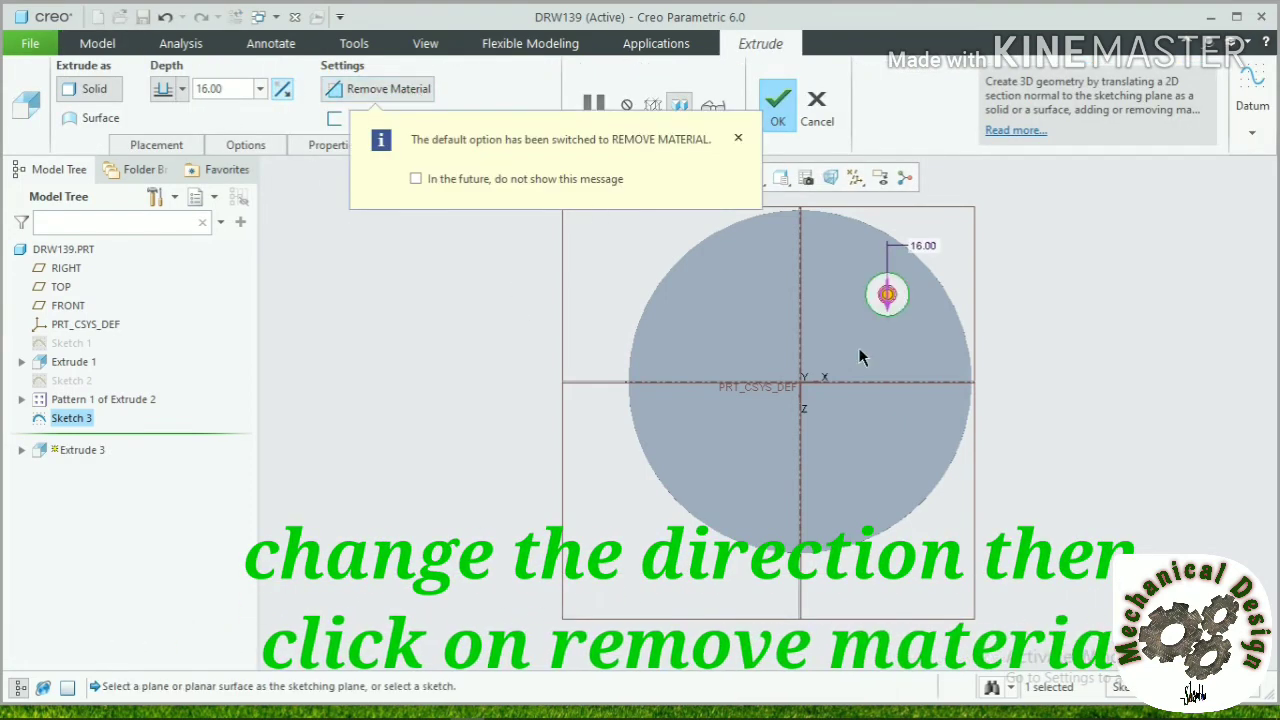
click(778, 105)
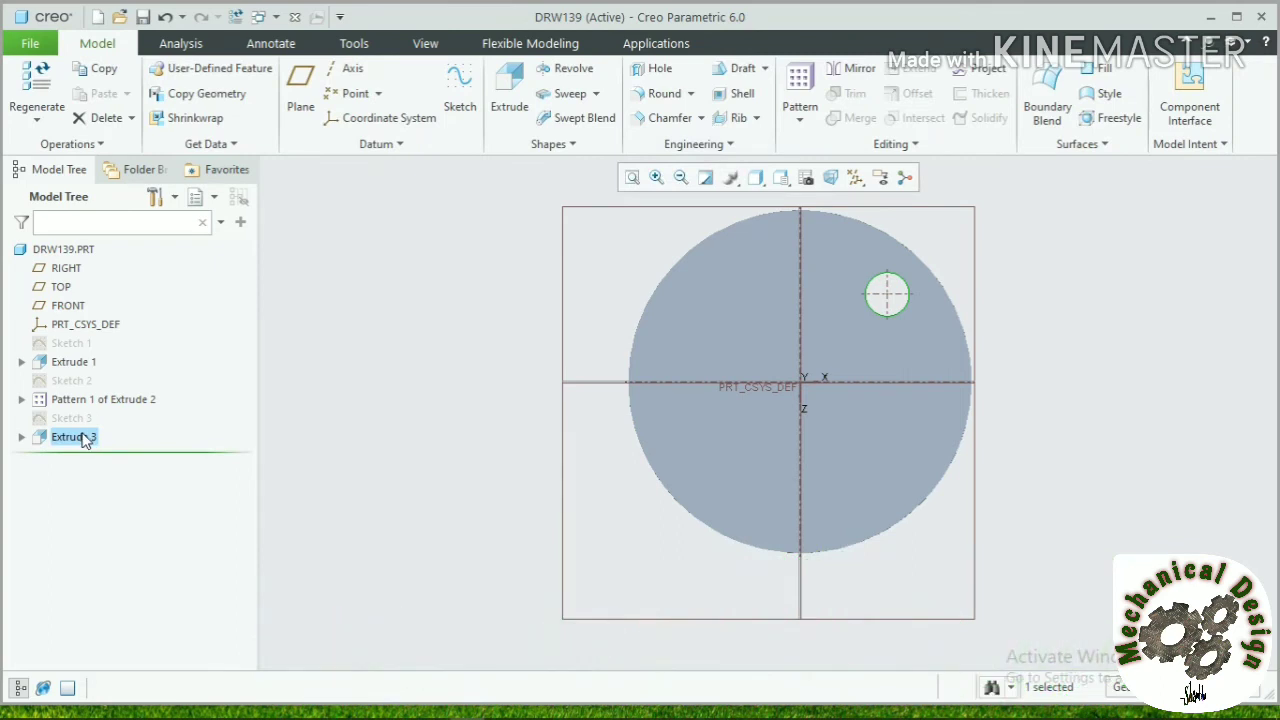
Step: Create an axis pattern of the 16 mm hole cut around the disc's central Y axis with 3 members spread over 360°
click(84, 437)
click(82, 524)
click(77, 438)
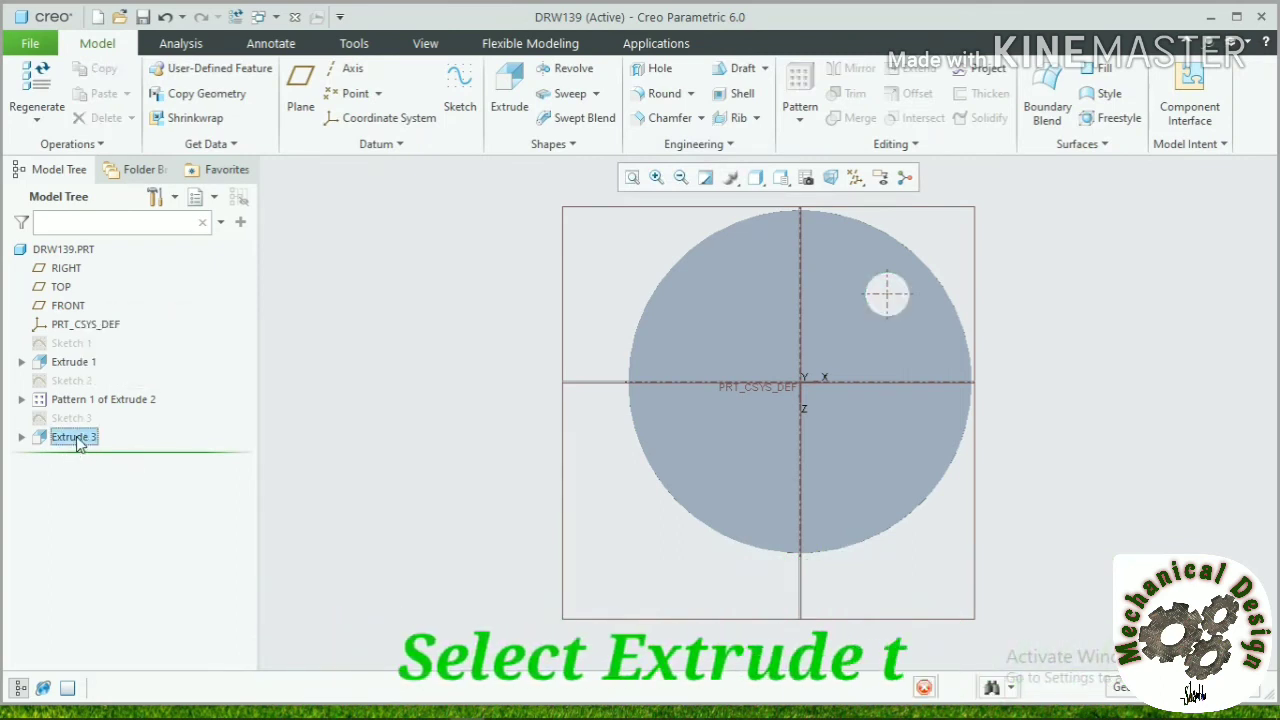
click(800, 100)
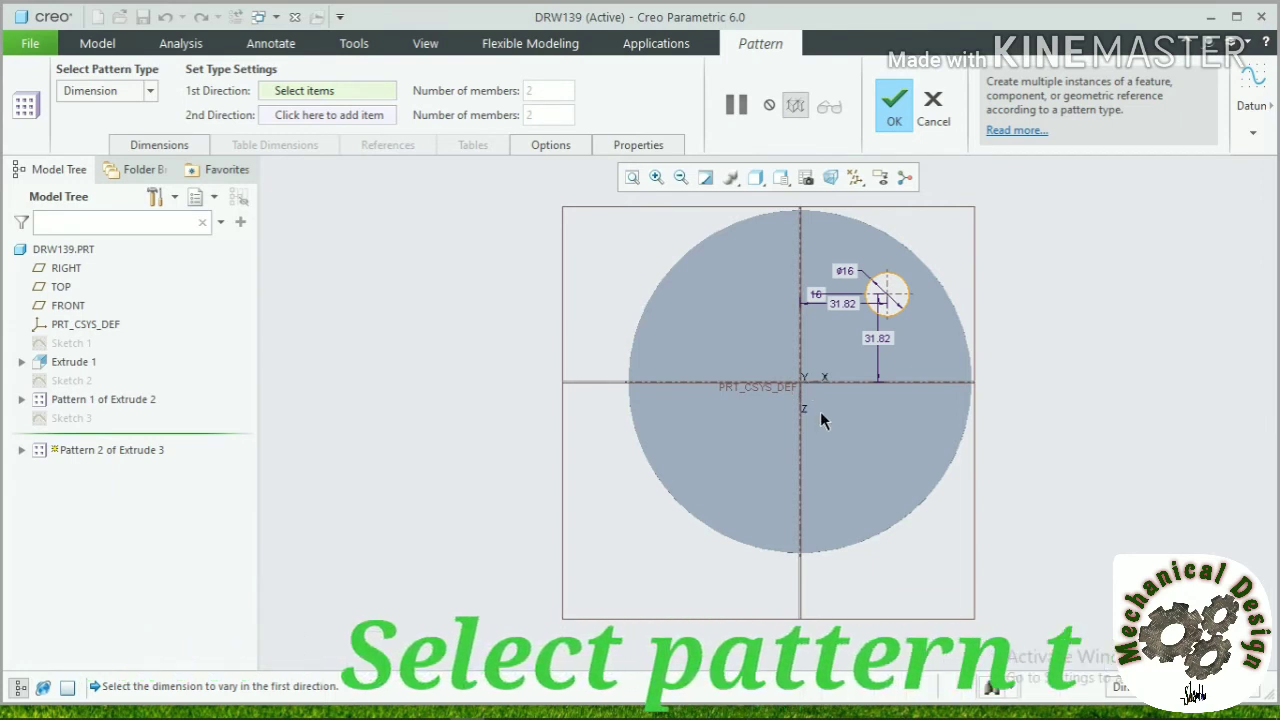
click(150, 90)
click(108, 148)
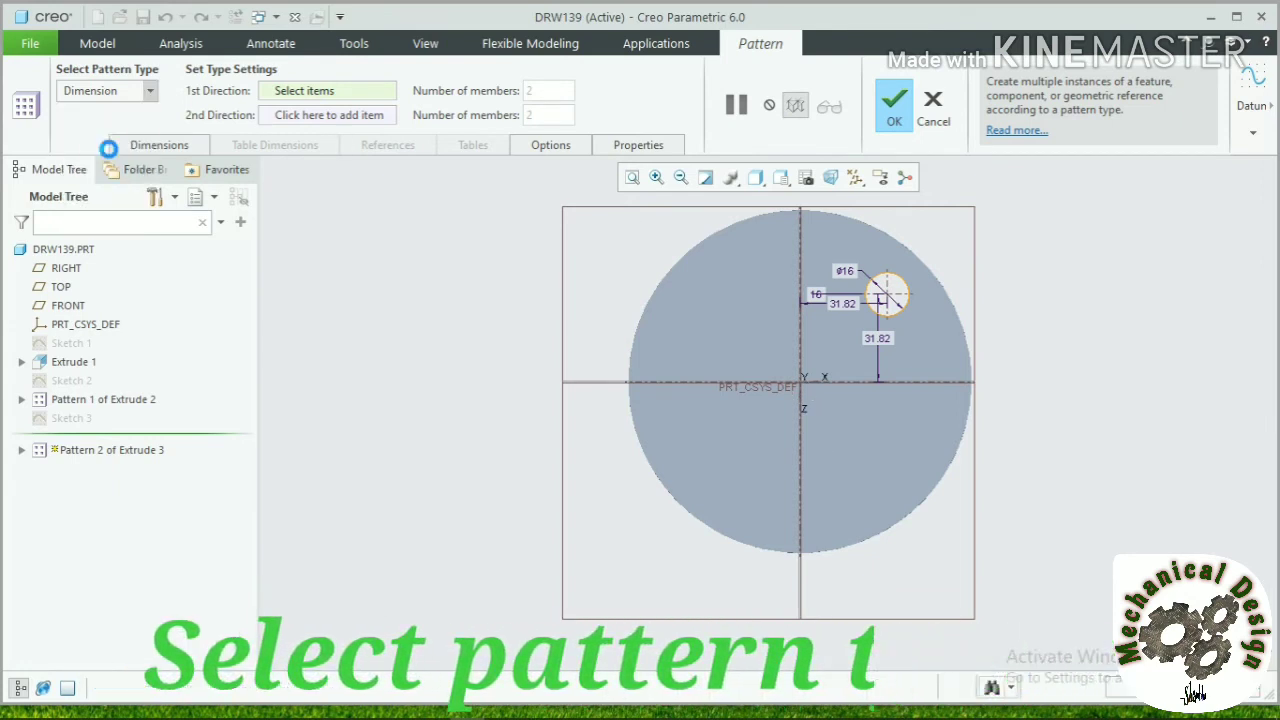
middle_drag(800, 455, 785, 397)
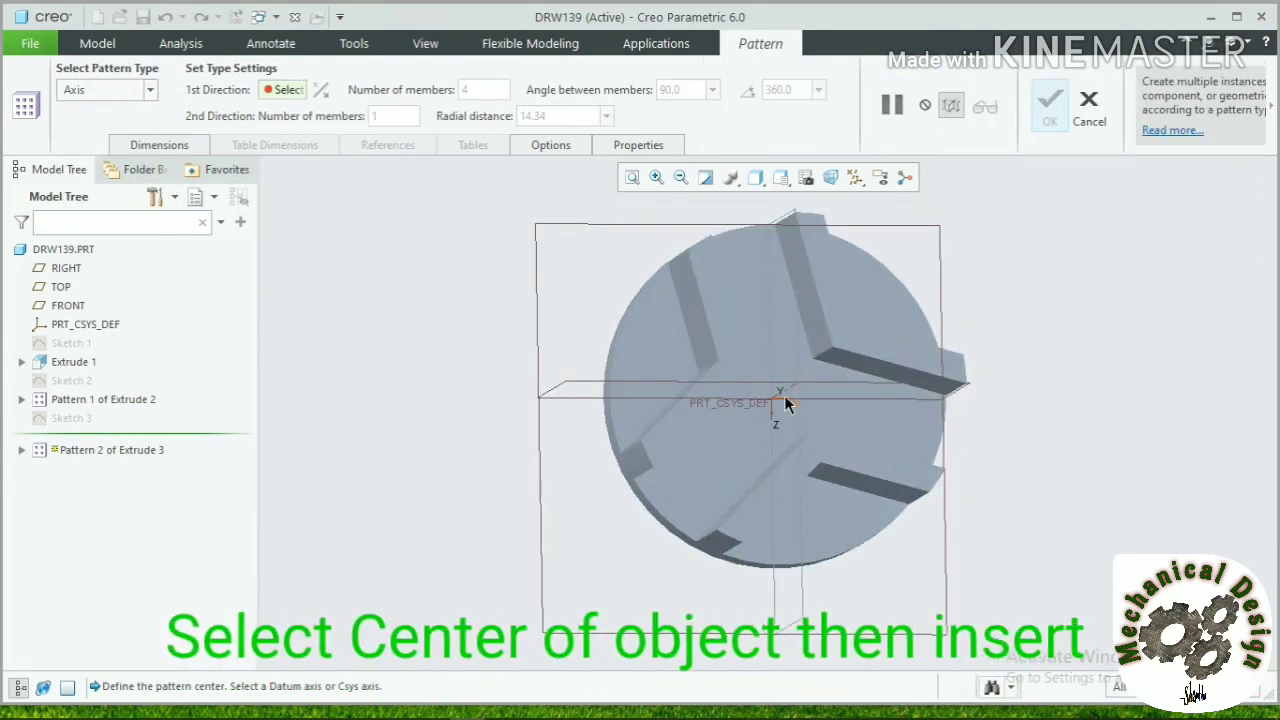
click(784, 397)
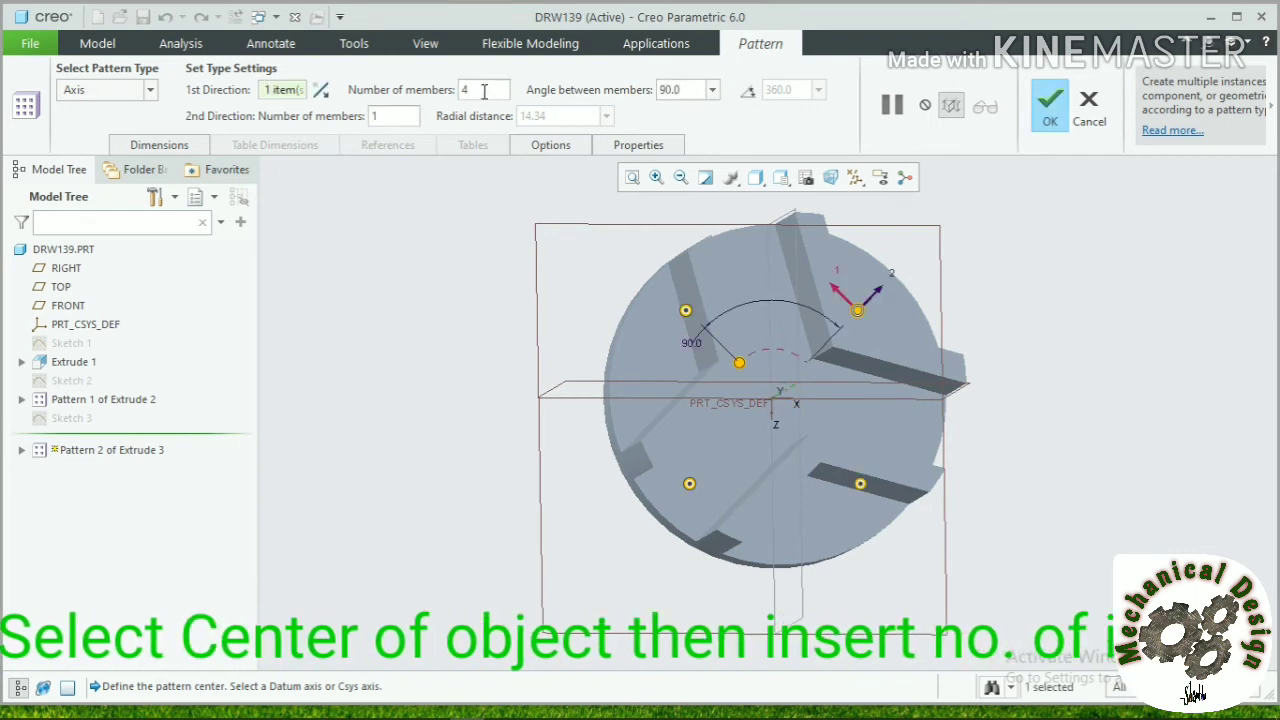
text(3)
key(Return)
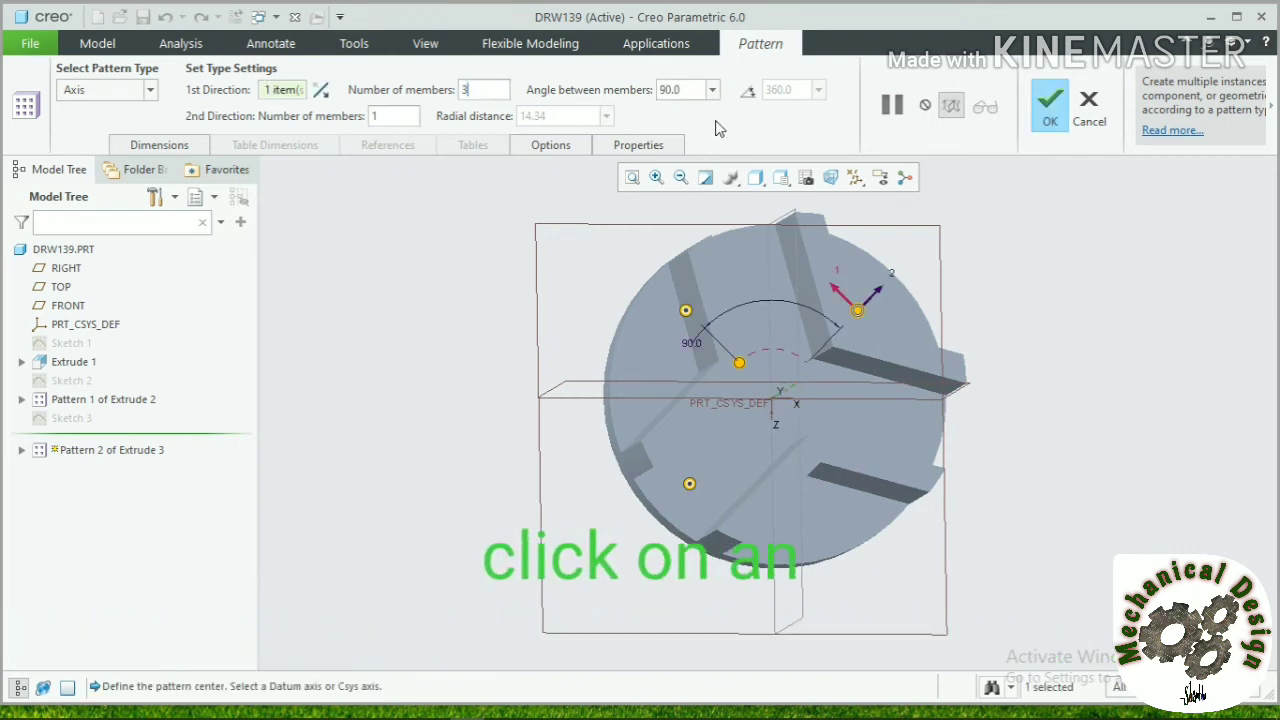
click(748, 90)
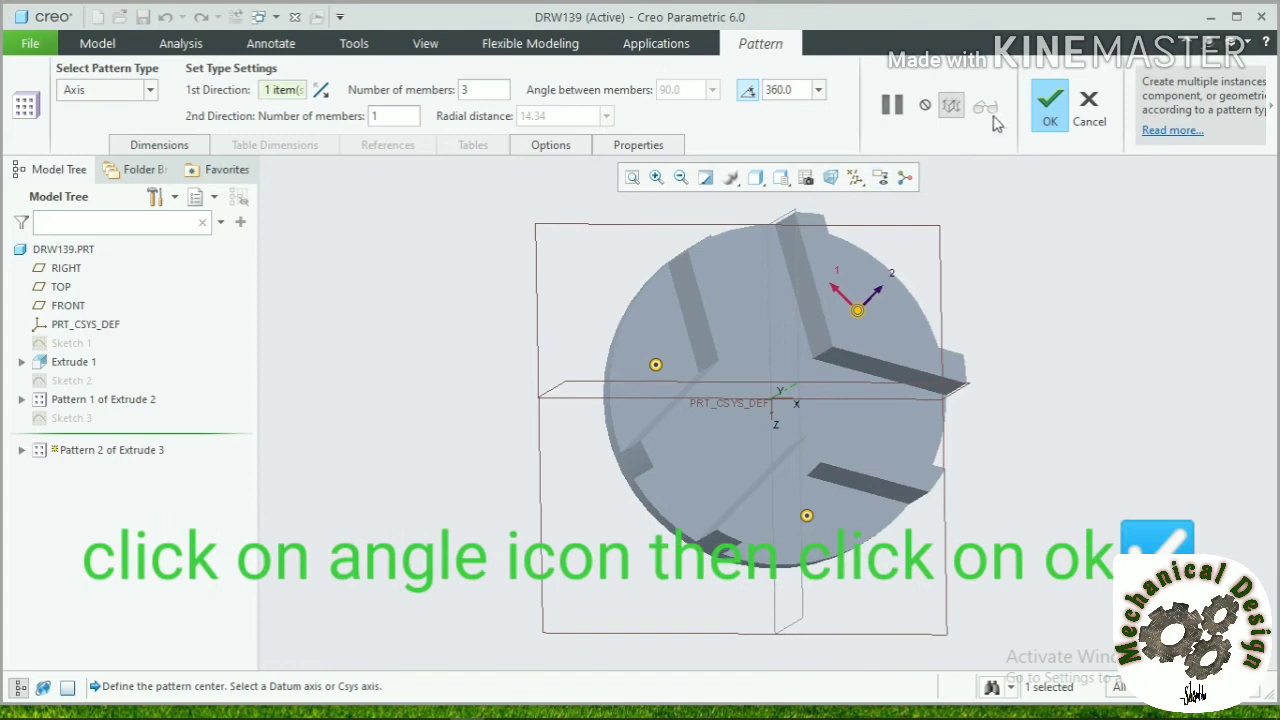
click(1050, 105)
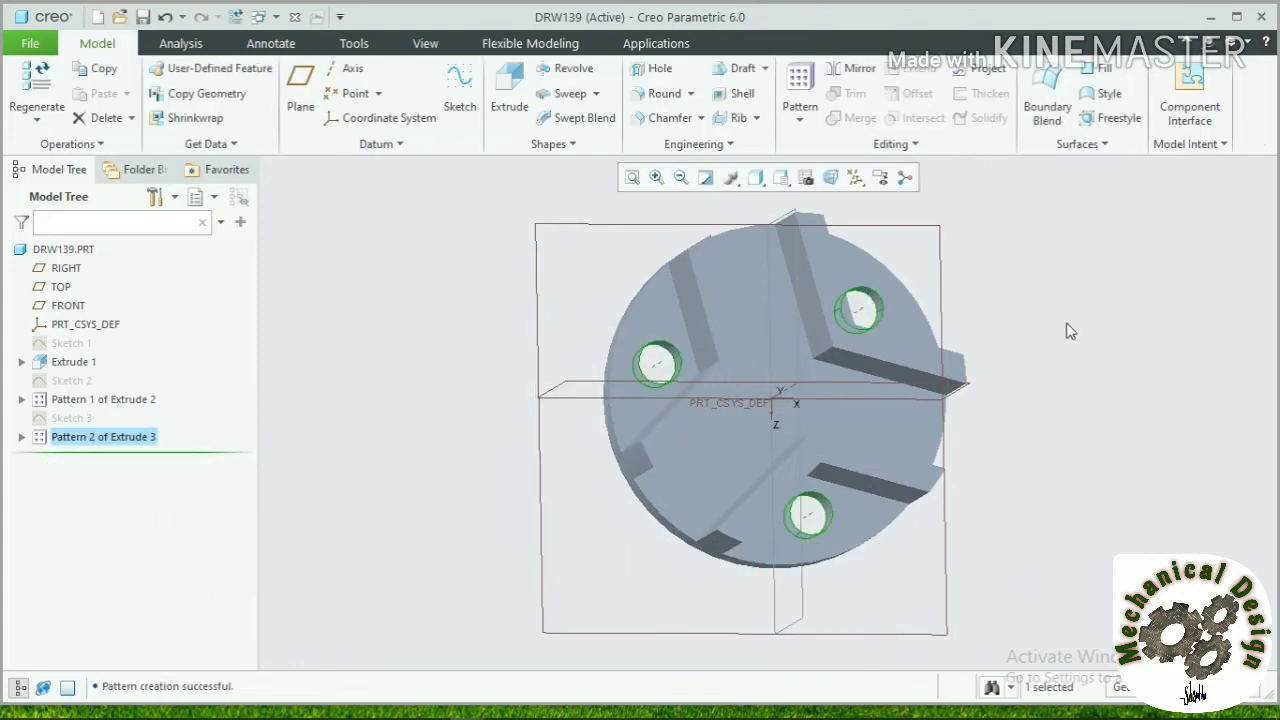
middle_drag(1041, 332, 1053, 330)
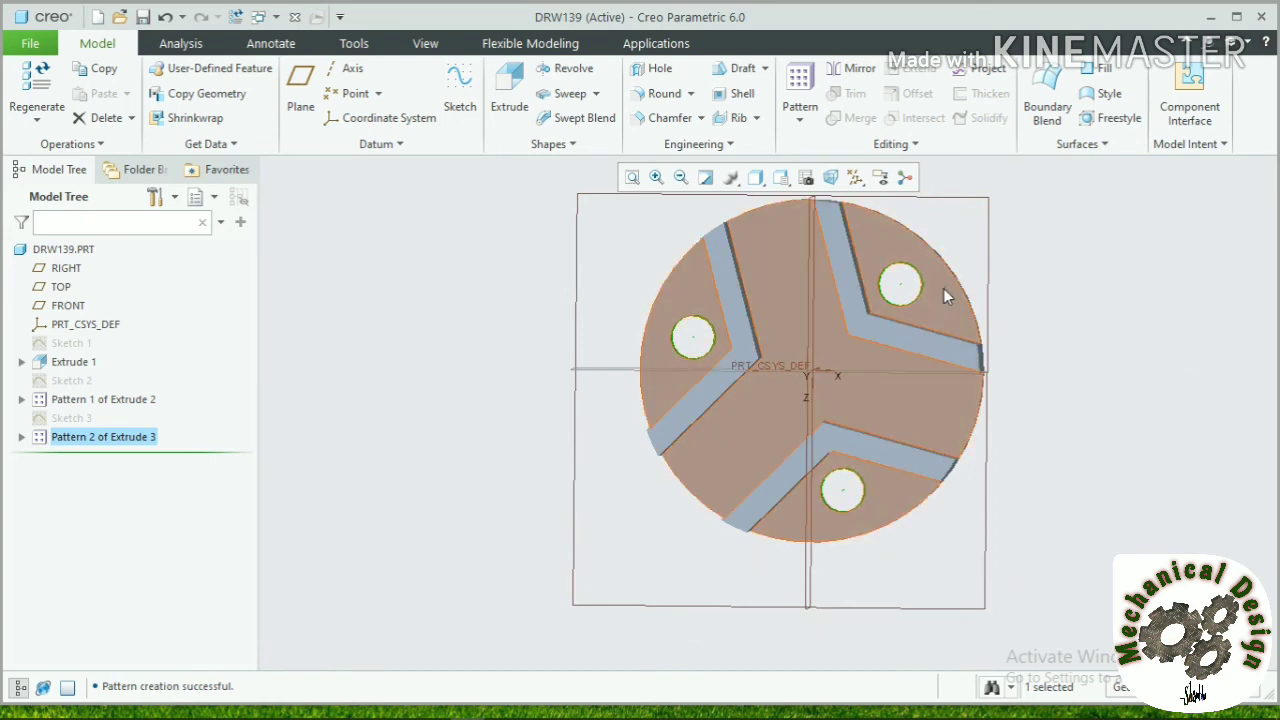
middle_drag(1110, 385, 1100, 330)
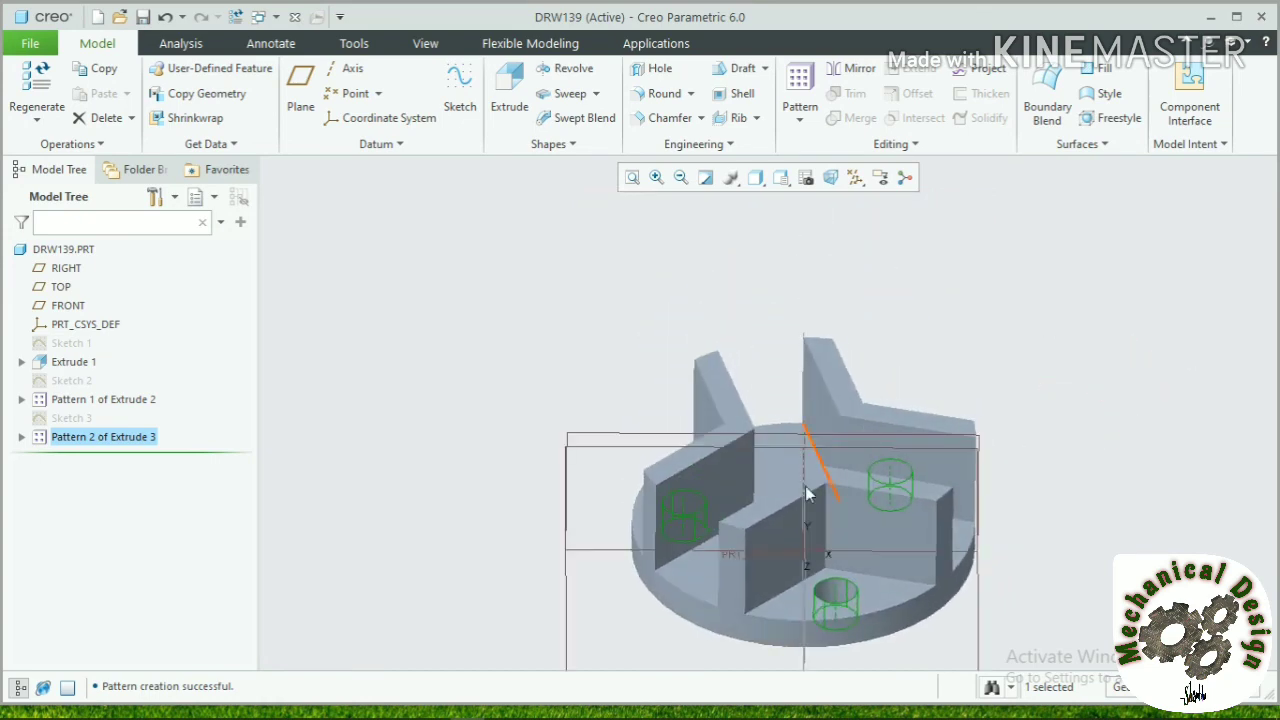
click(806, 424)
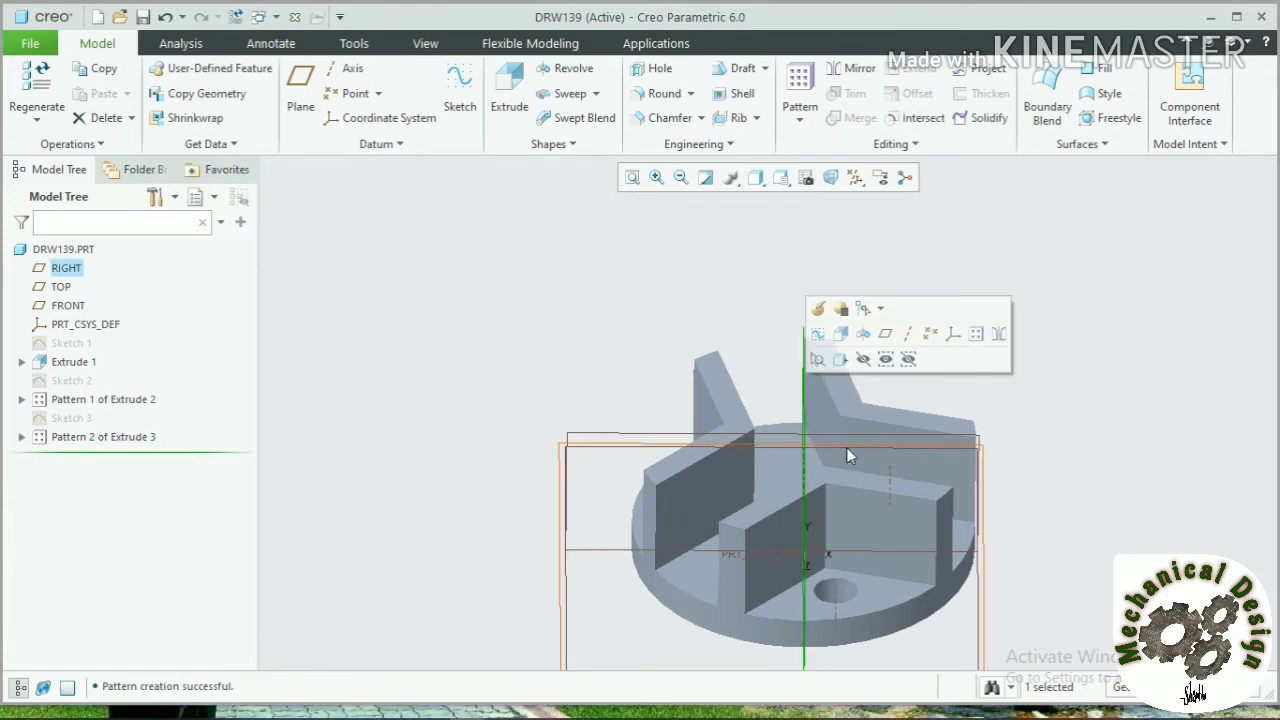
click(462, 88)
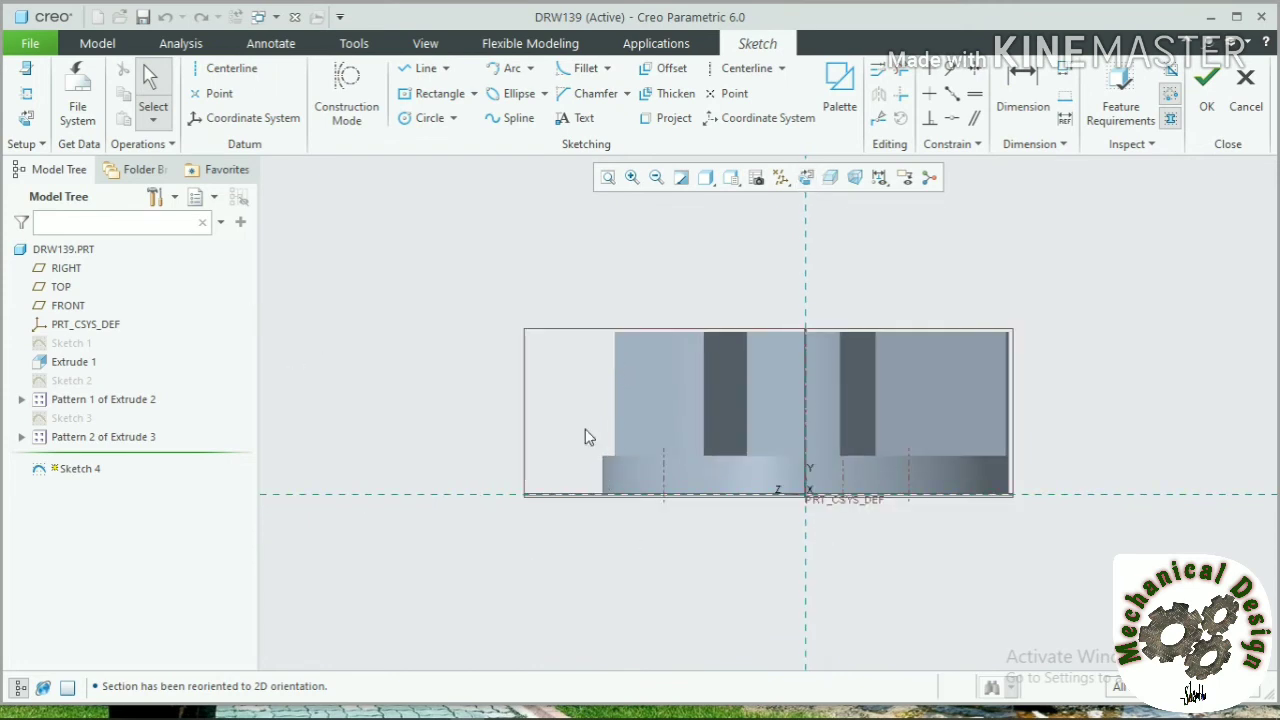
click(601, 486)
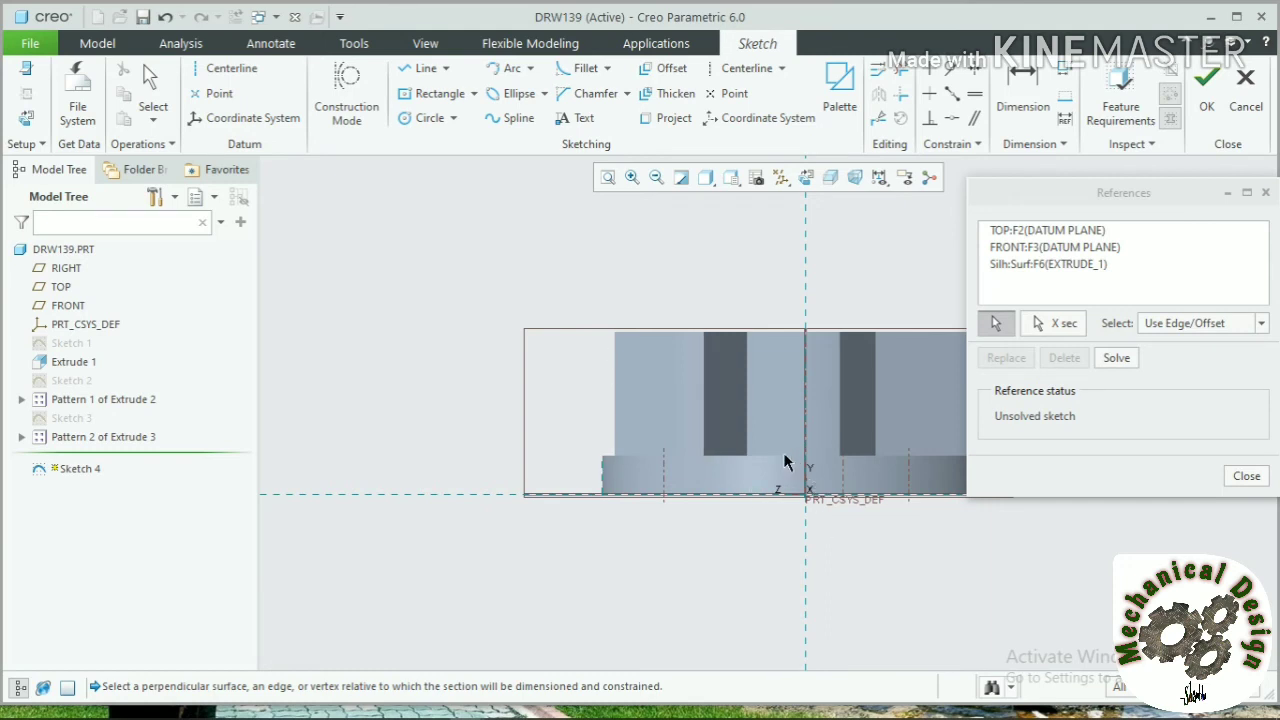
click(696, 341)
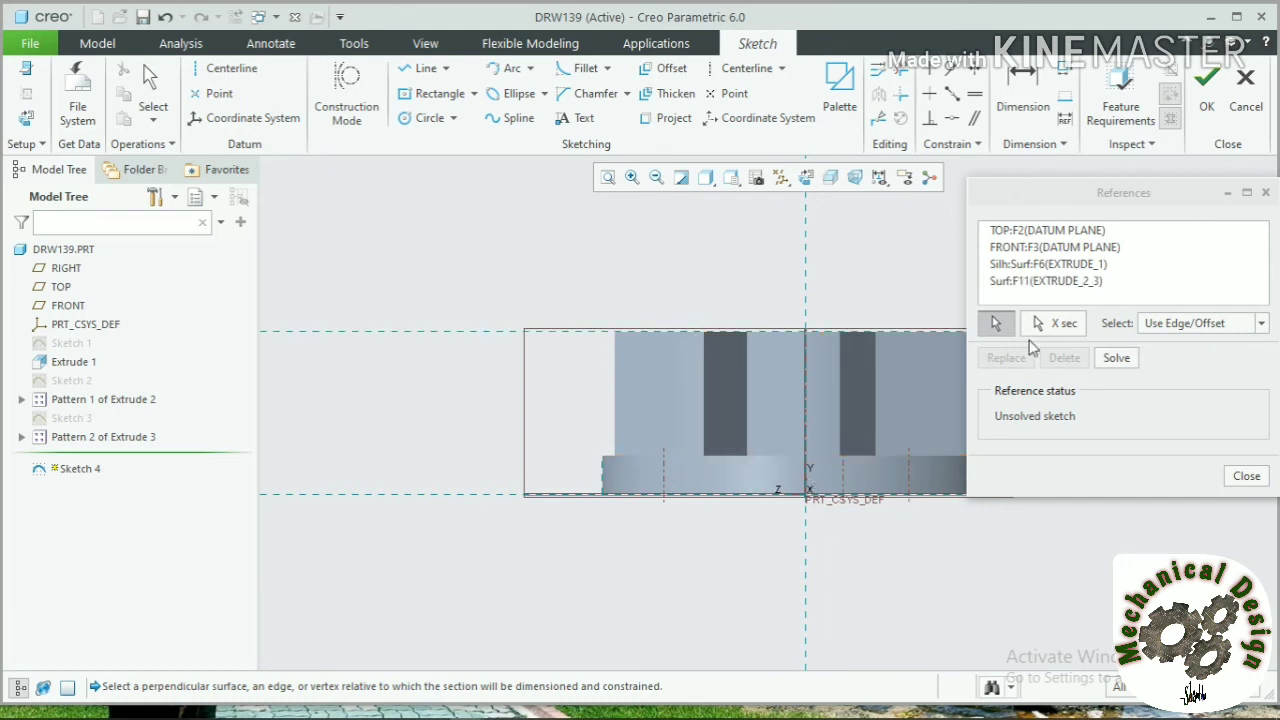
drag(1138, 202, 566, 265)
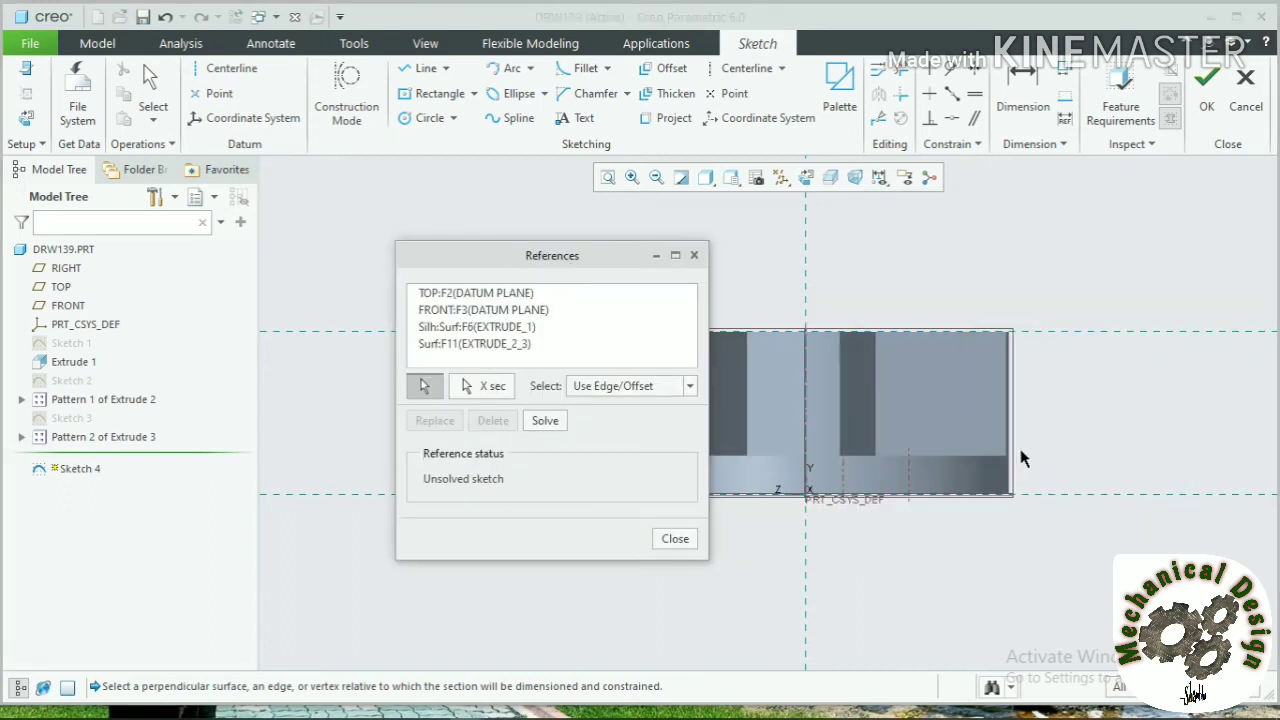
click(1011, 476)
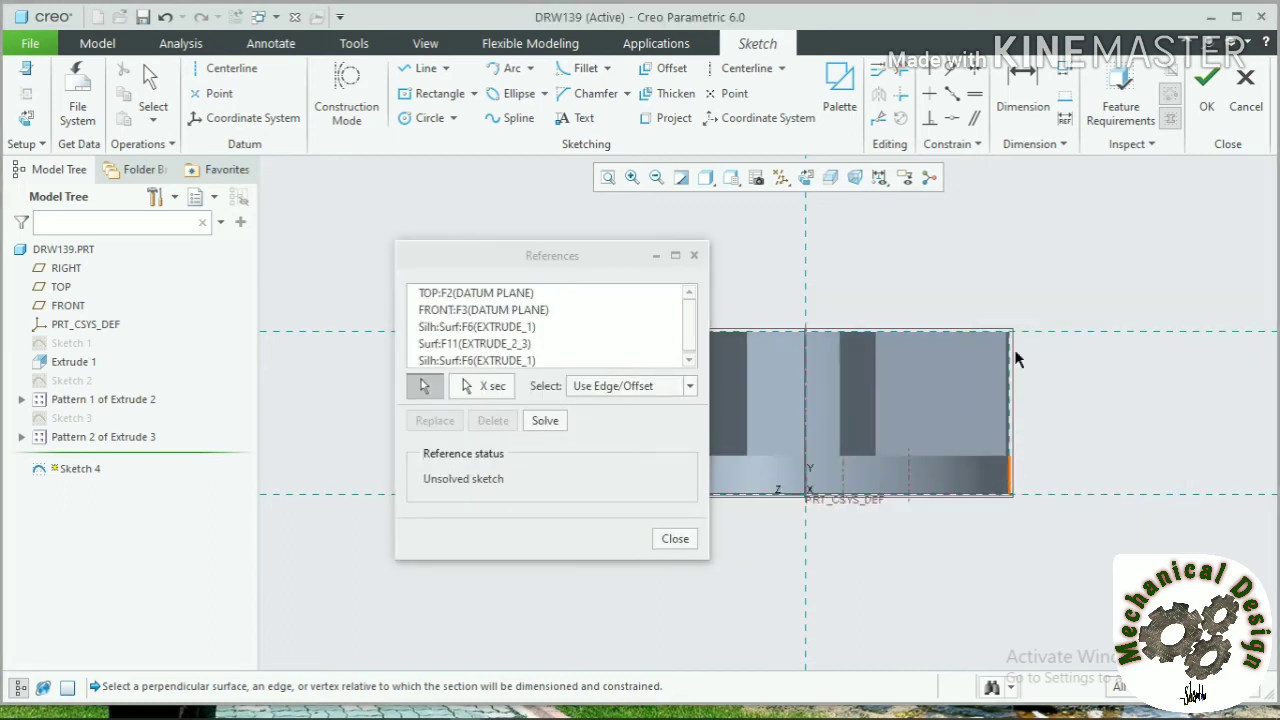
click(546, 420)
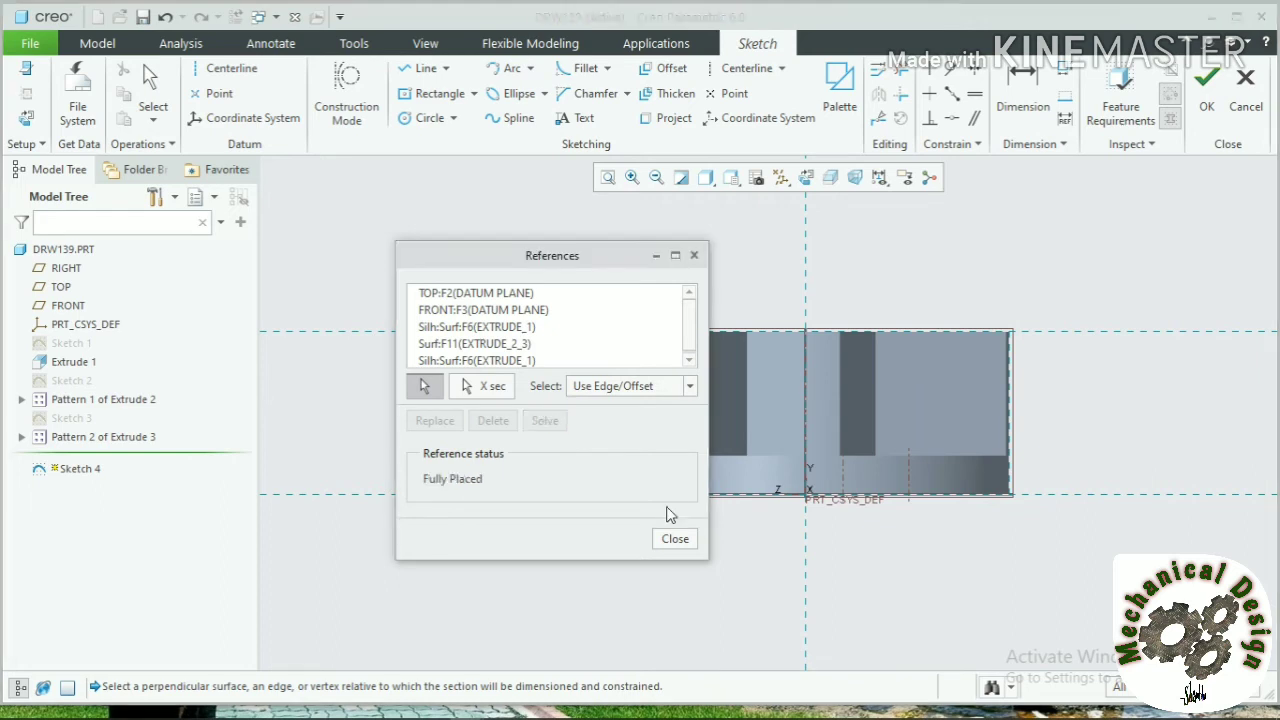
click(674, 539)
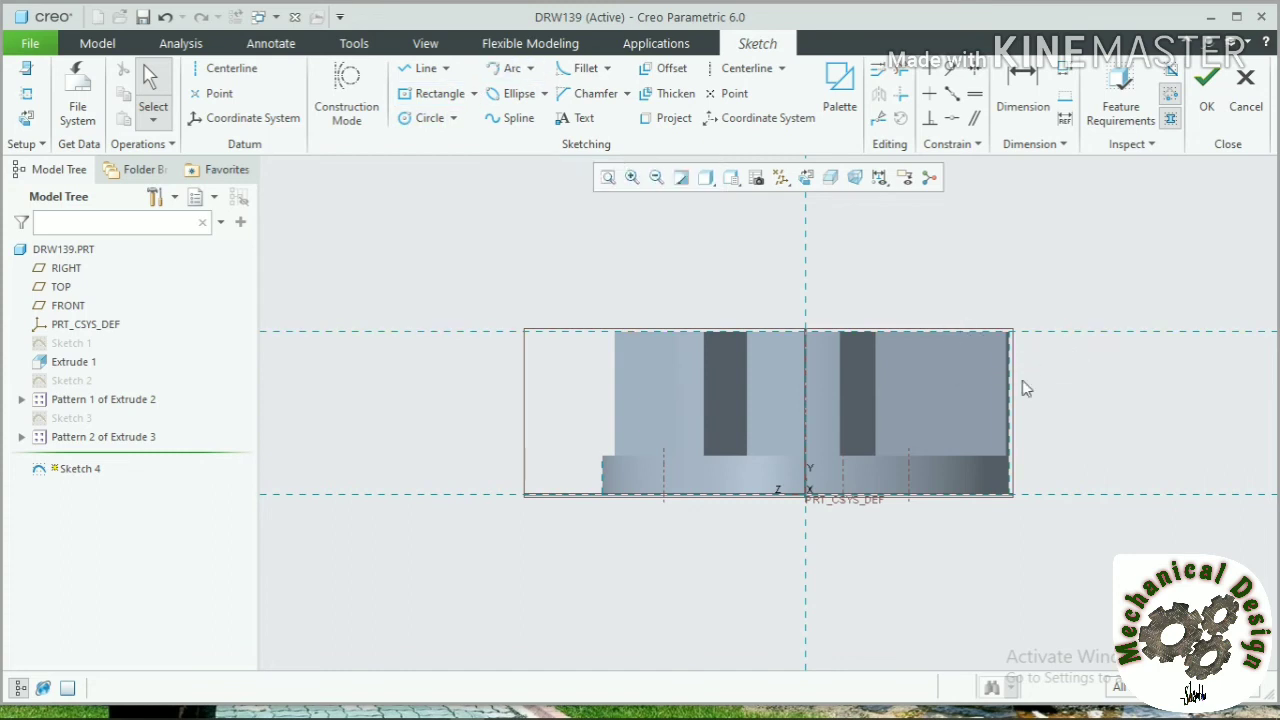
mouse_move(183, 712)
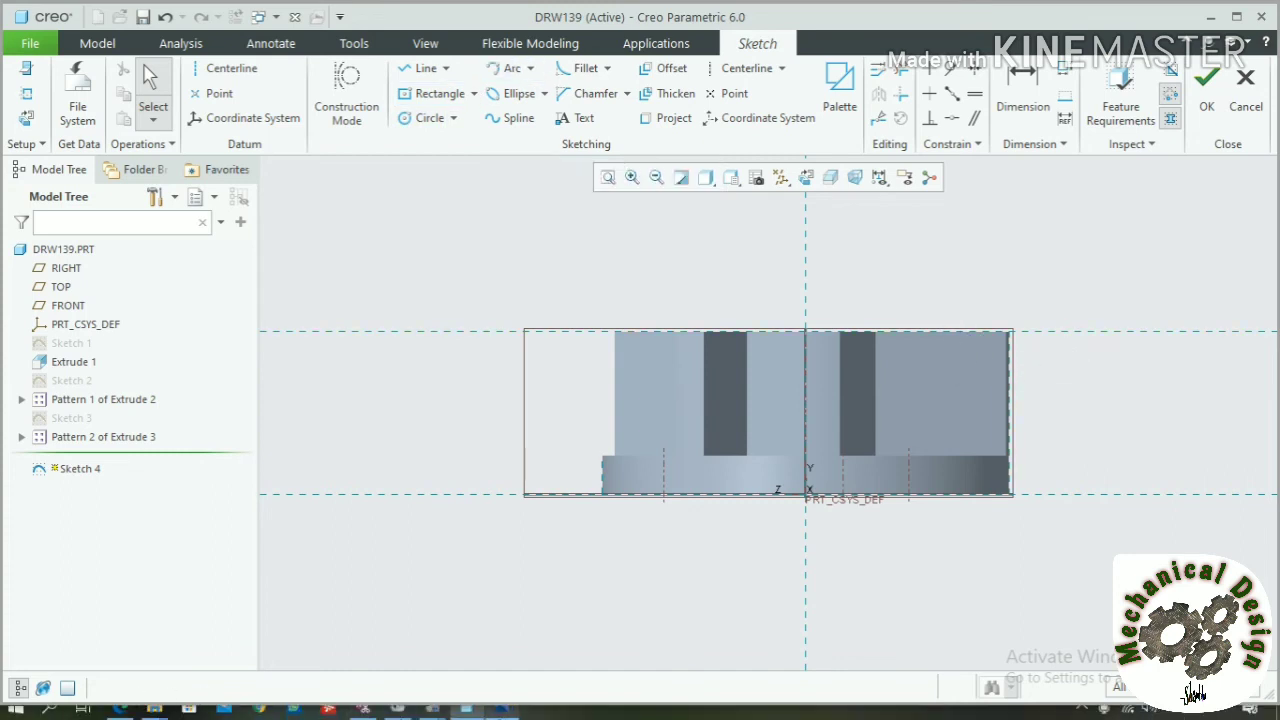
click(472, 711)
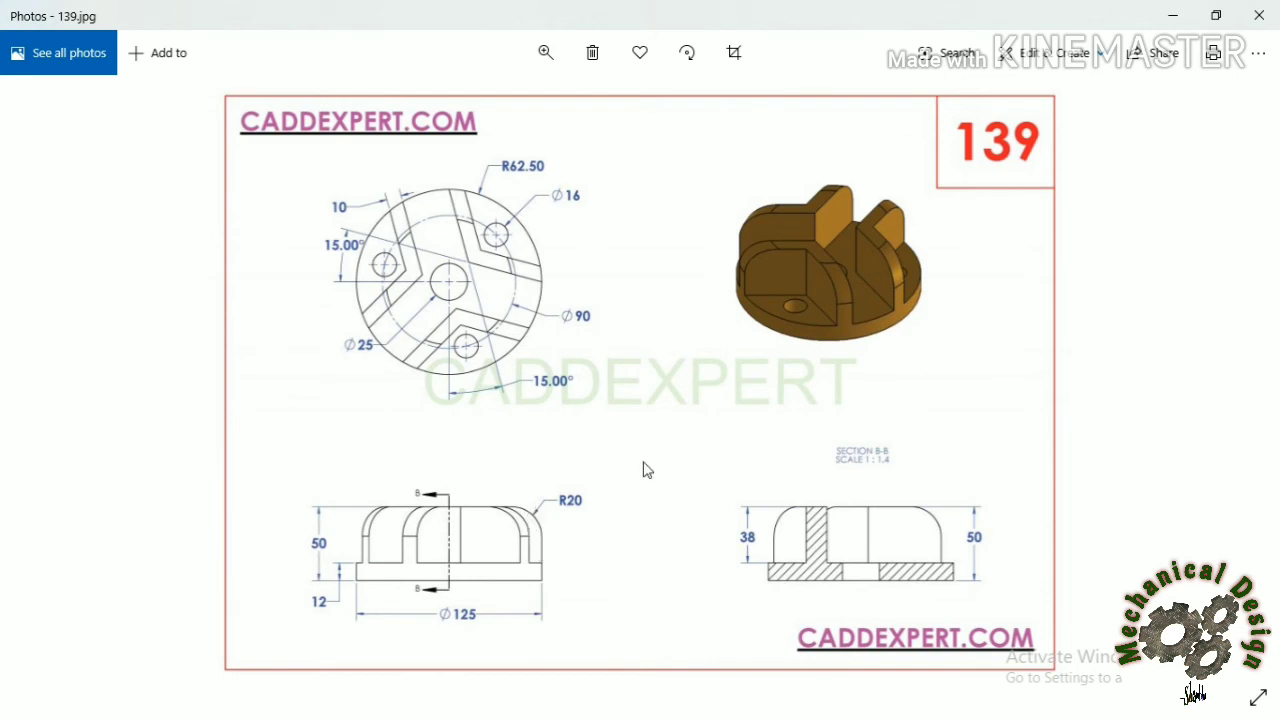
click(1177, 17)
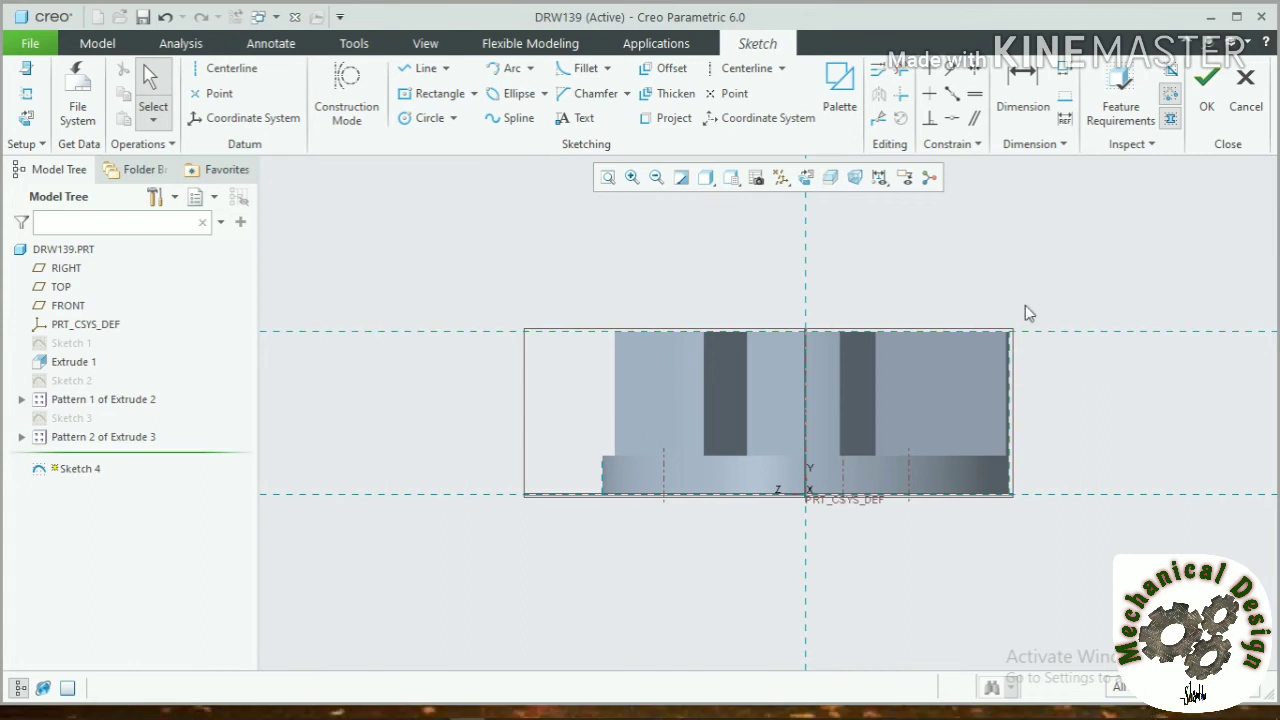
click(1247, 95)
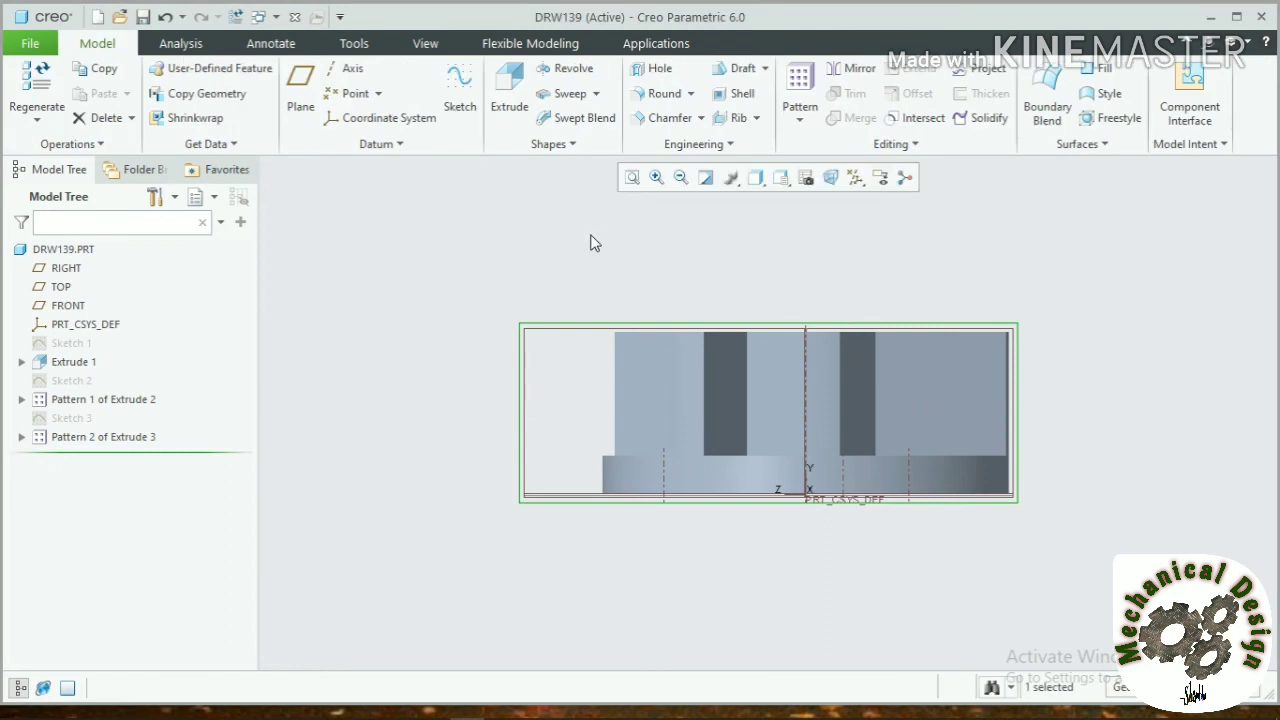
mouse_move(591, 240)
middle_down()
mouse_move(586, 274)
mouse_move(589, 237)
mouse_move(615, 263)
mouse_move(640, 226)
middle_up()
click(680, 177)
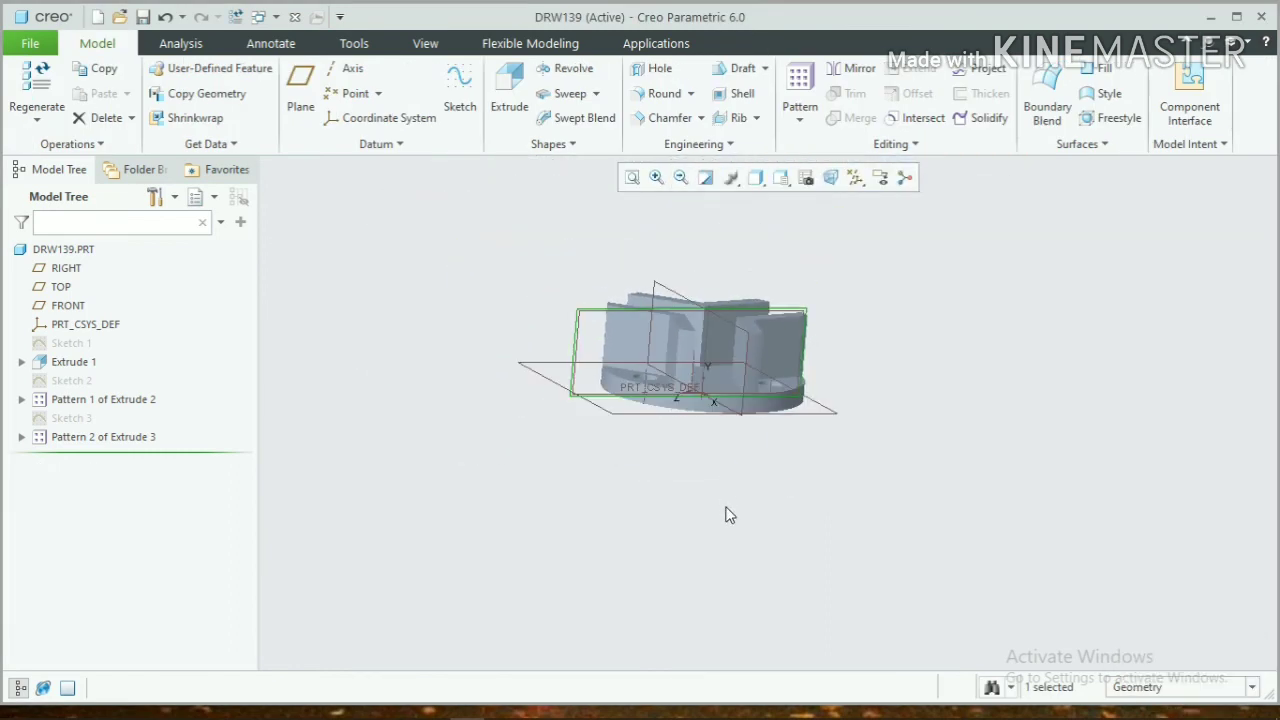
Step: Round the outer top corner edges of all six V-rib arms with a 20 mm radius in one round feature
middle_drag(730, 500, 730, 526)
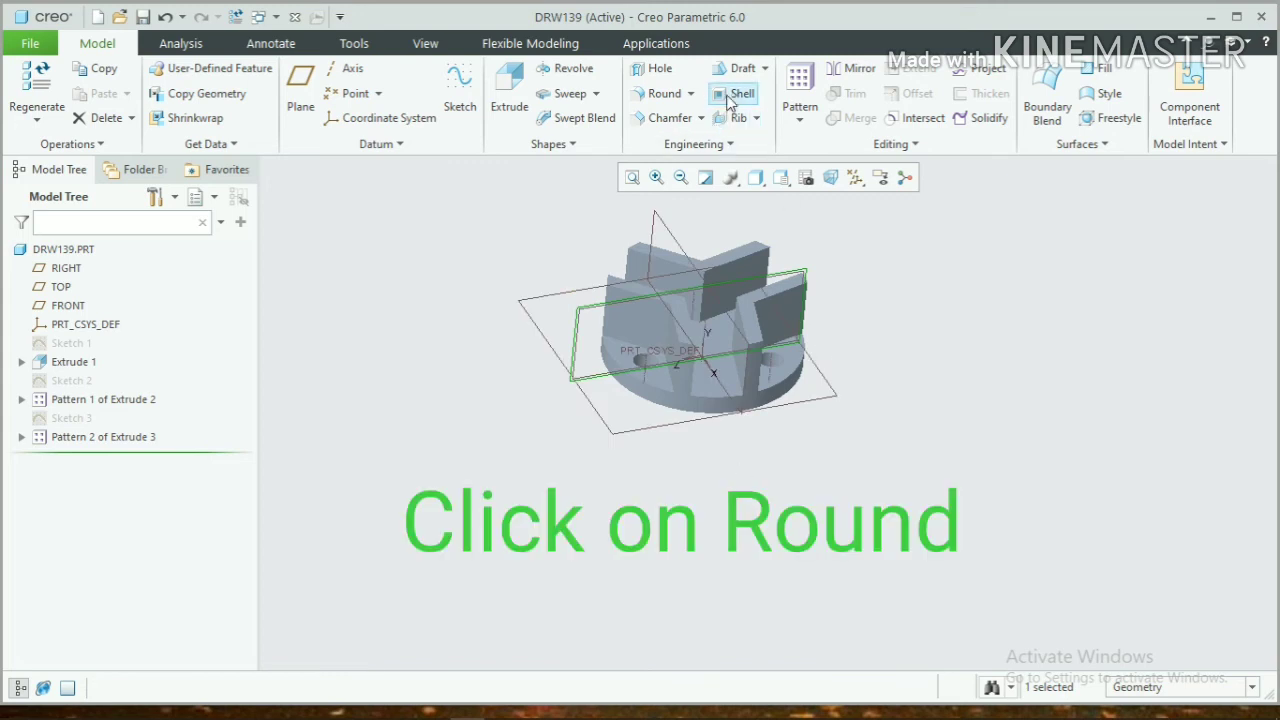
click(664, 93)
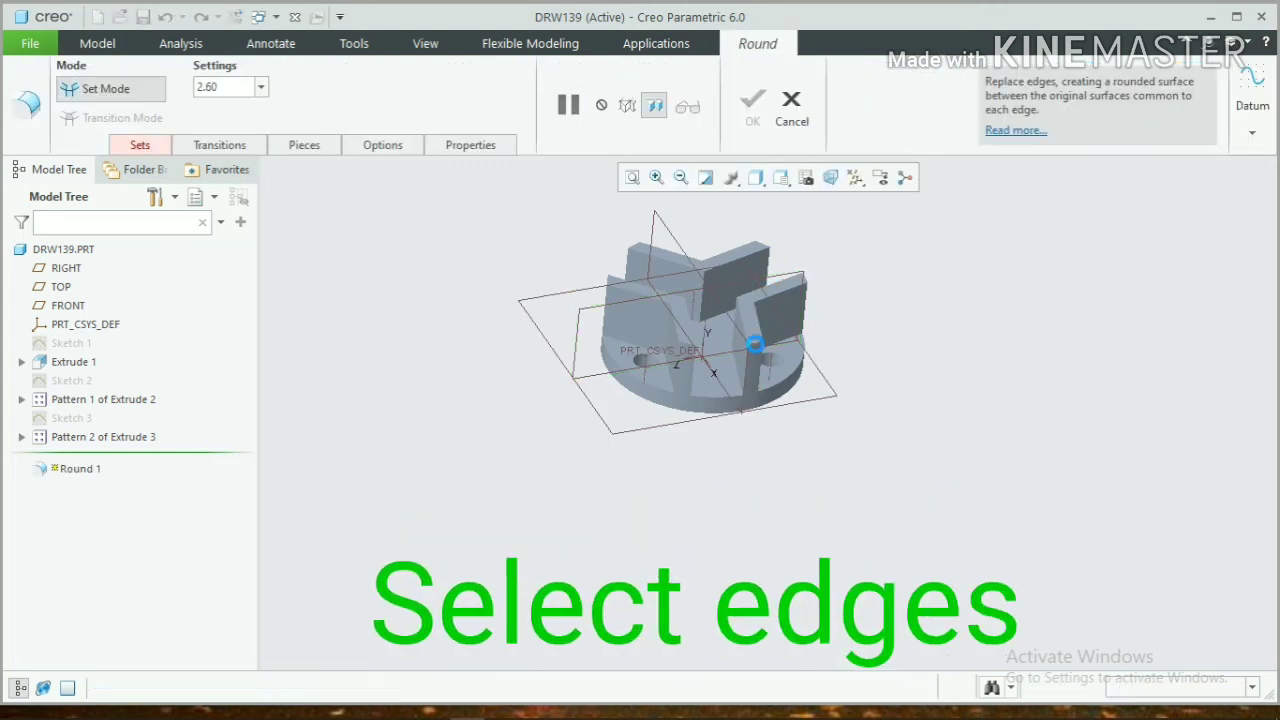
click(787, 331)
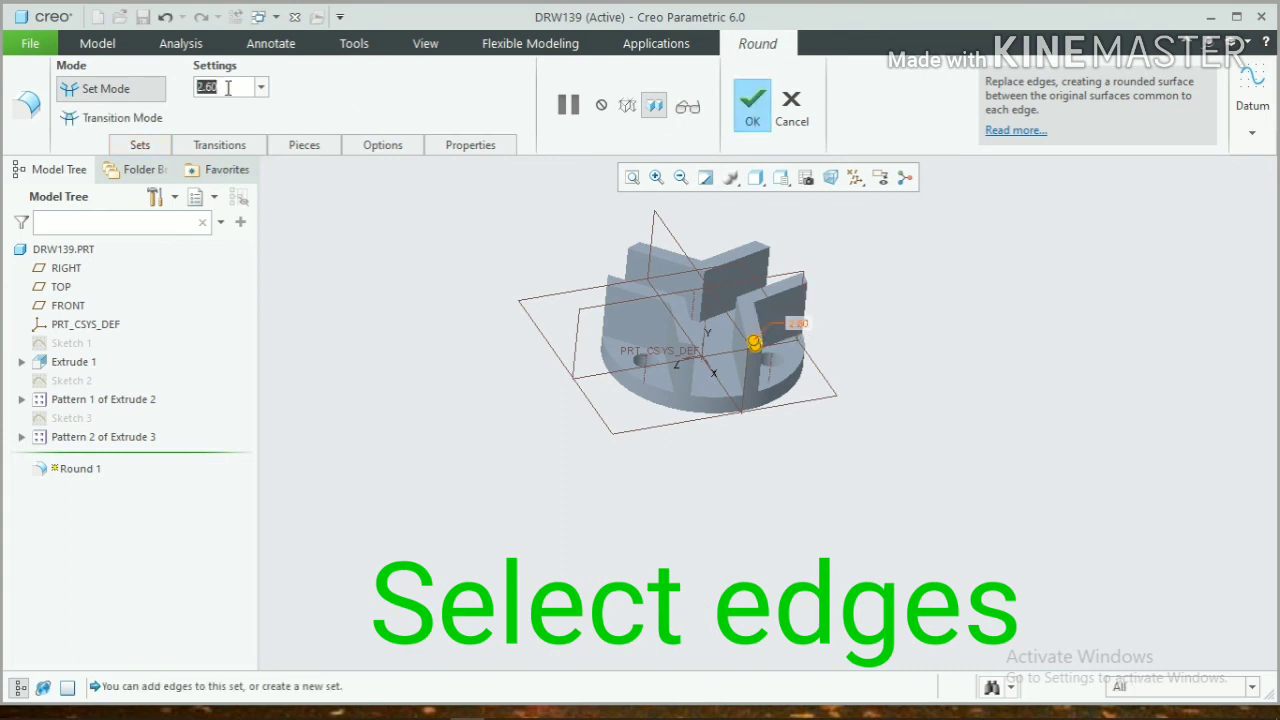
text(20)
key(Return)
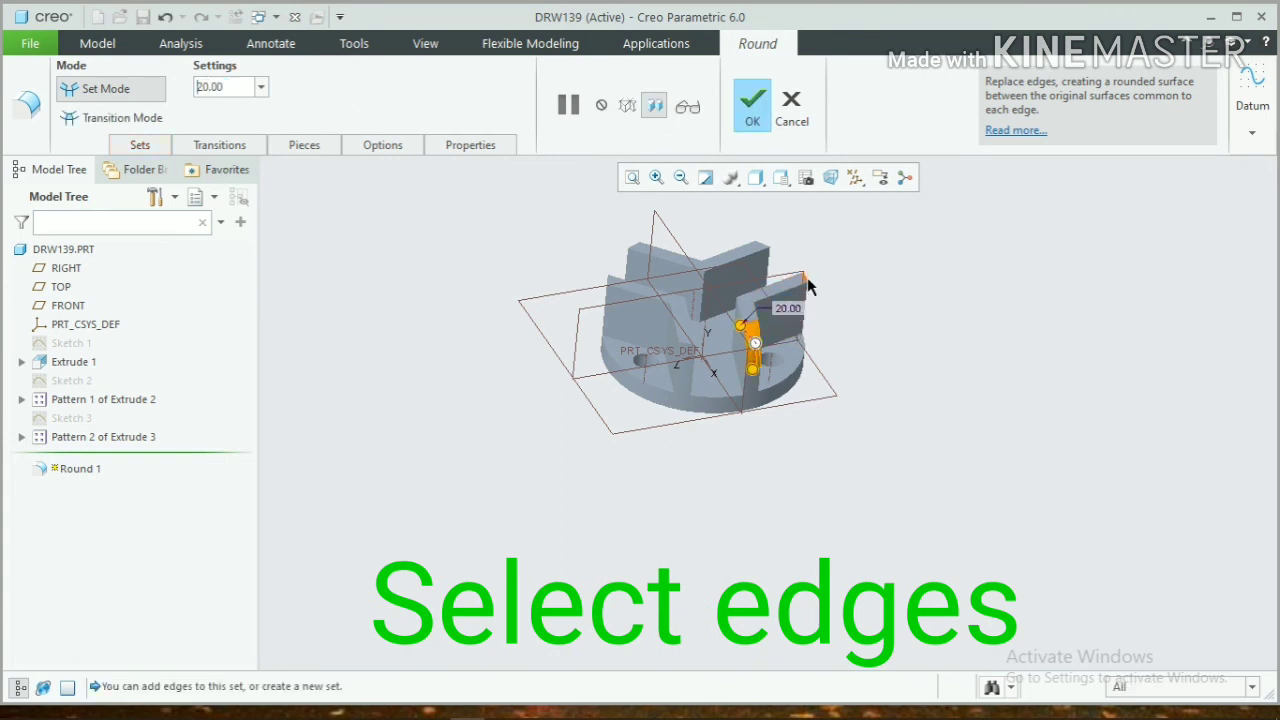
ctrl+click(804, 284)
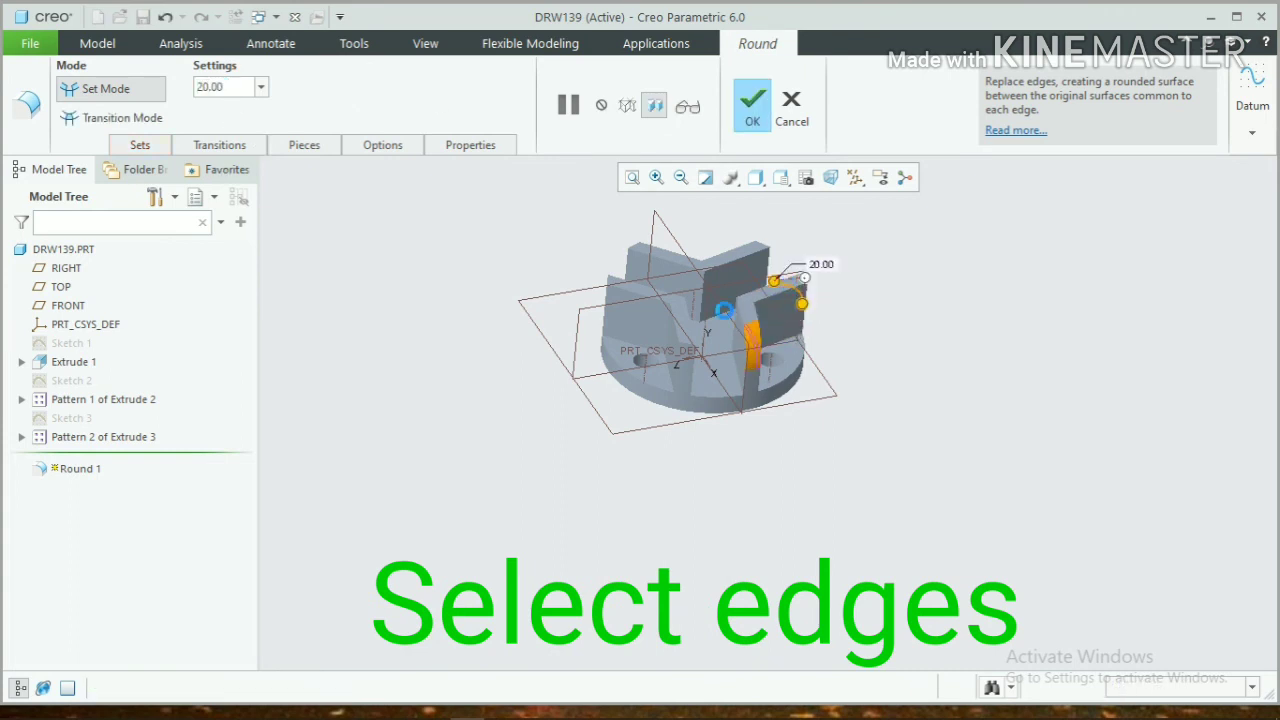
ctrl+click(690, 352)
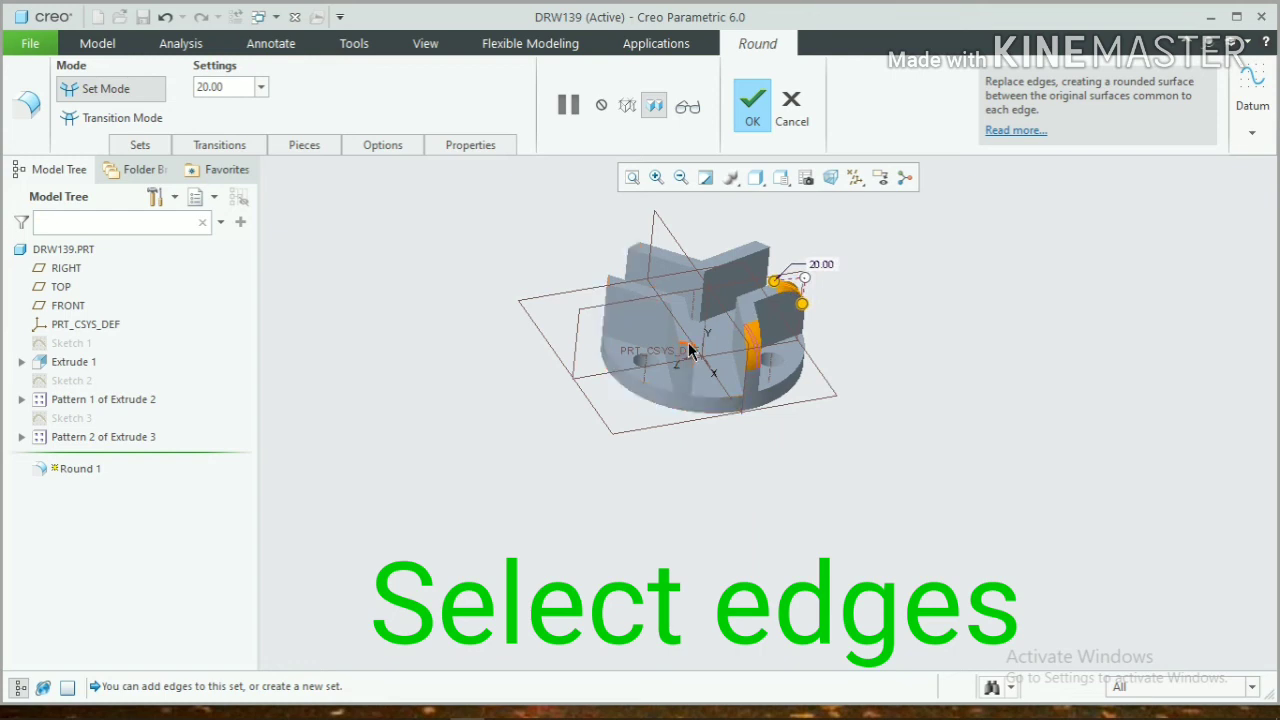
ctrl+click(610, 282)
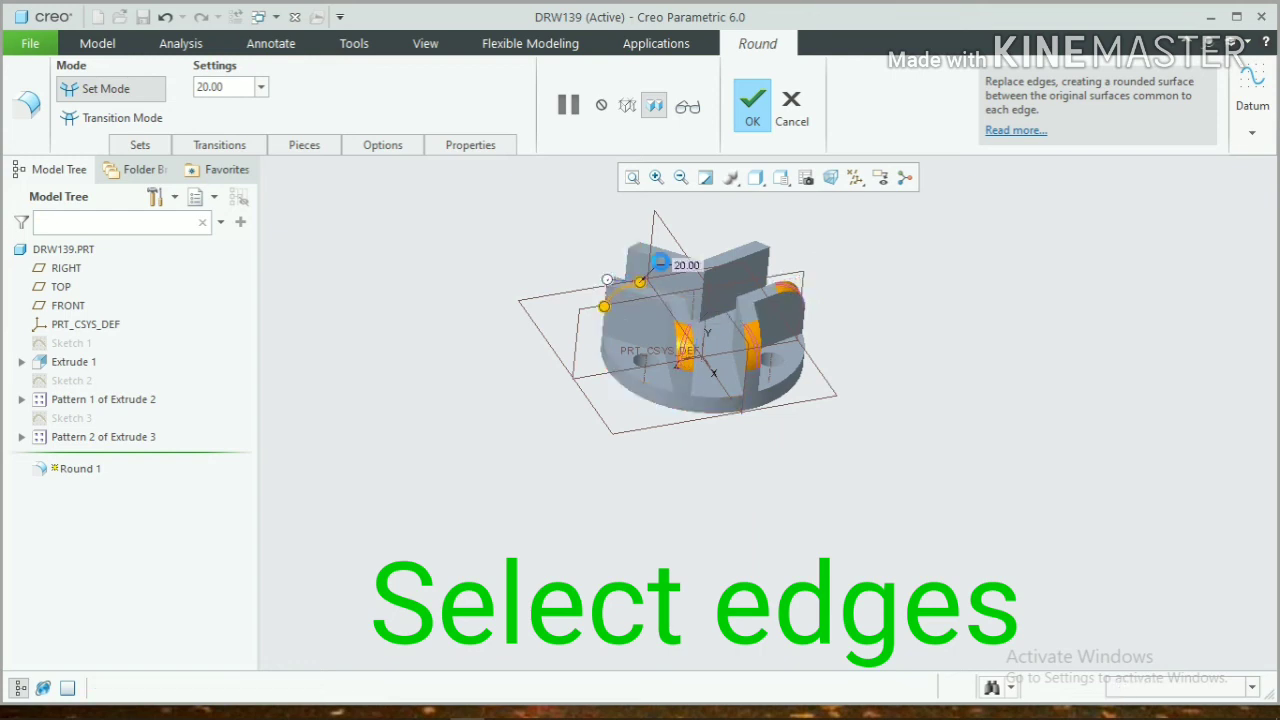
ctrl+click(757, 244)
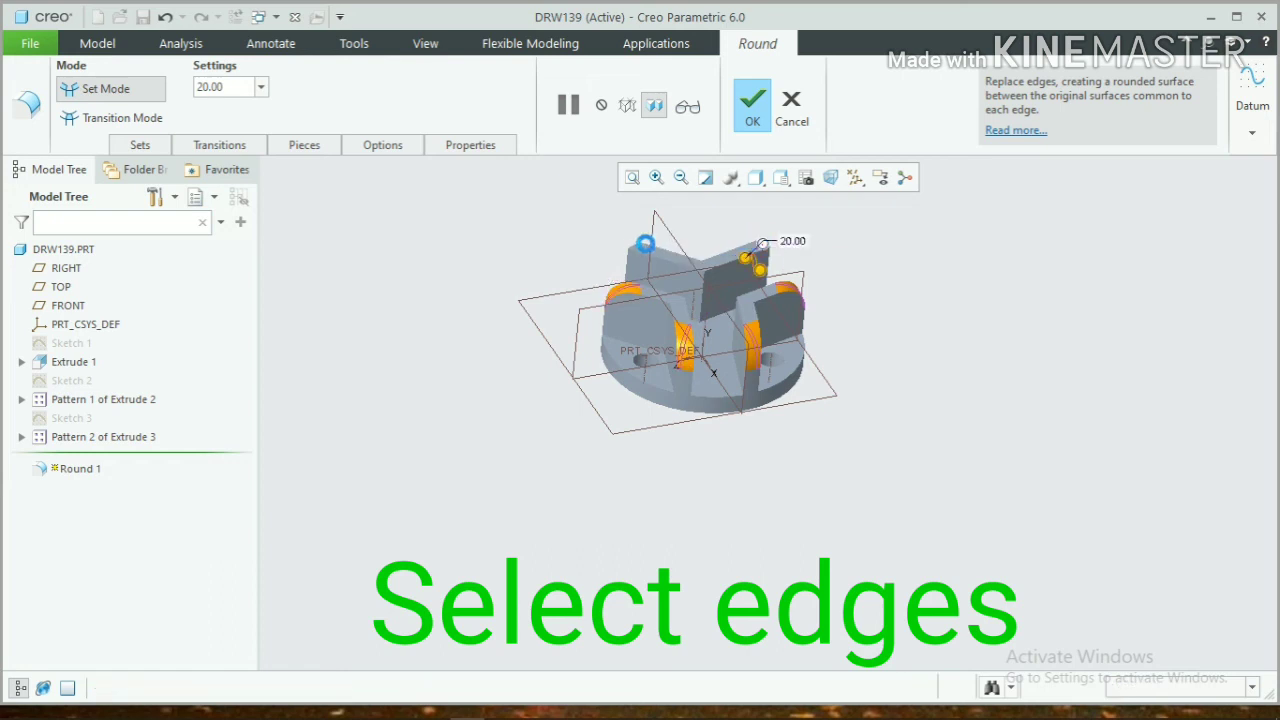
ctrl+click(640, 252)
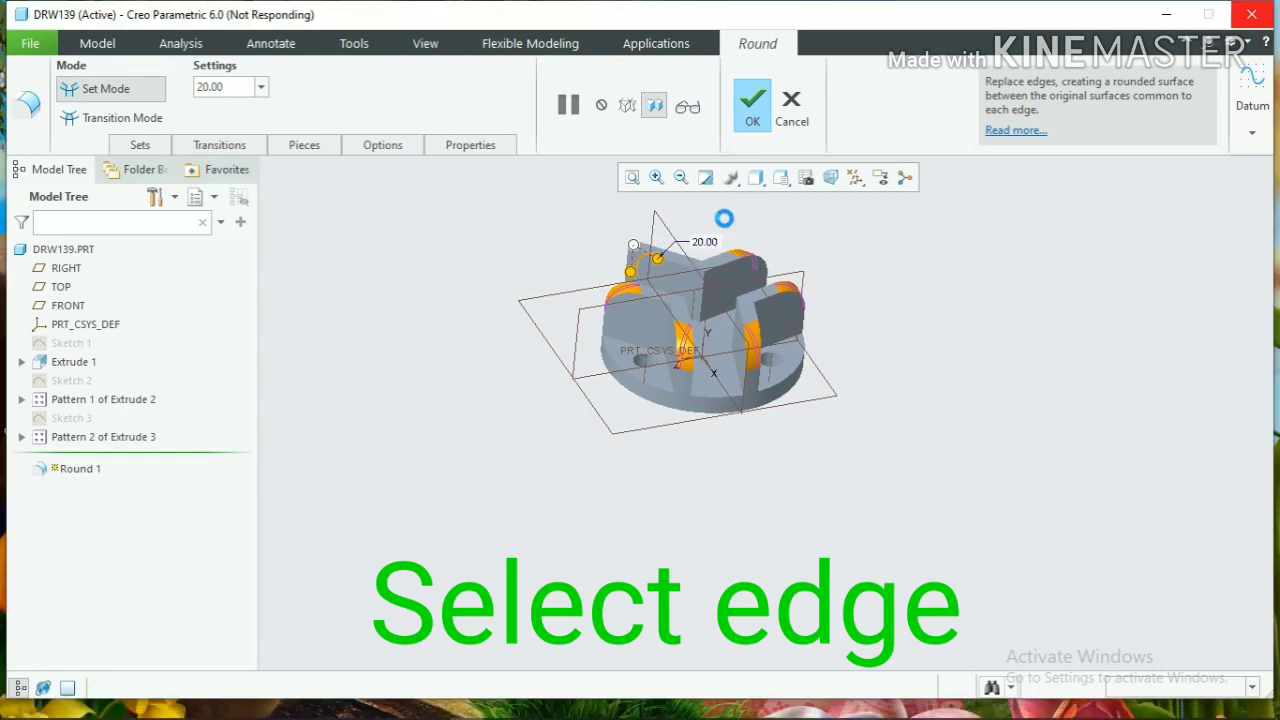
click(750, 105)
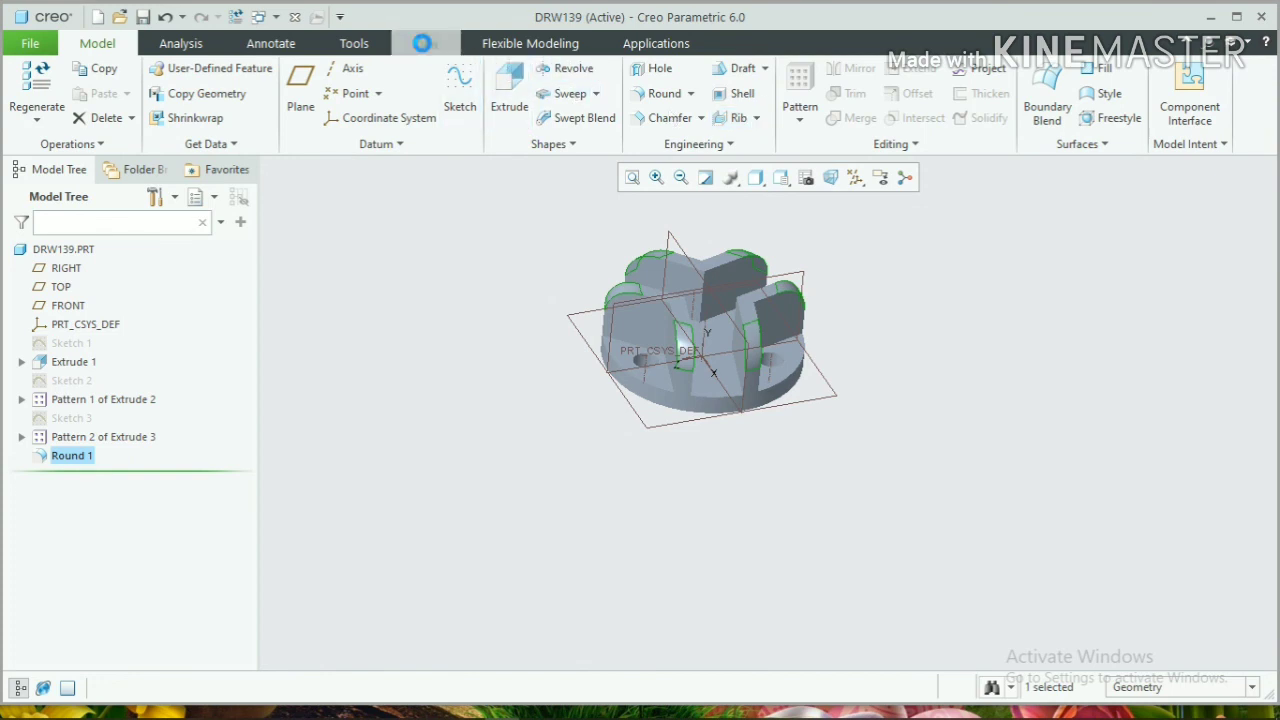
Step: Hide all datum axes, points, coordinate systems and planes, and show the finished part in the standard orientation
click(422, 43)
click(563, 106)
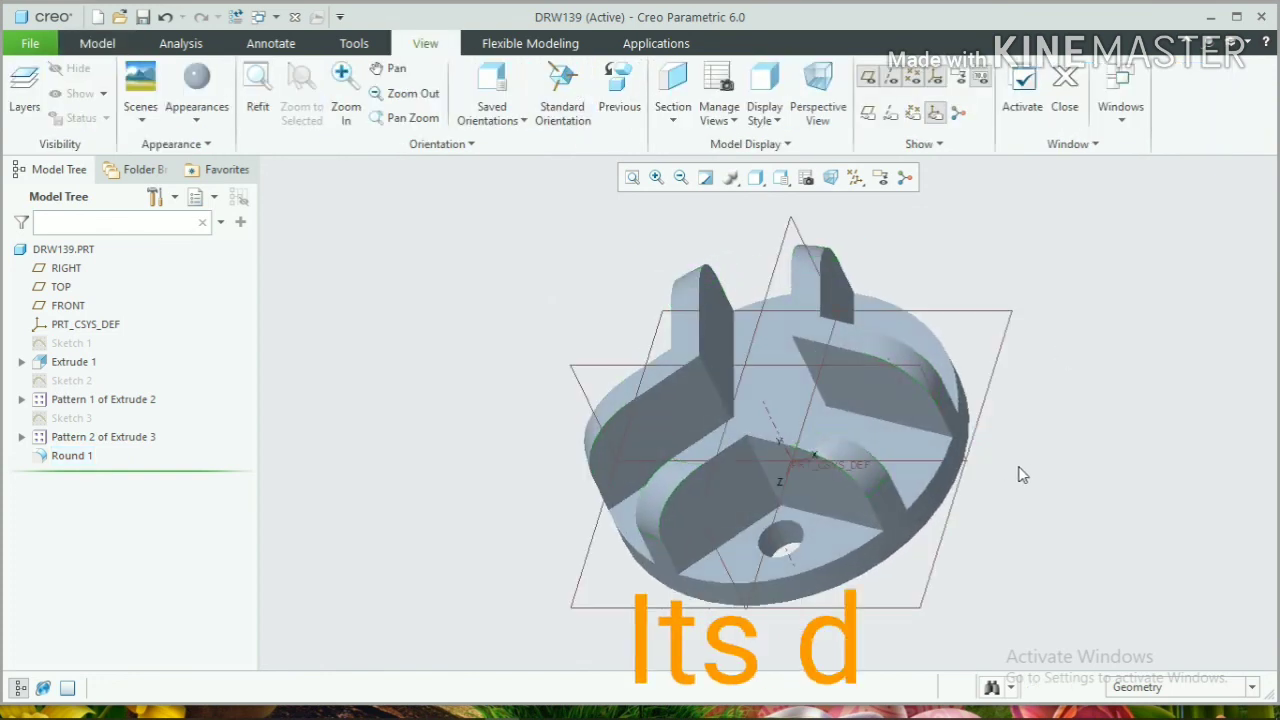
click(855, 179)
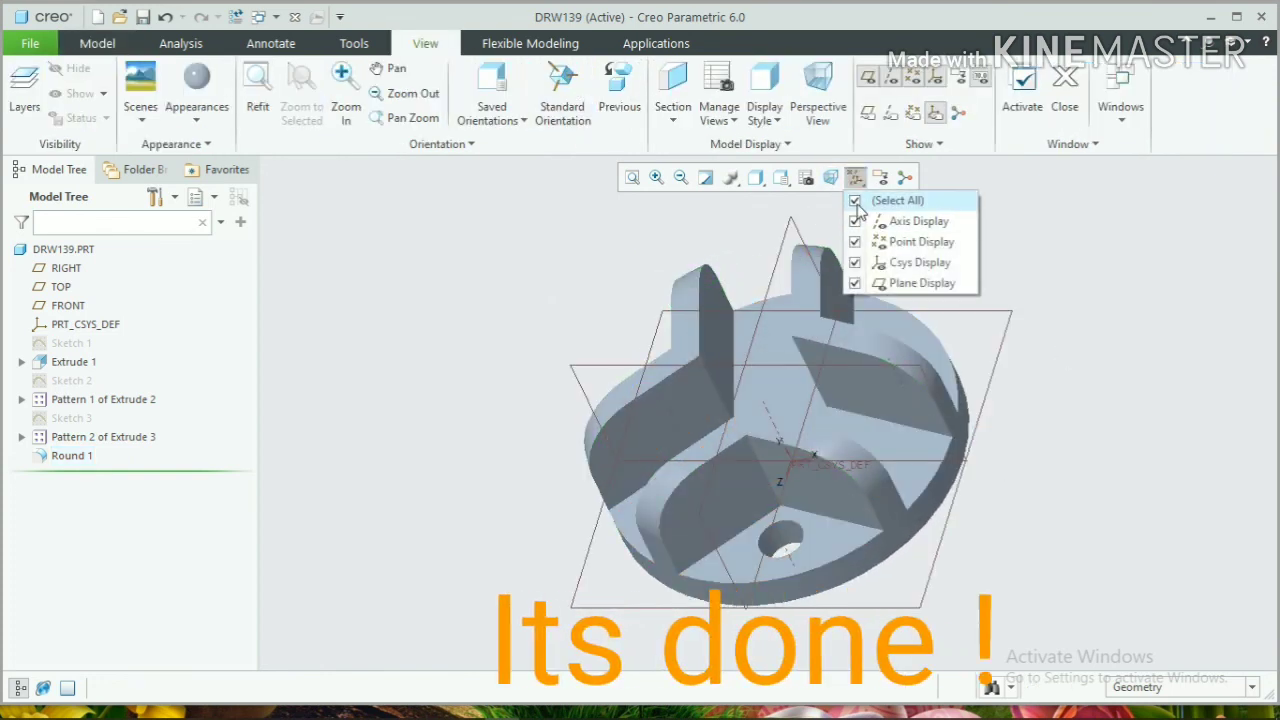
click(855, 201)
middle_drag(960, 583, 1098, 408)
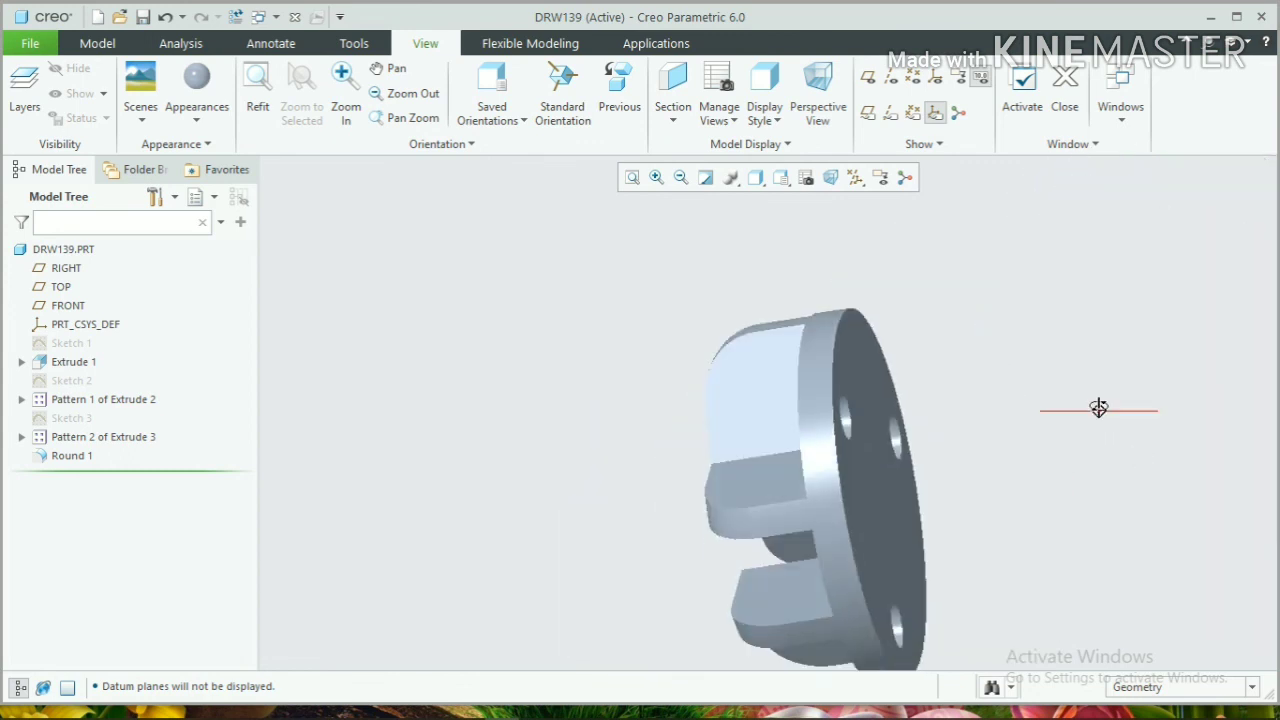
click(562, 92)
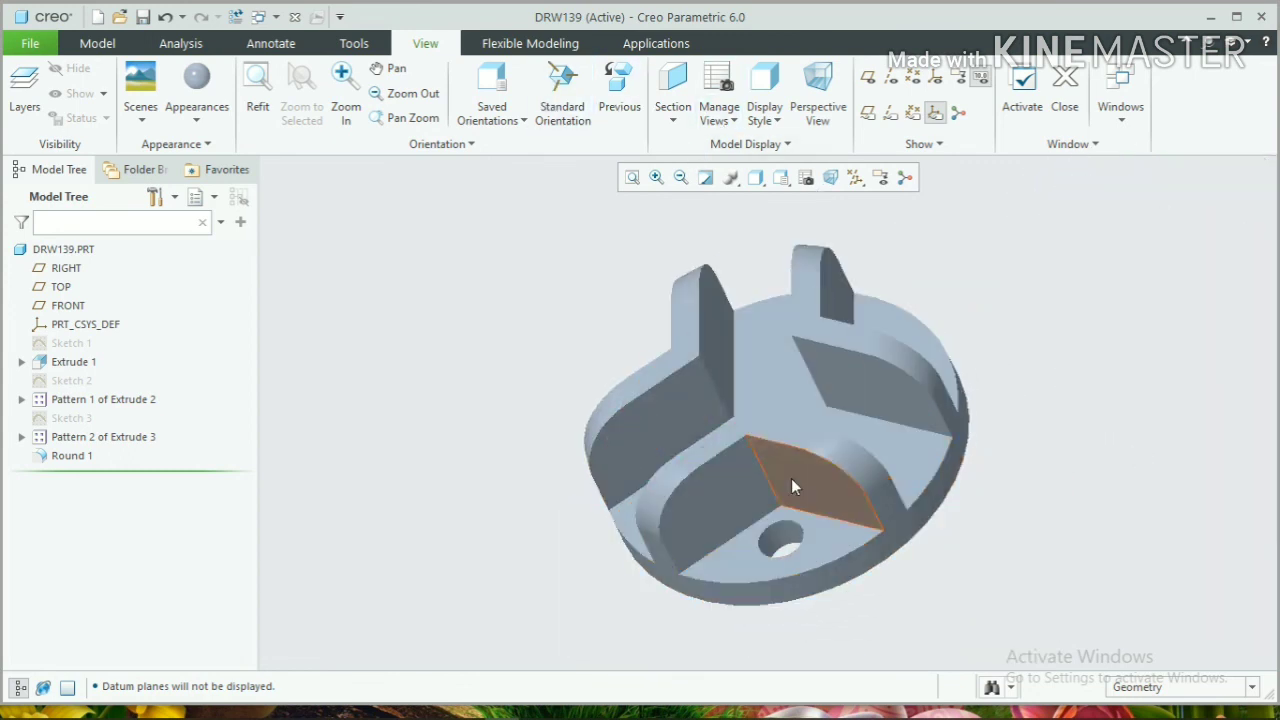